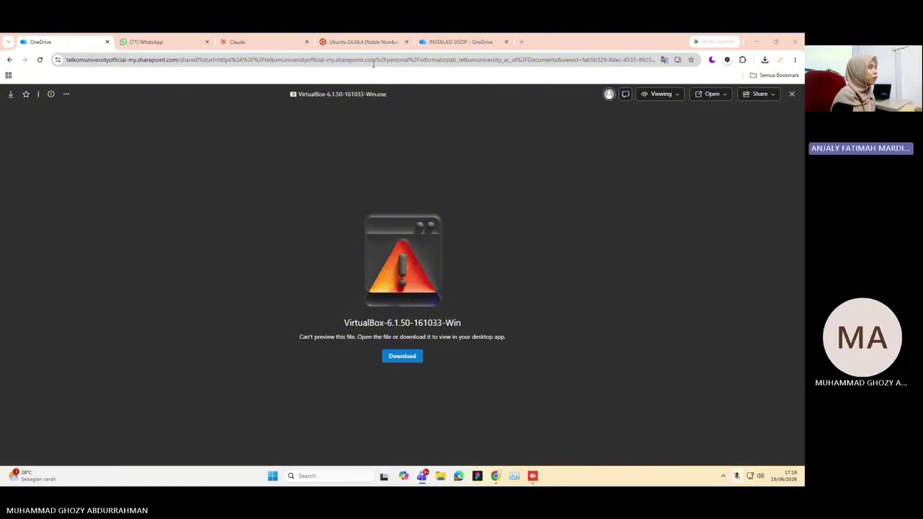
Show the Ubuntu 24.04.4 (Noble Numbat) releases page and browse its image list, including ubuntu-24.04.4-desktop-amd64.iso
left_click(362, 42)
scroll(335, 237, "up", 2)
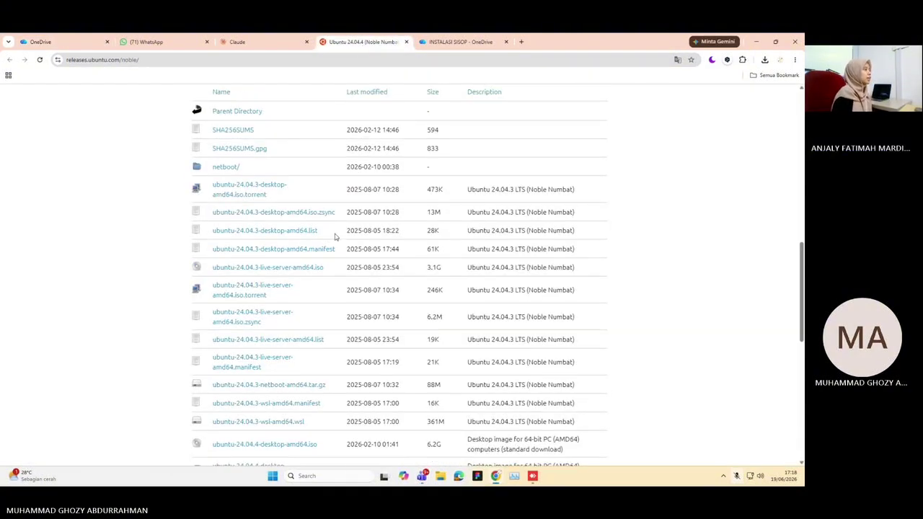
scroll(333, 232, "down", 4)
scroll(334, 231, "down", 3)
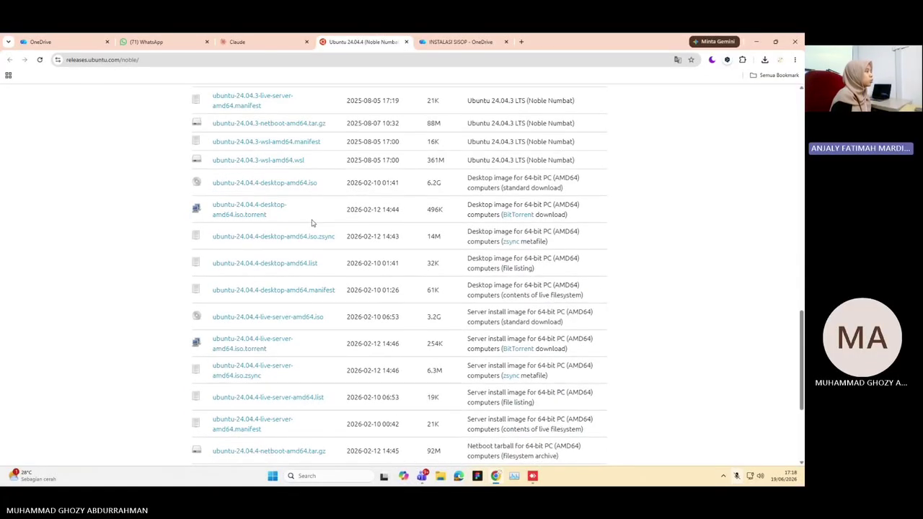
scroll(312, 223, "down", 1)
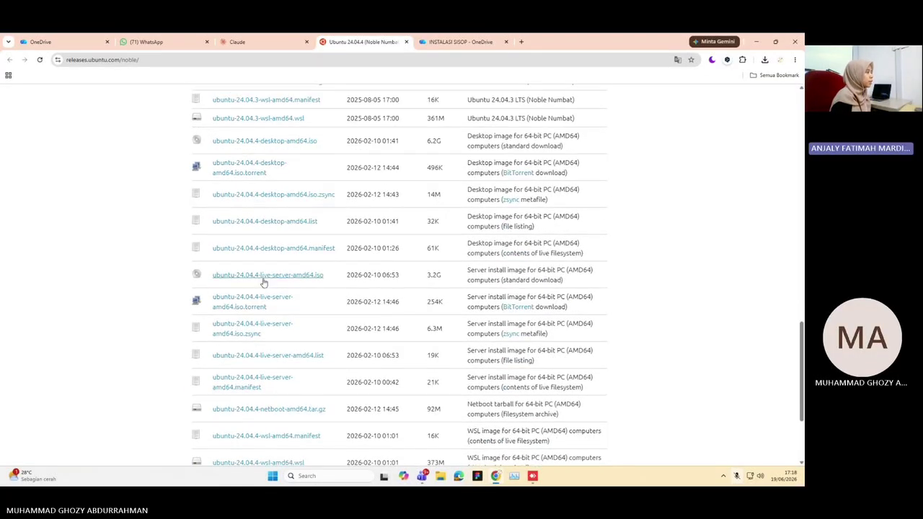
scroll(264, 282, "up", 2)
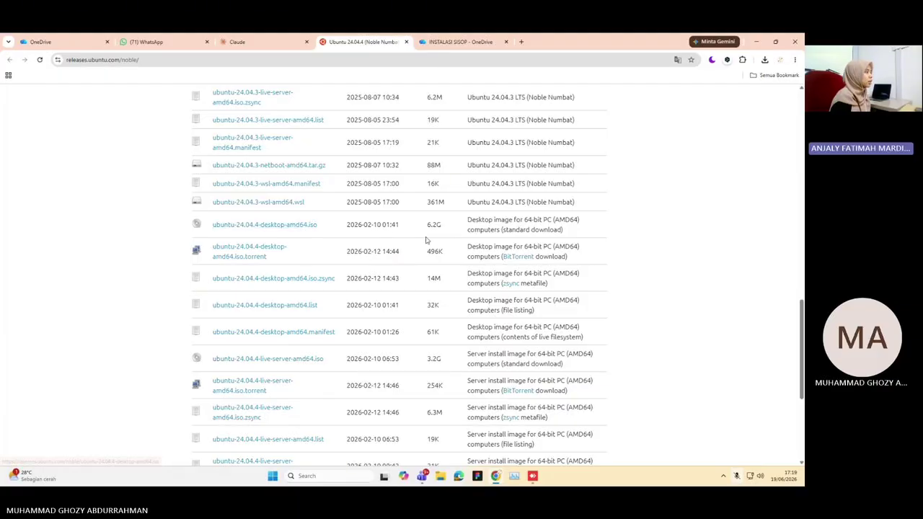
scroll(425, 240, "up", 1)
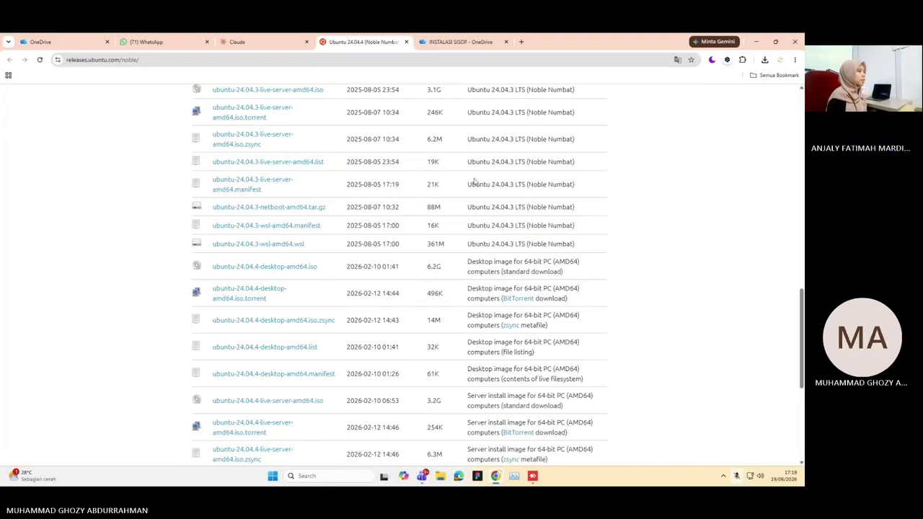
Run the downloaded VirtualBox 6.1.50 installer with default features through to Finish
left_click(764, 60)
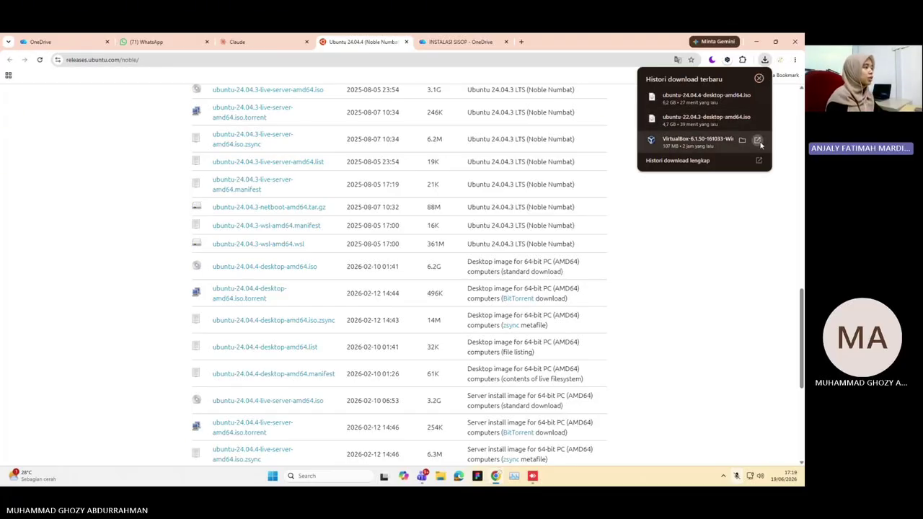
left_click(760, 144)
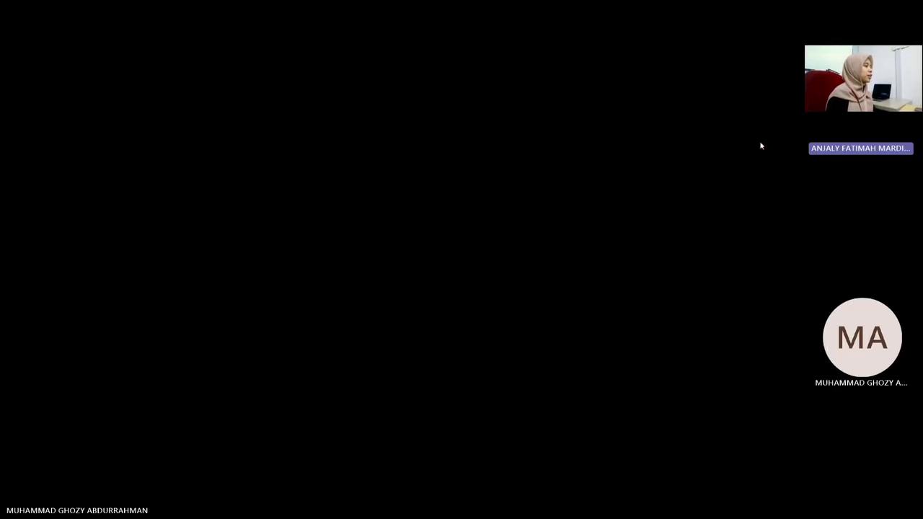
left_click(385, 326)
left_click(444, 319)
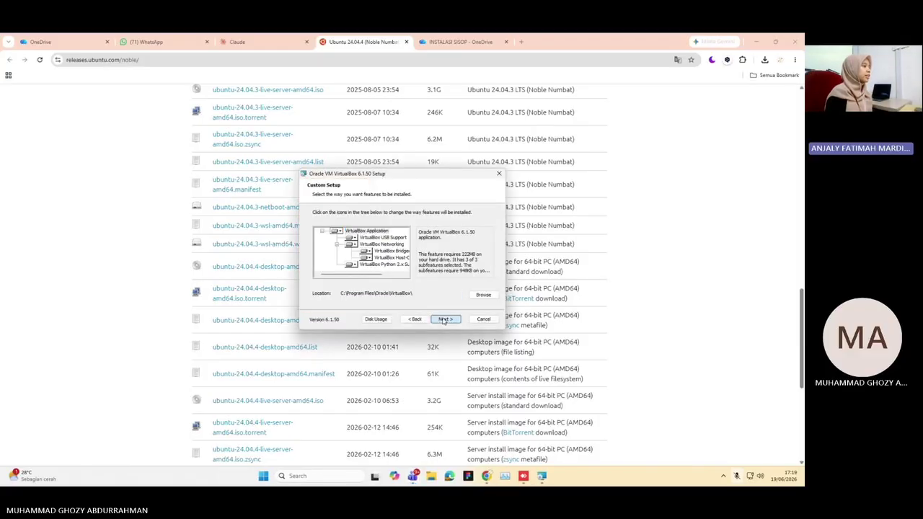
left_click(444, 320)
left_click(443, 318)
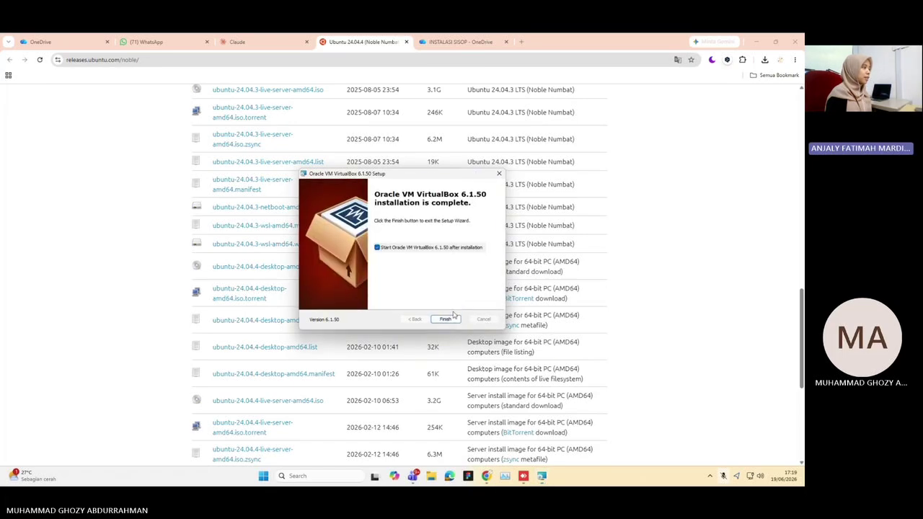
left_click(446, 318)
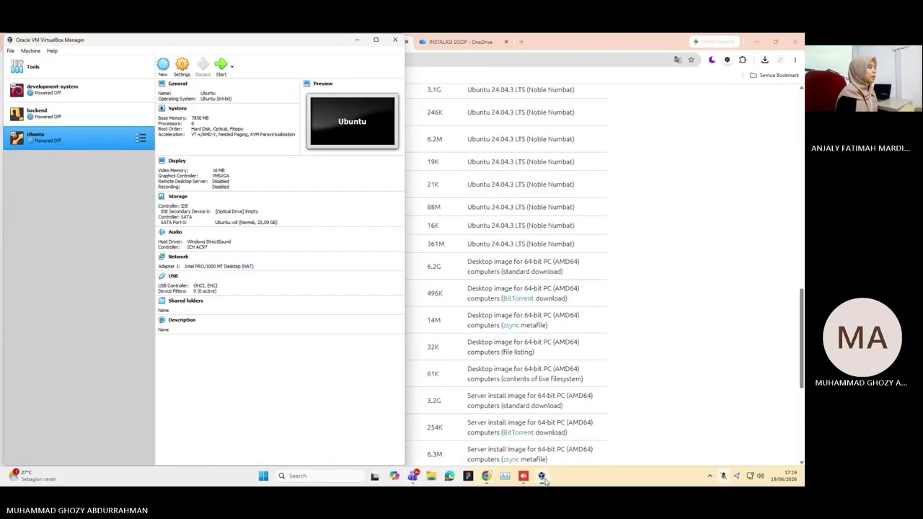
Put VirtualBox Manager on the left and Chrome's Claude Ubuntu-24.04 setup guide on the right
left_click(376, 40)
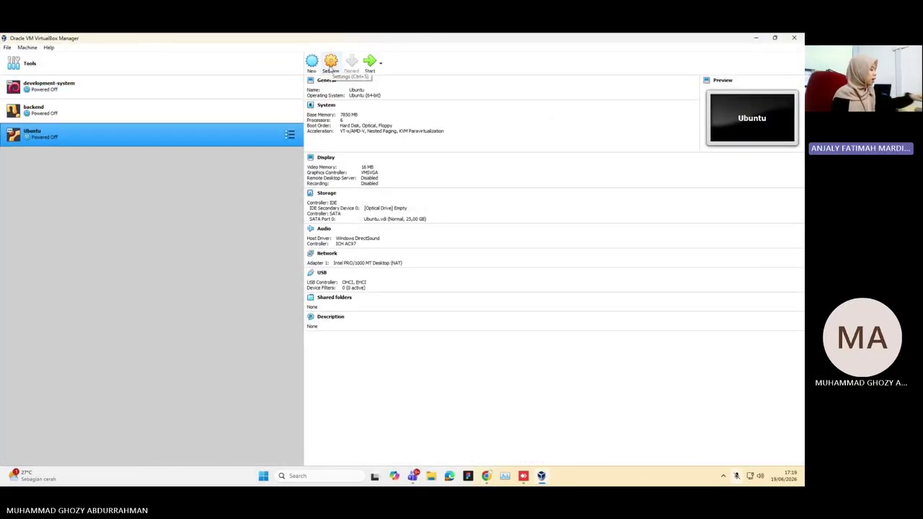
left_click(774, 37)
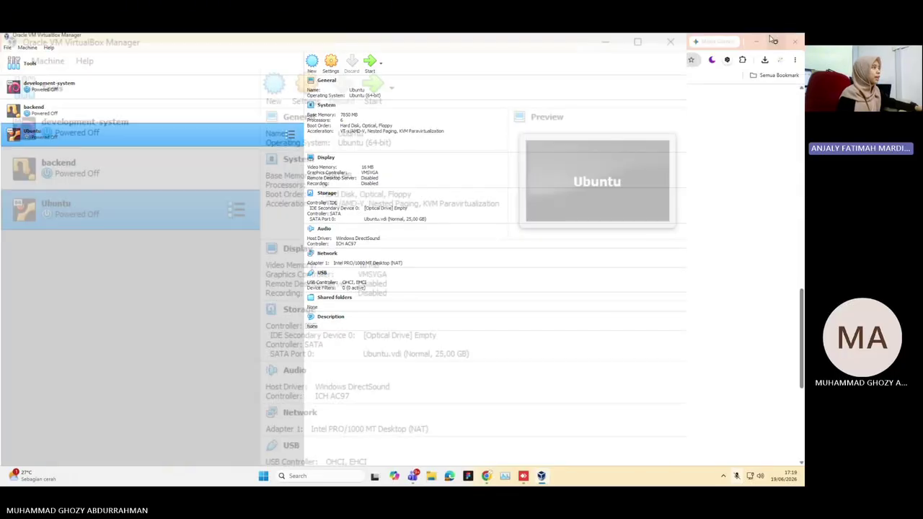
left_click(356, 41)
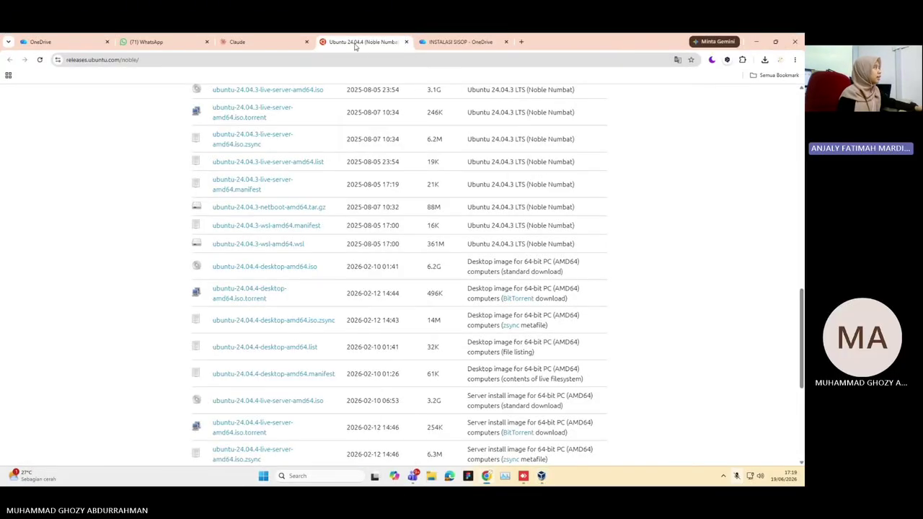
left_click(279, 44)
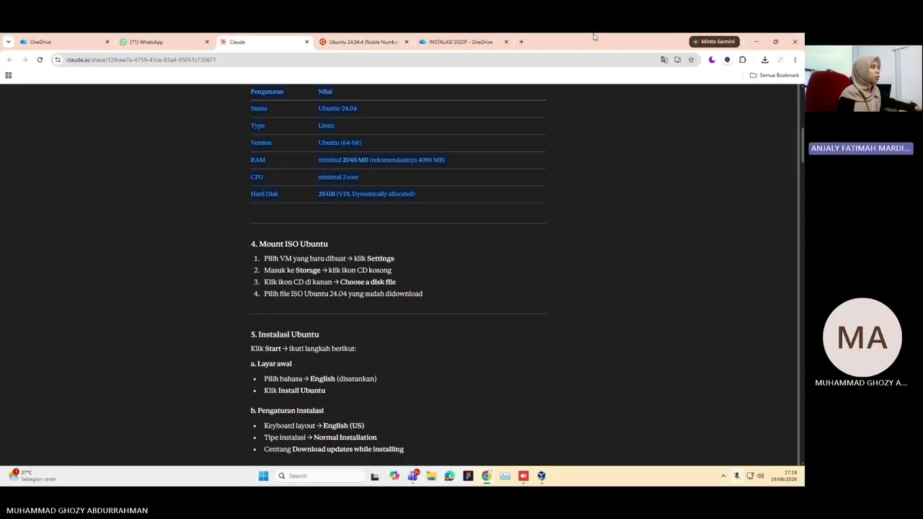
left_click(775, 42)
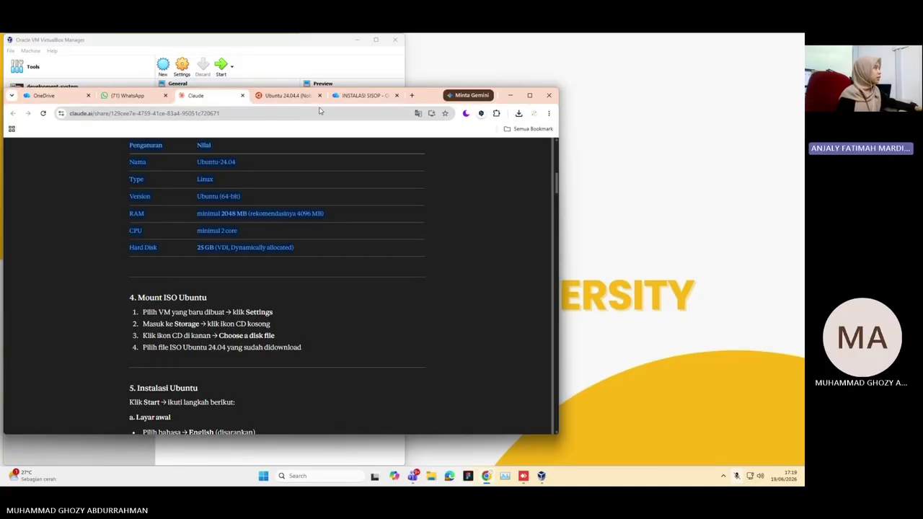
left_click_drag(425, 106, 703, 73)
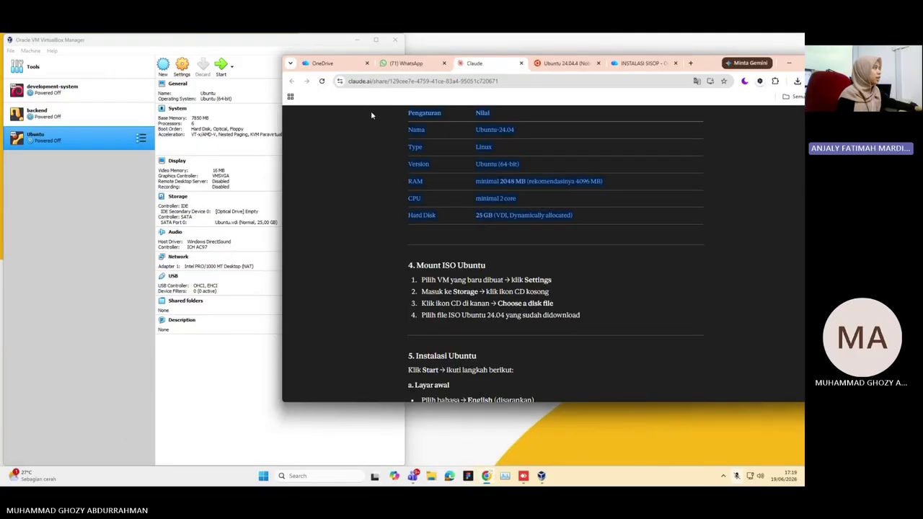
Start a new virtual machine through Machine > New, naming it 'ub…' for Ubuntu (64-bit)
left_click(30, 50)
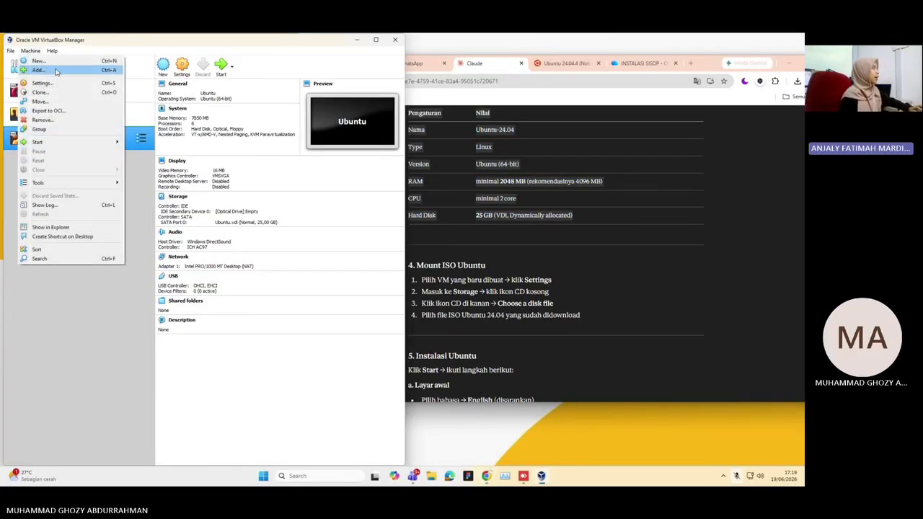
left_click(56, 71)
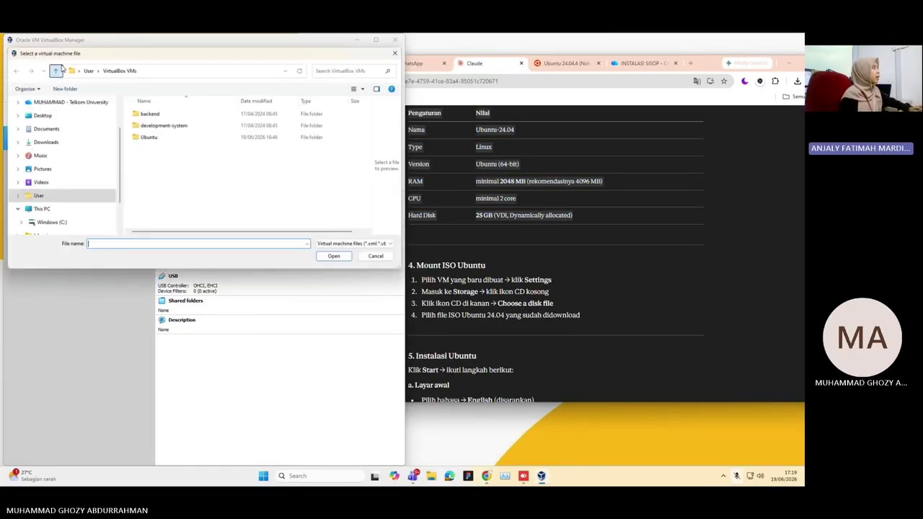
left_click(393, 52)
left_click(30, 50)
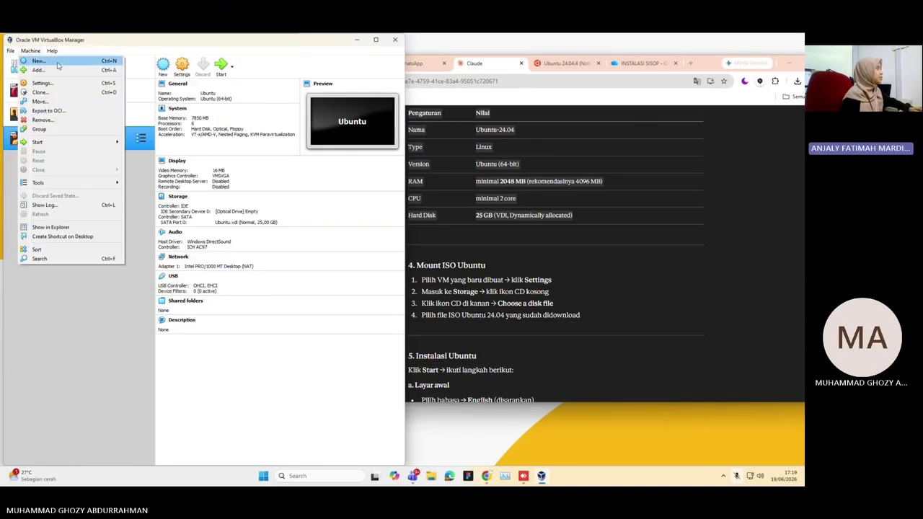
left_click(39, 61)
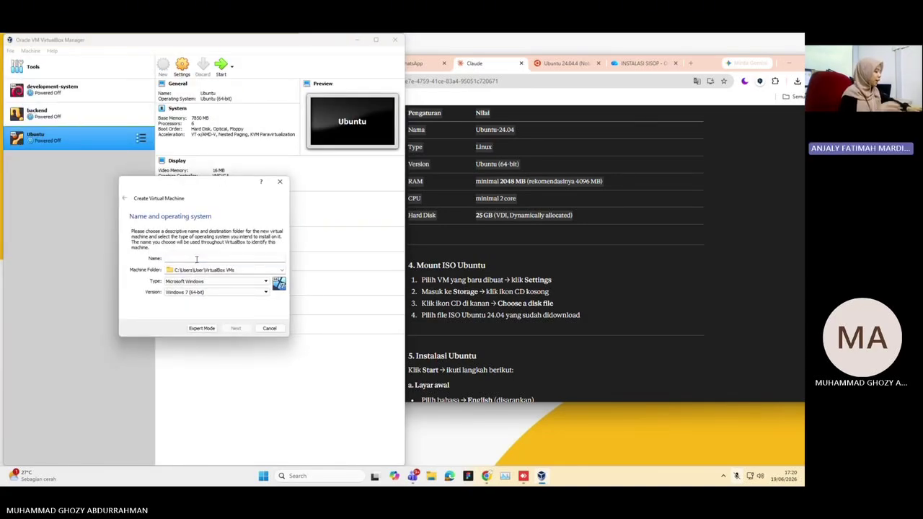
type("ubuntu")
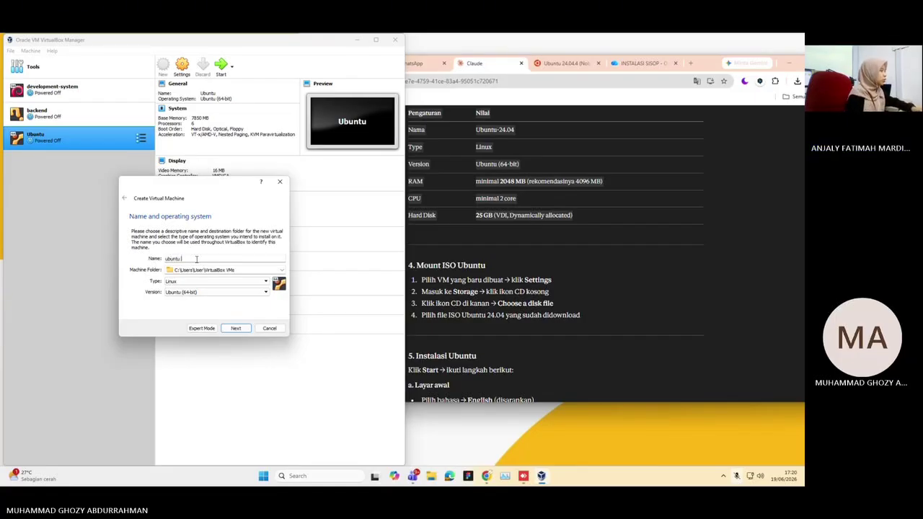
left_click(243, 329)
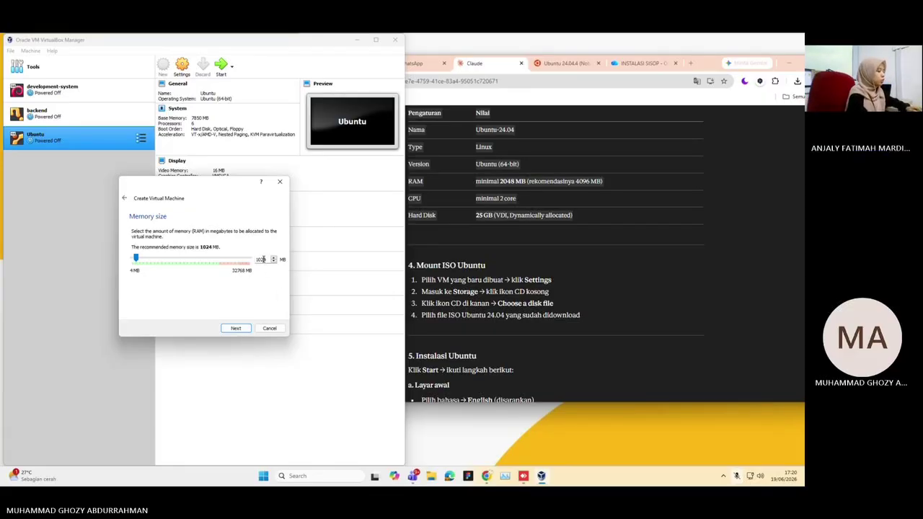
Enter 2048 MB as the new VM's memory size
key("BackSpace")
key("BackSpace")
type("20480")
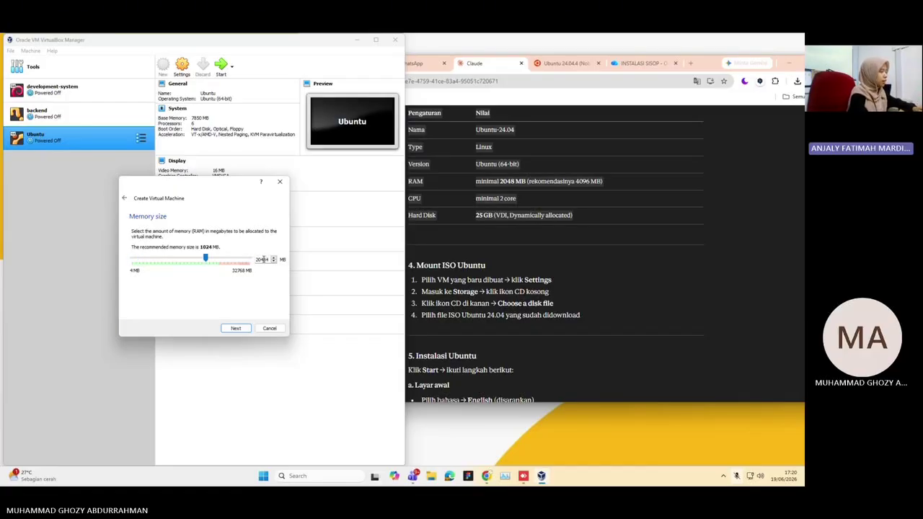
key("Delete")
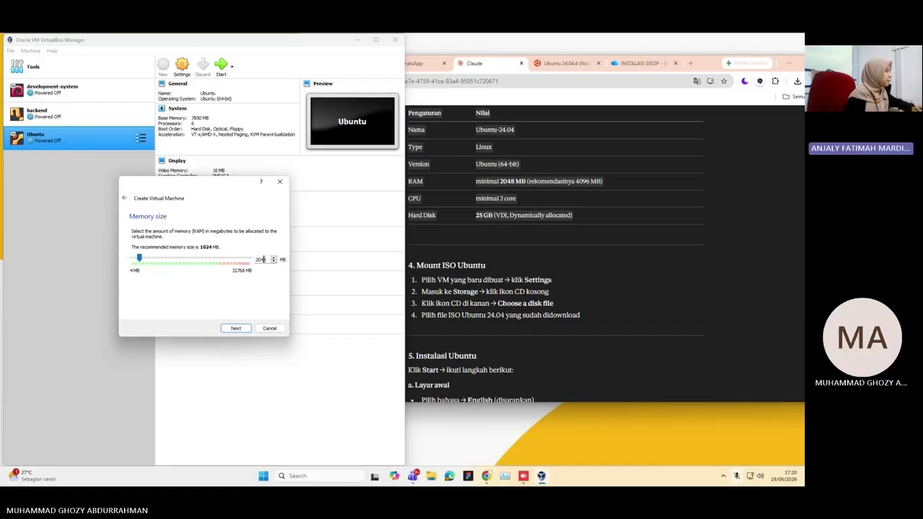
key("BackSpace")
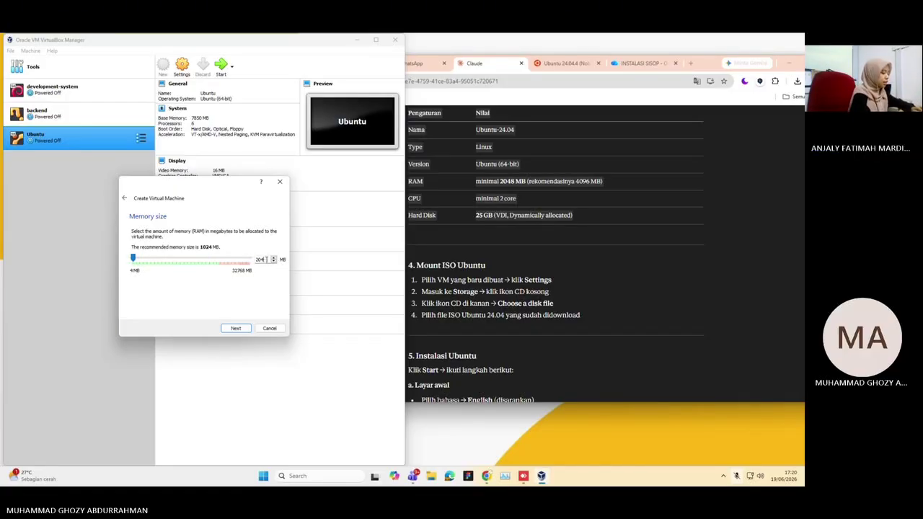
Confirm 2048 MB of memory and choose to create a new virtual hard disk
type("8")
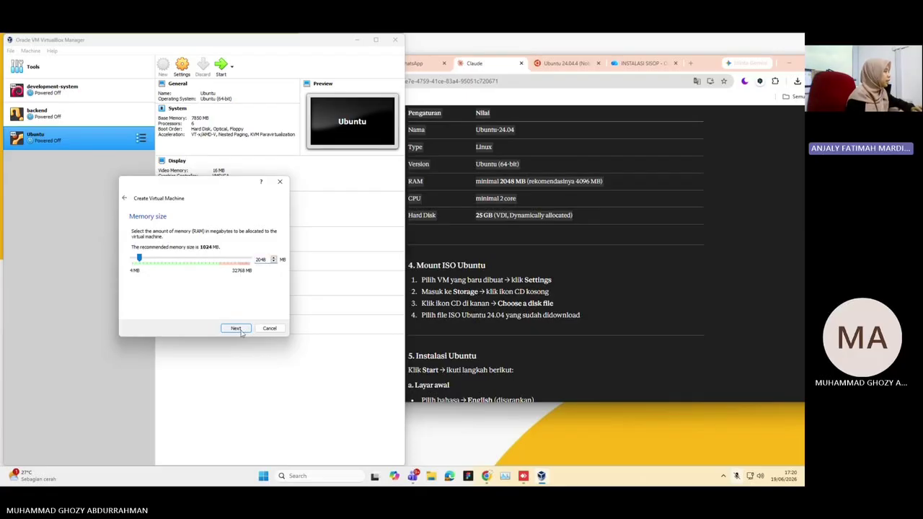
left_click(237, 328)
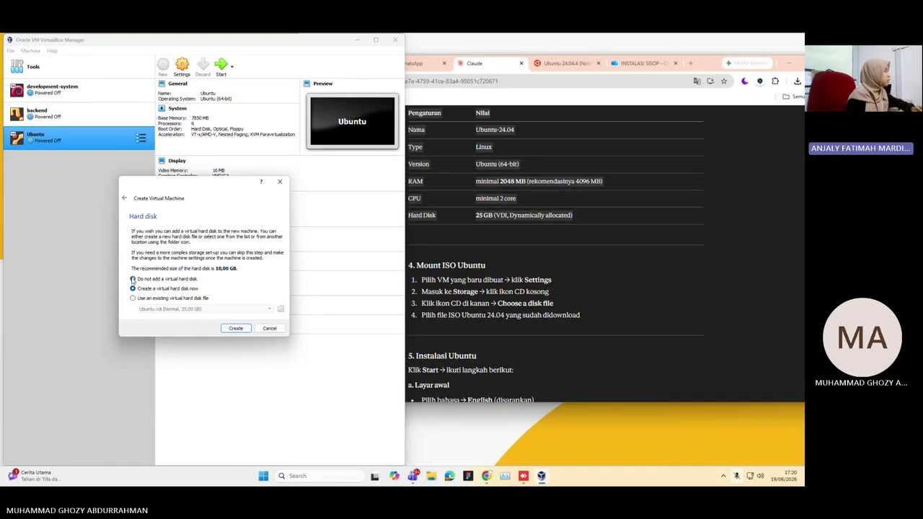
left_click(133, 298)
left_click(144, 309)
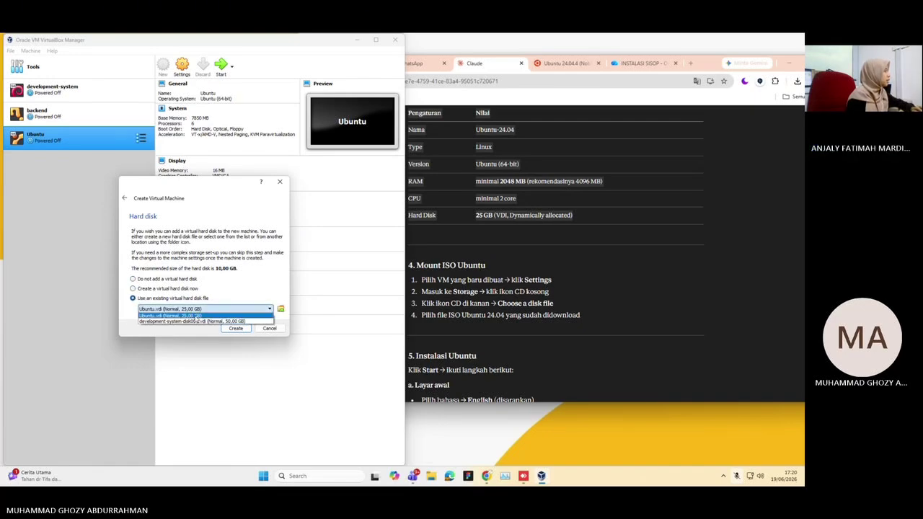
left_click(173, 315)
left_click(133, 289)
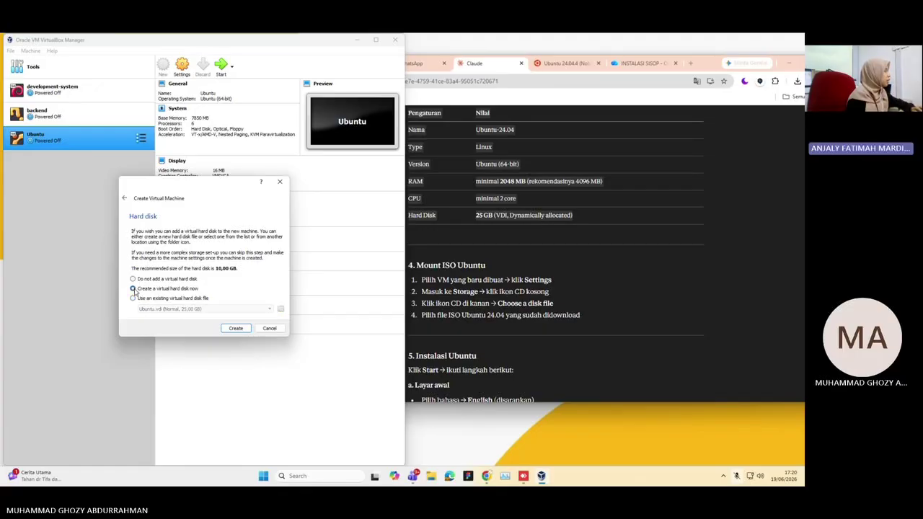
Create the 10 GB VDI disk with the default storage type, then open the ubuntu VM's settings
left_click(238, 328)
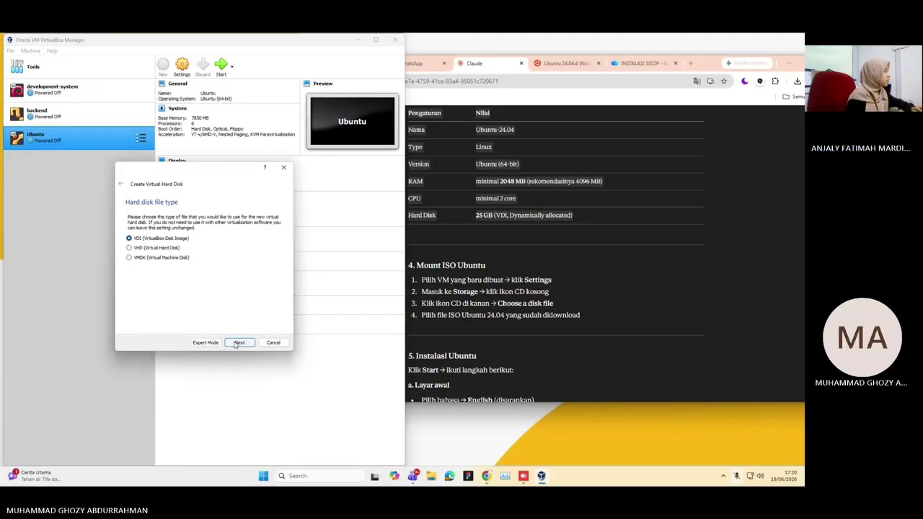
left_click(237, 343)
left_click(240, 343)
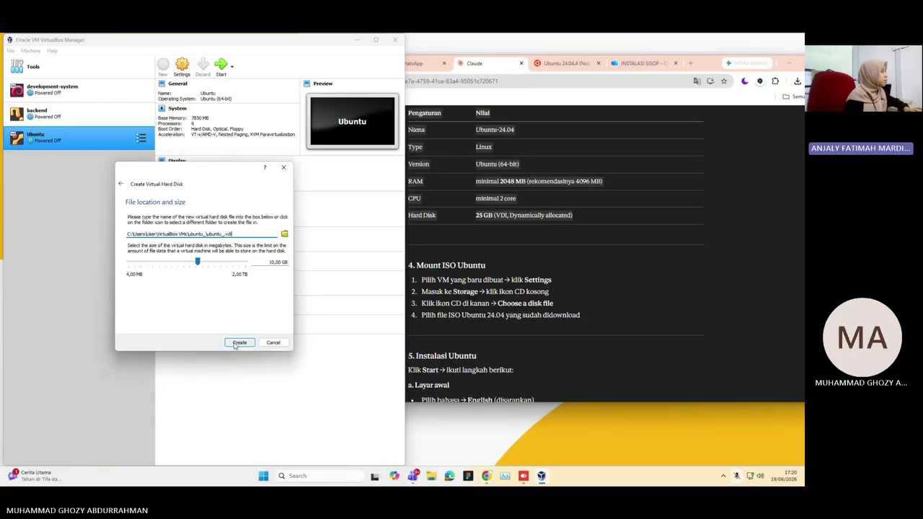
left_click(235, 345)
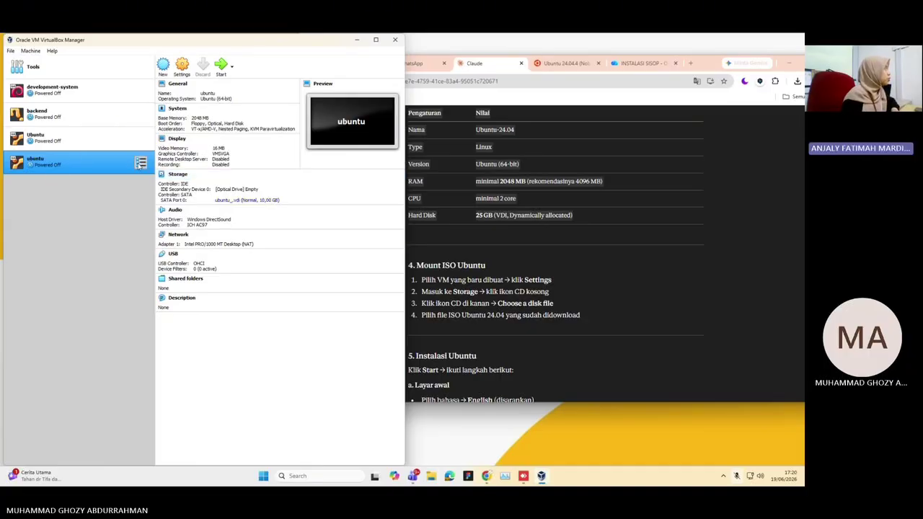
left_click(183, 68)
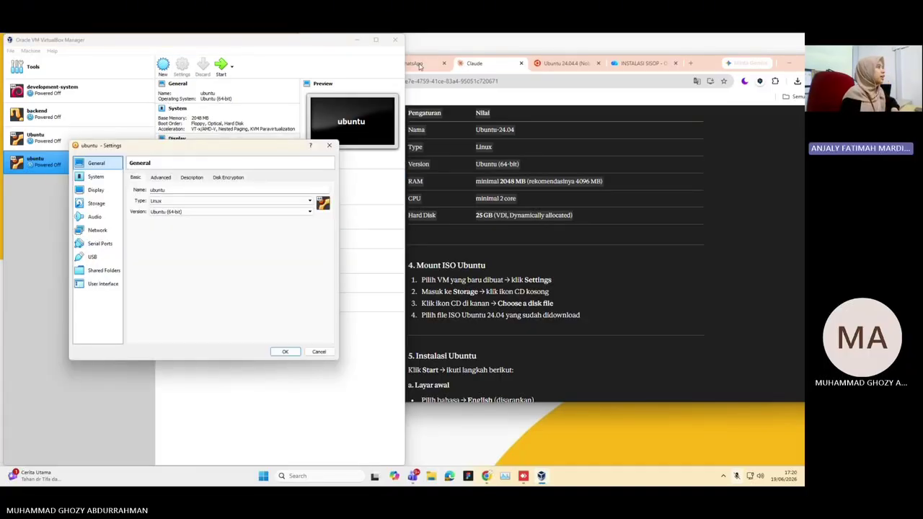
left_click(548, 101)
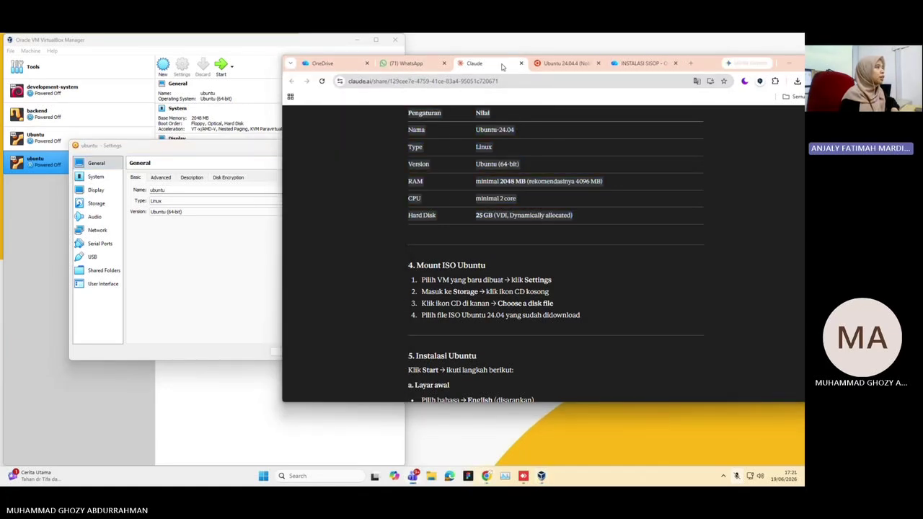
Open '[Windows] Tutorial Instalasi Ubuntu.pdf' from the INSTALASI SISOP Ubuntu folder and scroll to its virtual hard disk steps
left_click(645, 64)
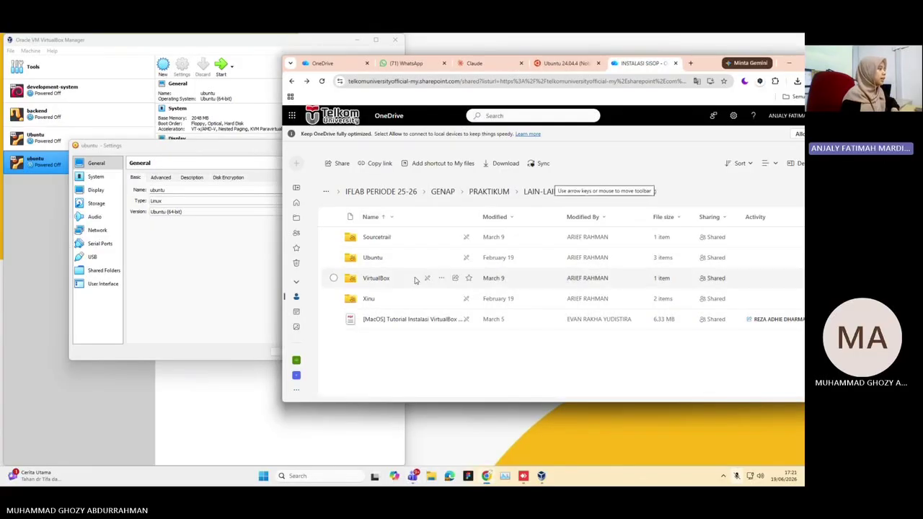
left_click(372, 258)
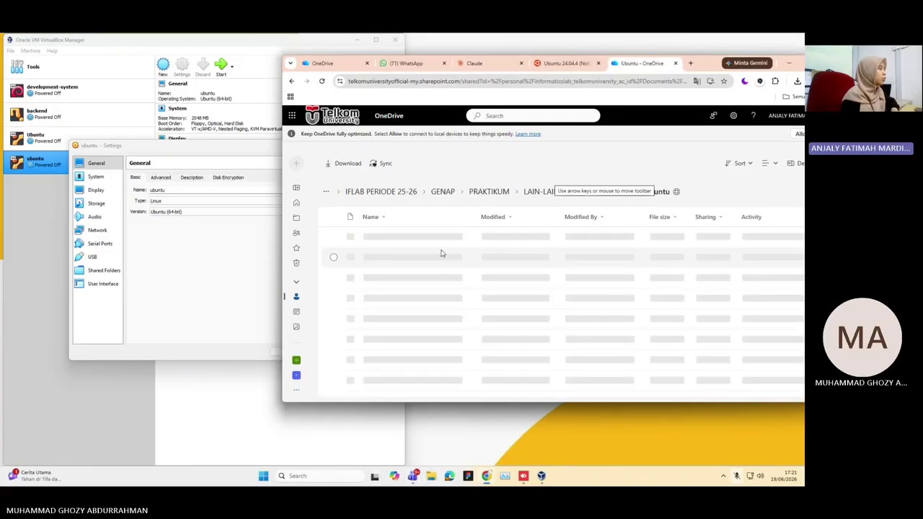
left_click(403, 258)
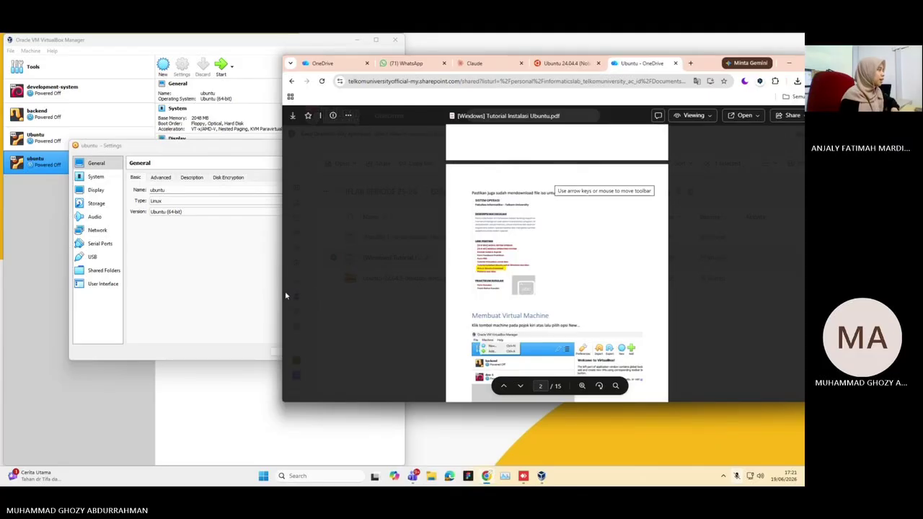
left_click_drag(284, 290, 448, 291)
scroll(581, 305, "down", 5)
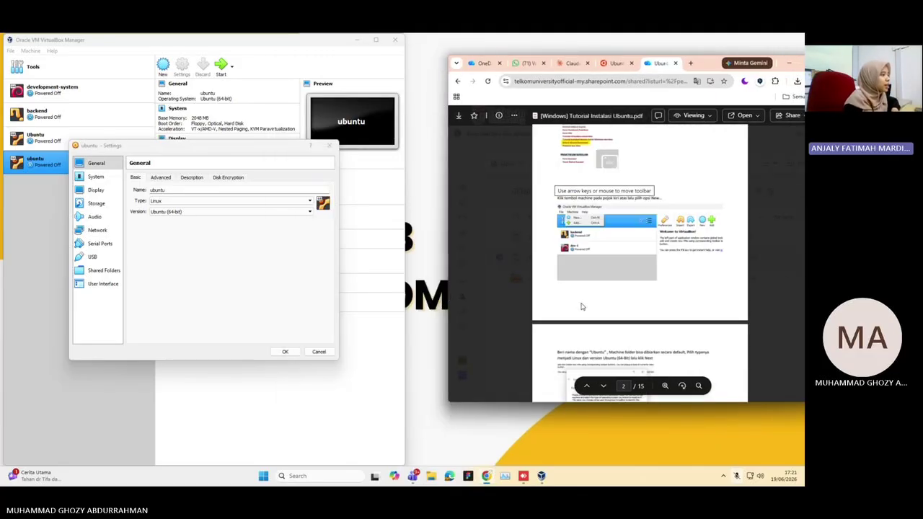
scroll(581, 305, "down", 5)
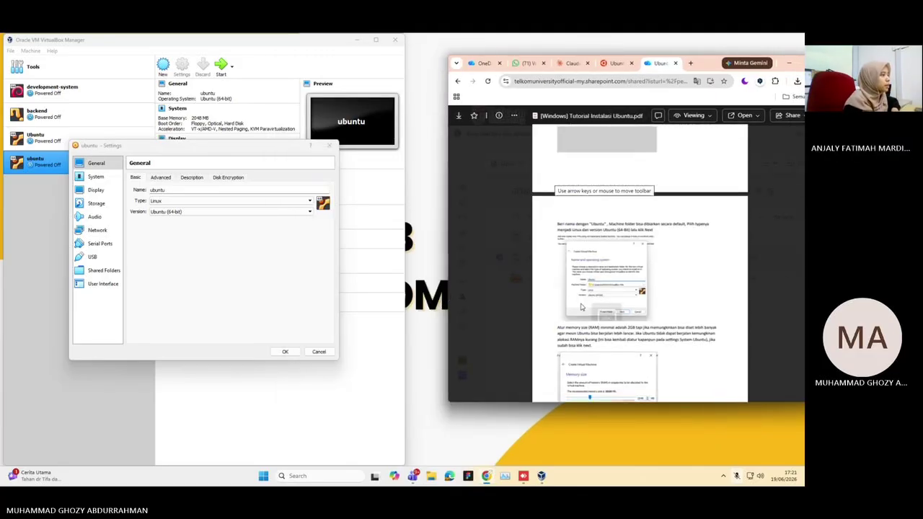
left_click_drag(478, 402, 478, 435)
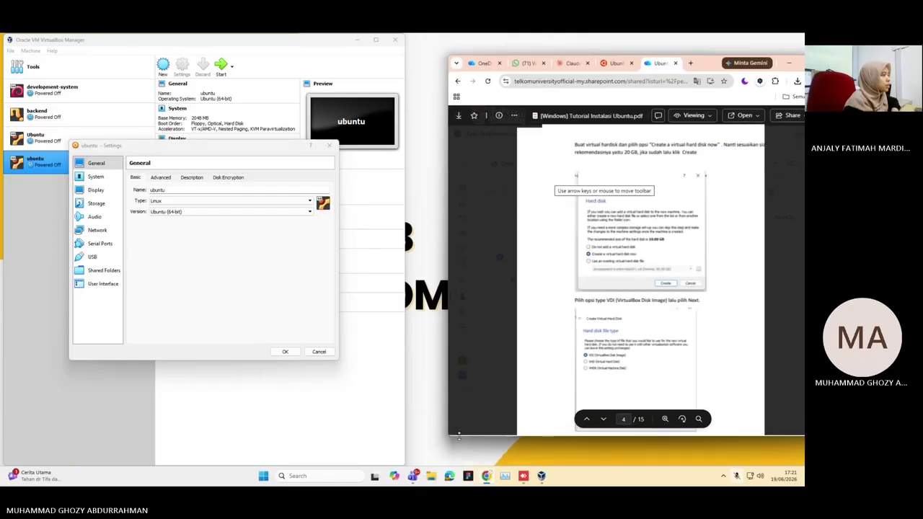
scroll(627, 291, "down", 5)
scroll(627, 291, "down", 8)
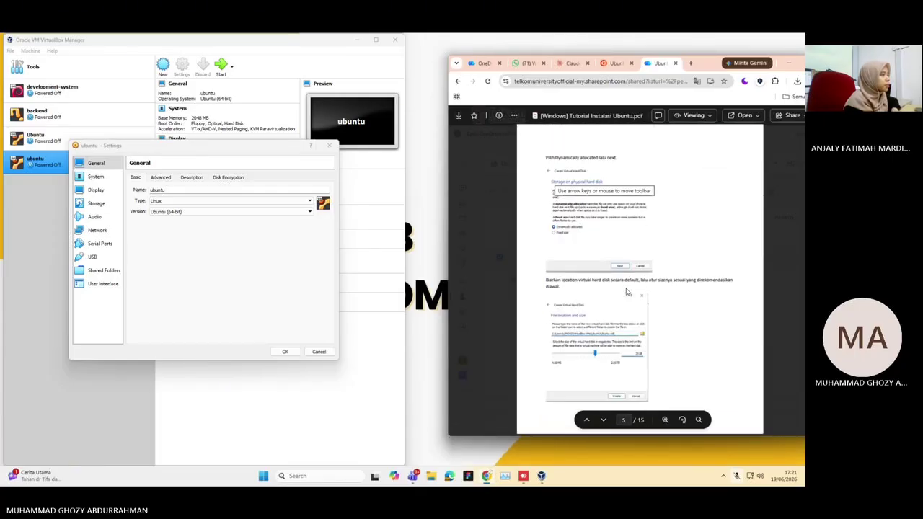
Open the VM's Display settings and fit the PDF guide to page width beside them
scroll(627, 291, "down", 6)
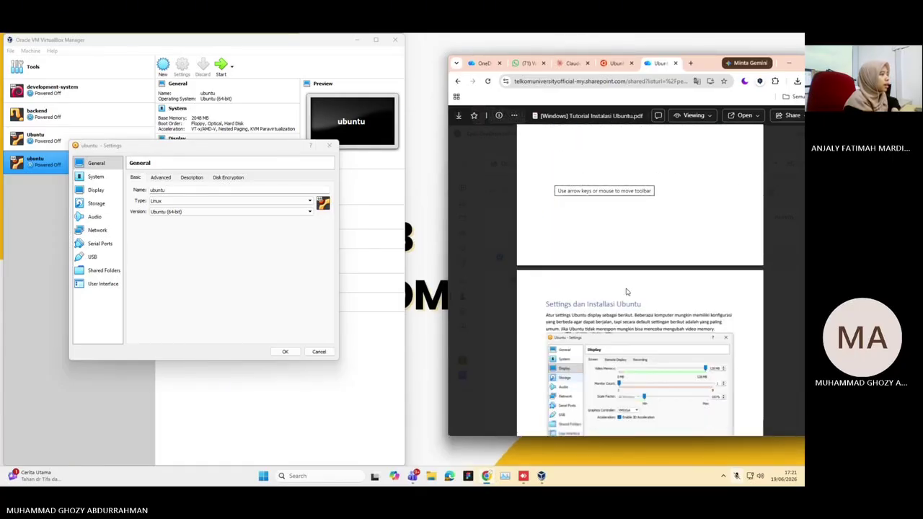
scroll(626, 292, "up", 2)
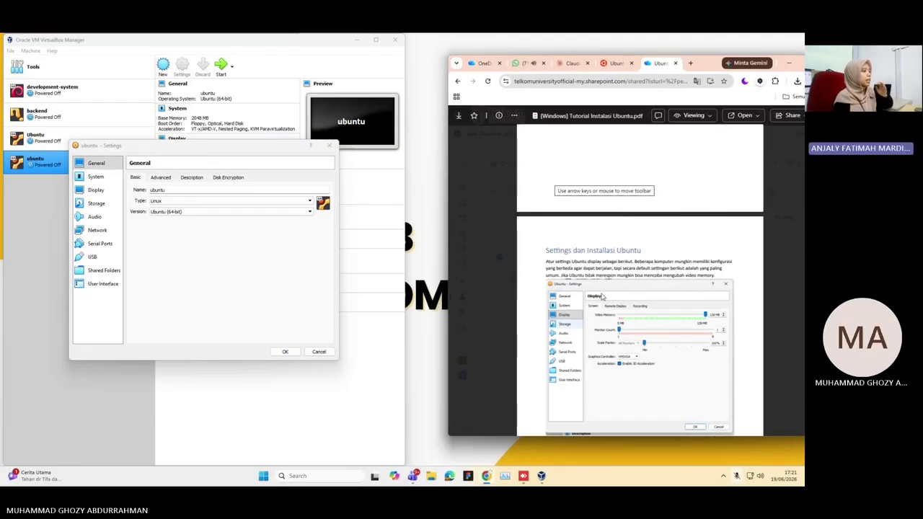
left_click(97, 190)
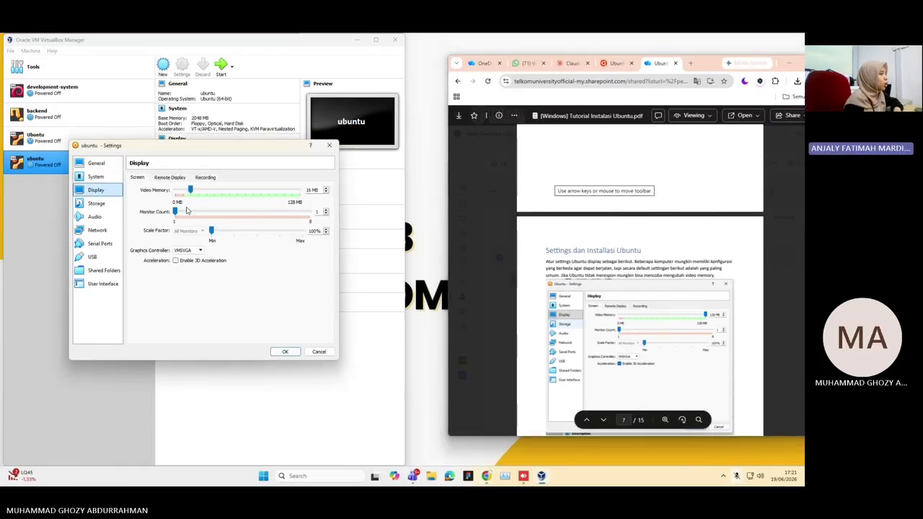
left_click(699, 252)
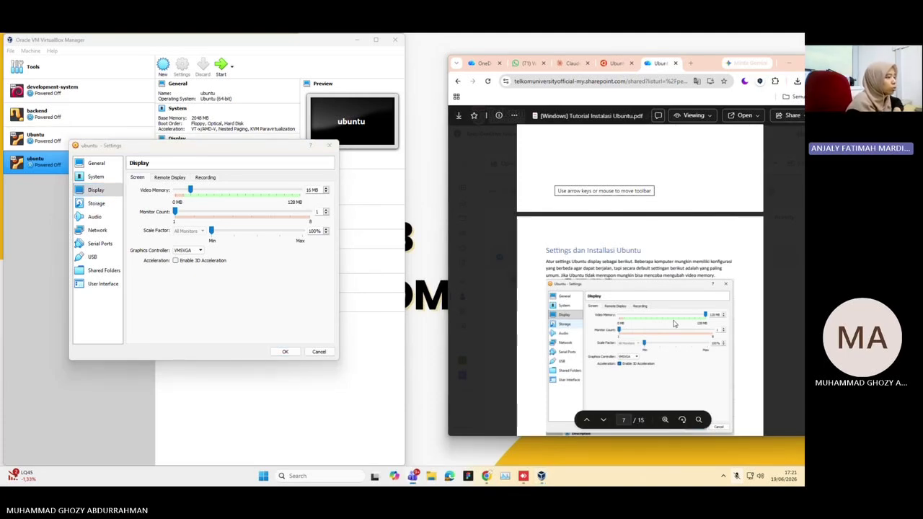
scroll(457, 433, "down", 2)
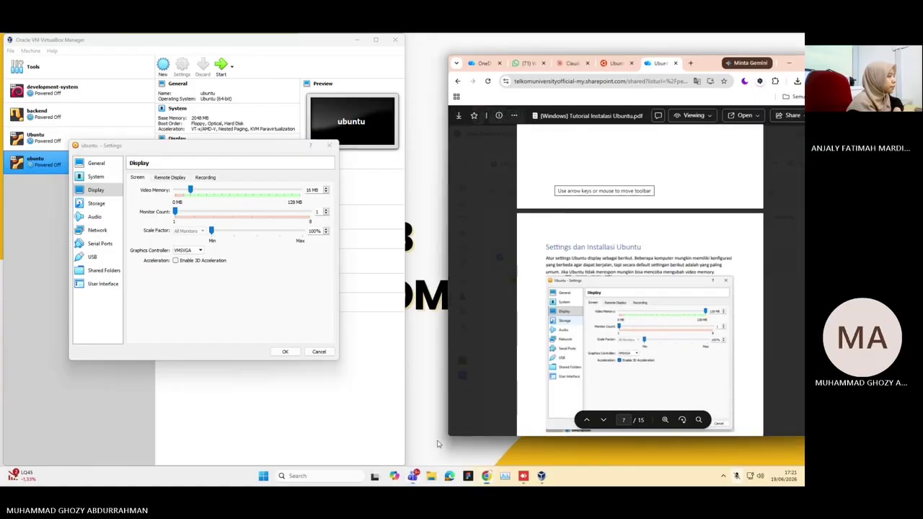
left_click_drag(449, 434, 412, 435)
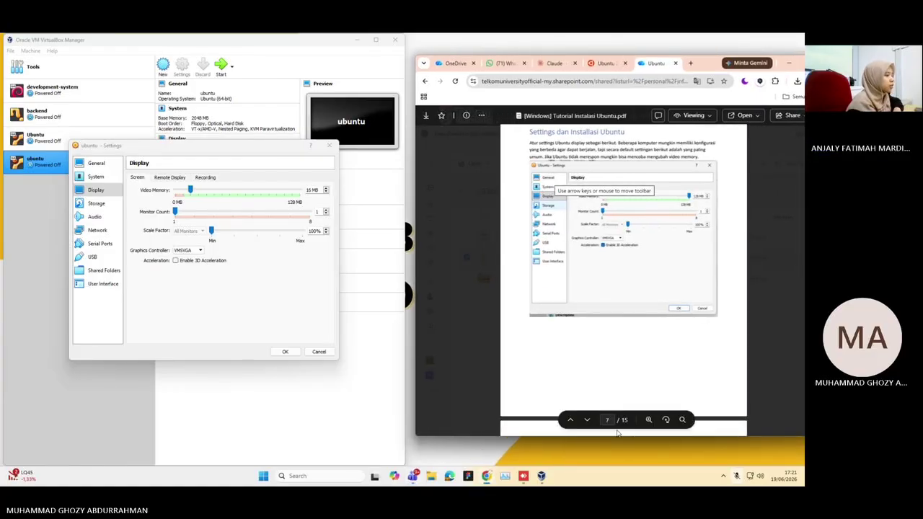
left_click(649, 420)
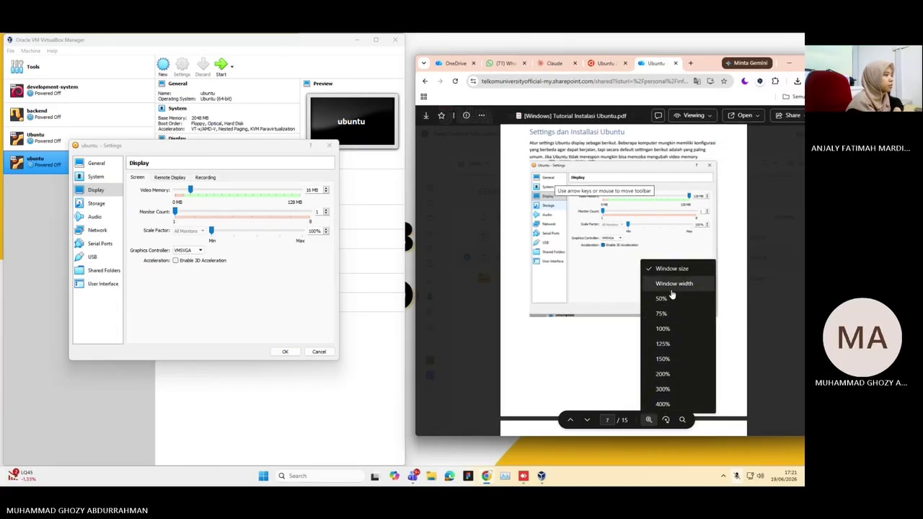
left_click(672, 286)
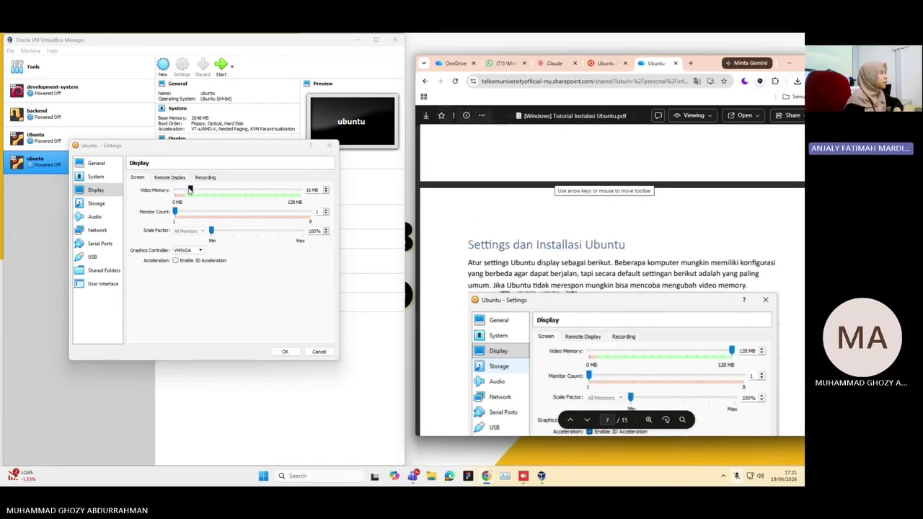
Set video memory to 128 MB and enable 3D acceleration
left_click_drag(191, 190, 331, 199)
scroll(585, 264, "down", 2)
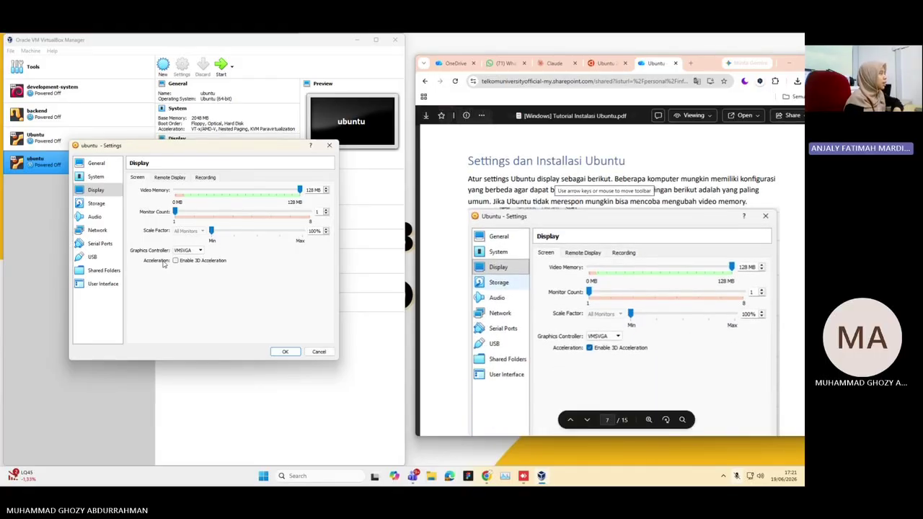
left_click(175, 261)
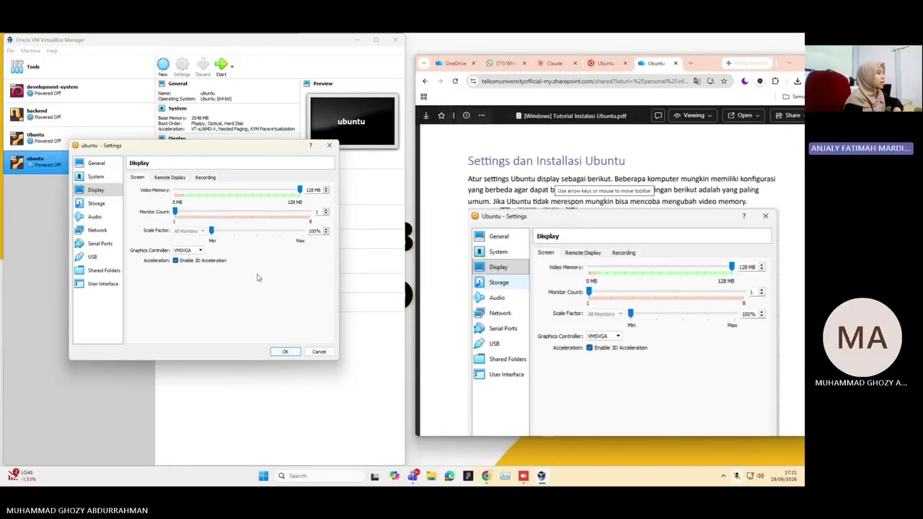
scroll(504, 286, "down", 5)
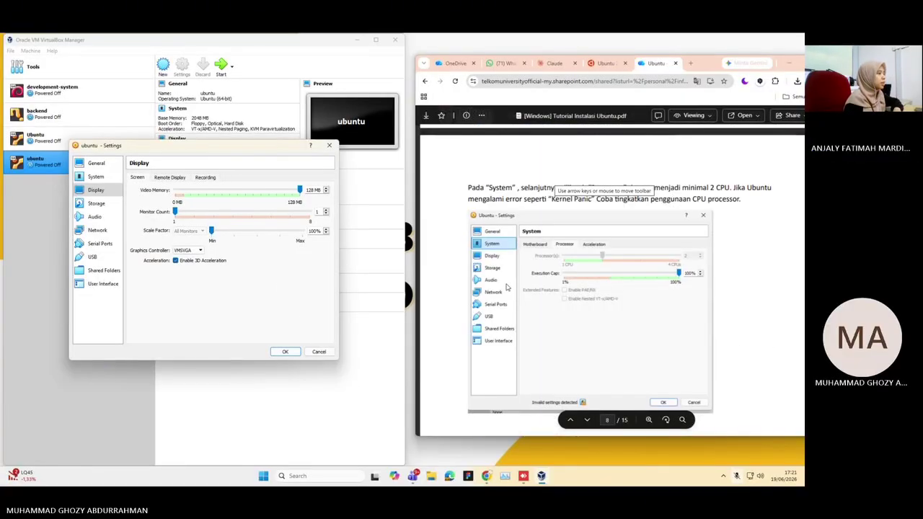
Set Processor(s) to 2 under System > Processor
left_click(87, 178)
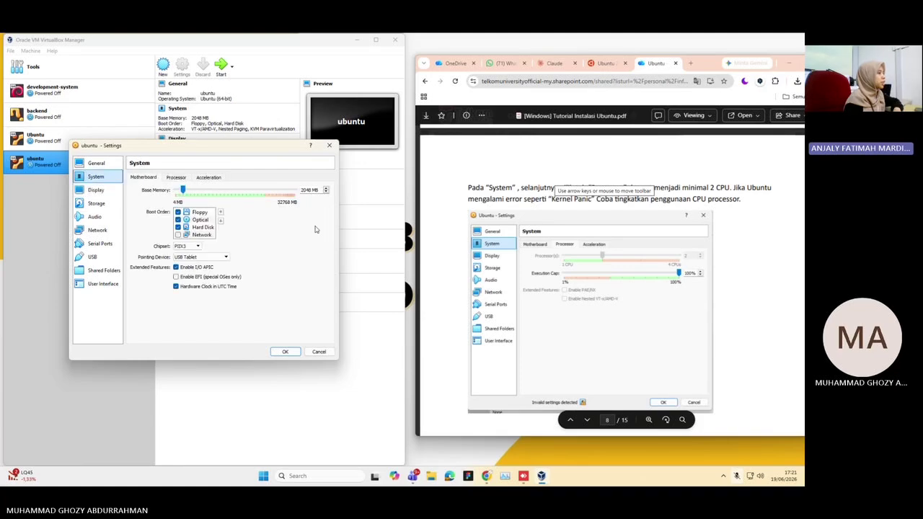
left_click(176, 178)
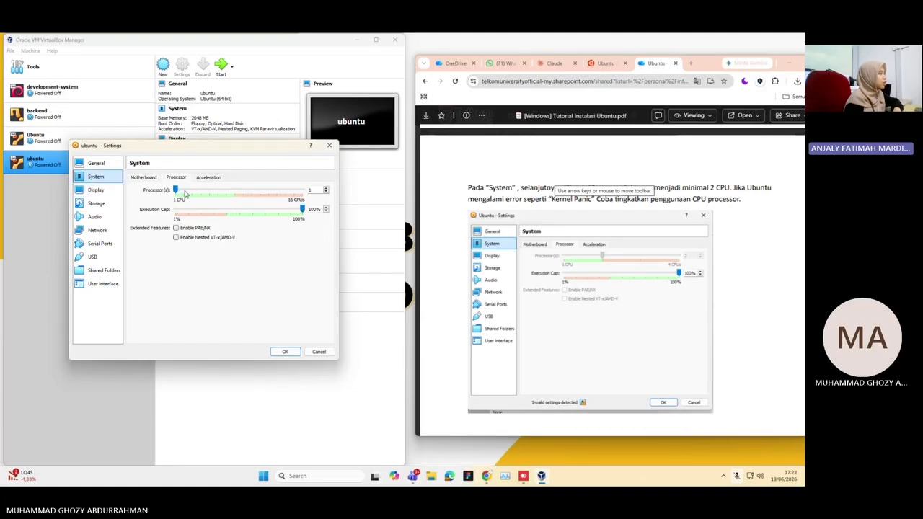
mouse_move(177, 190)
left_mouse_down()
mouse_move(210, 190)
mouse_move(194, 190)
left_mouse_up()
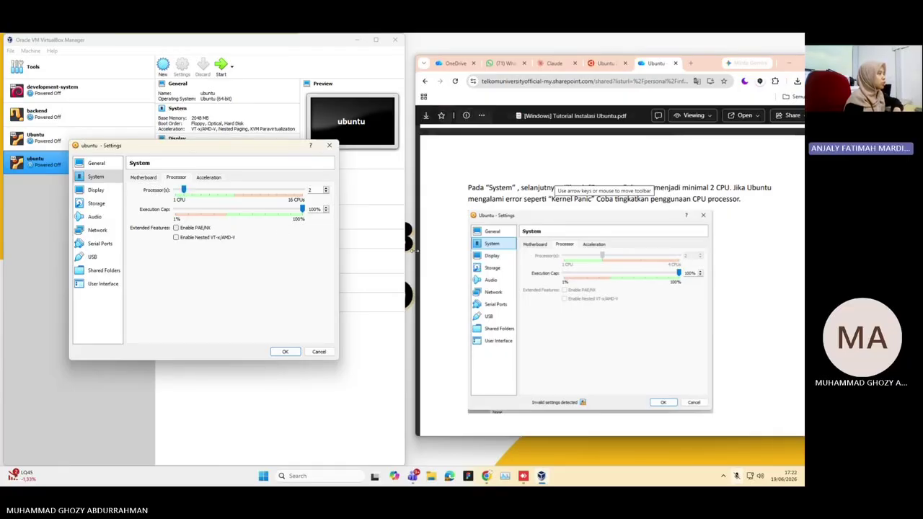
Switch to the Storage page showing the empty IDE controller
scroll(566, 268, "down", 5)
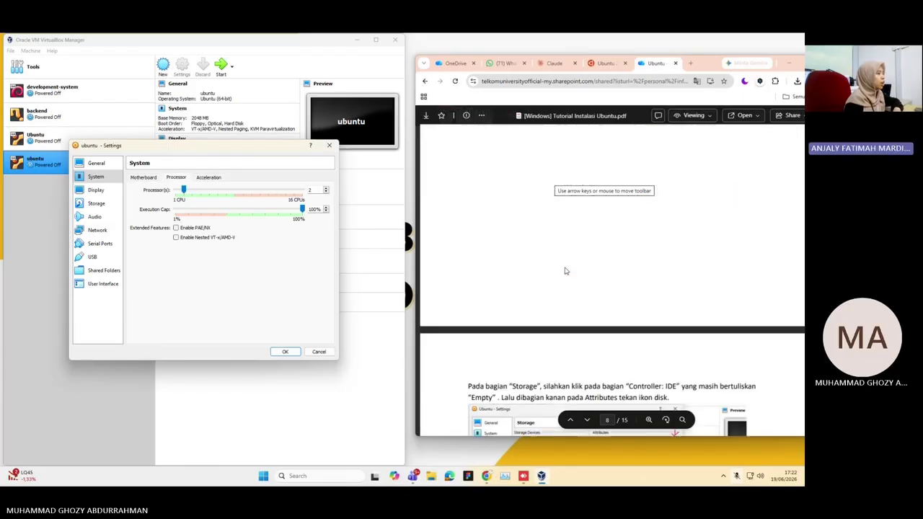
scroll(566, 270, "down", 1)
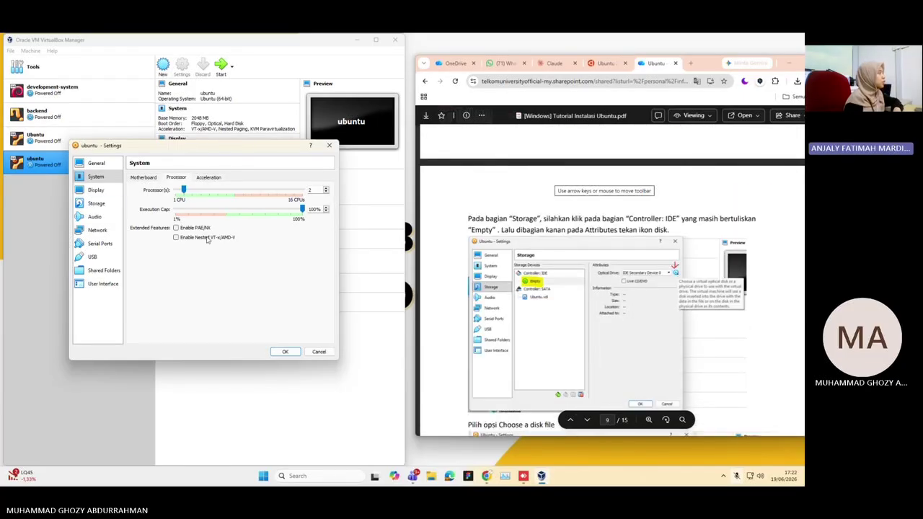
left_click(95, 203)
left_click(101, 190)
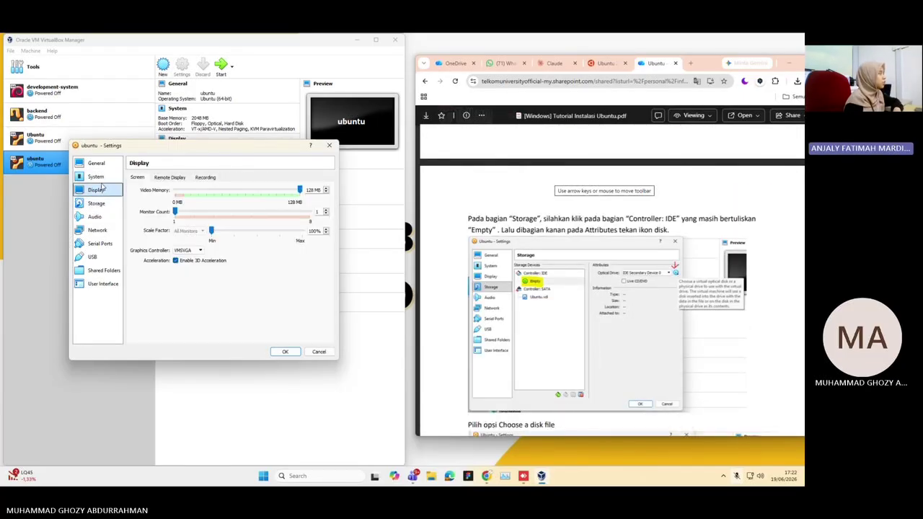
left_click(96, 177)
left_click(95, 206)
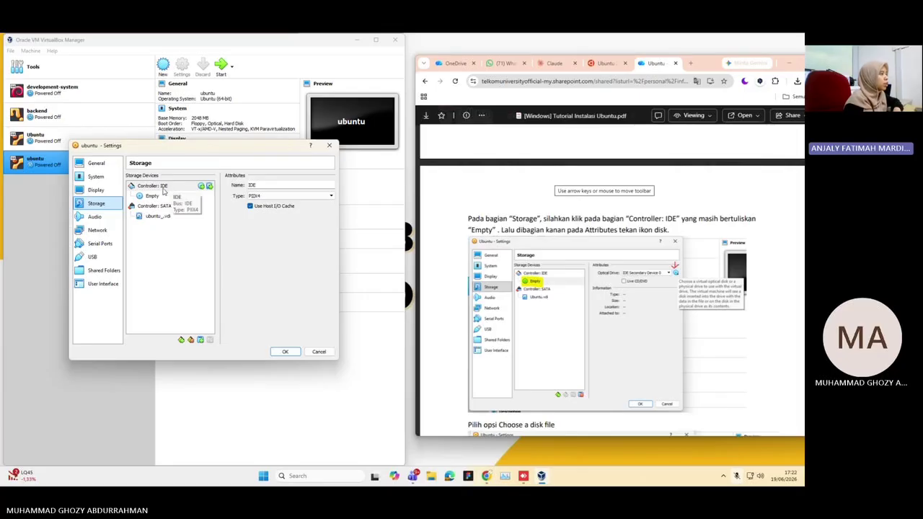
Select the empty IDE optical drive and browse for a disc image file
left_click(150, 197)
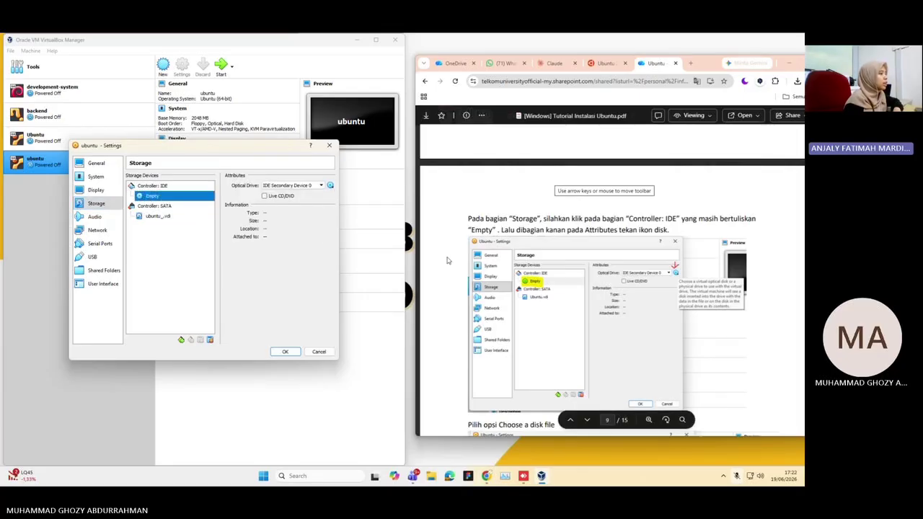
scroll(562, 278, "down", 3)
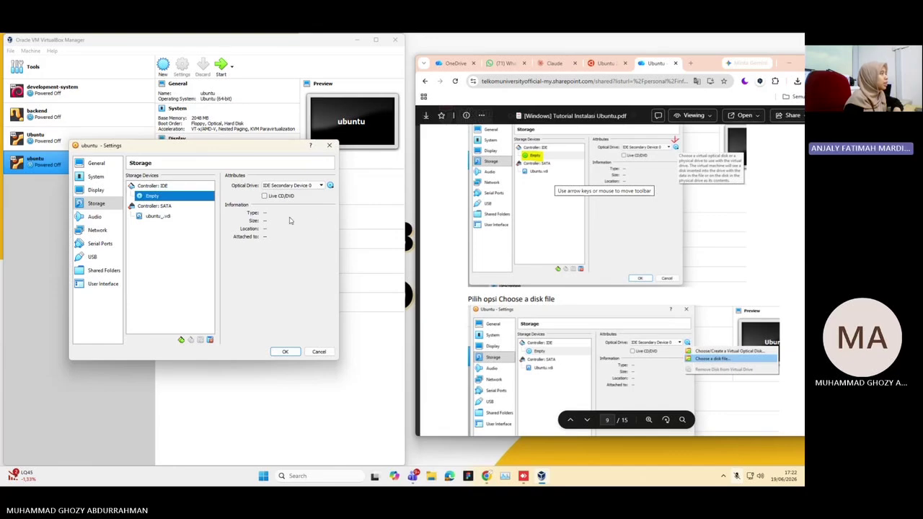
left_click(331, 186)
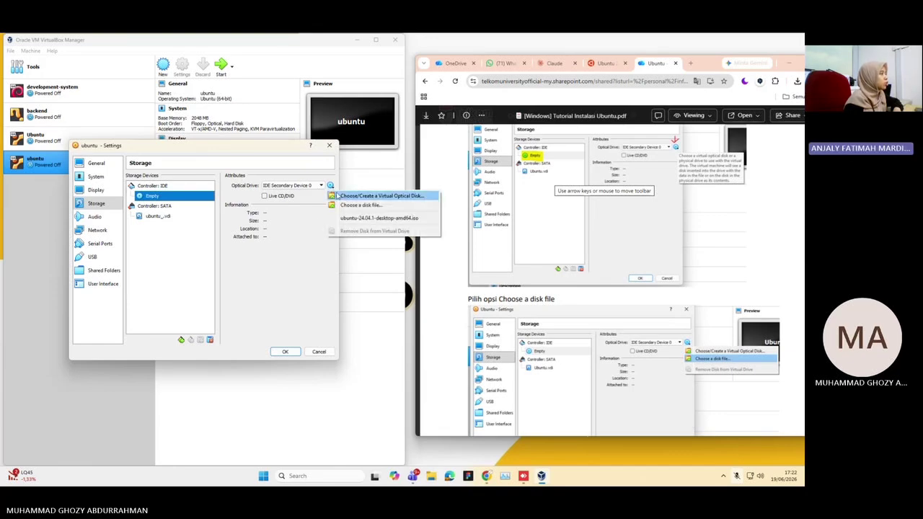
left_click(343, 207)
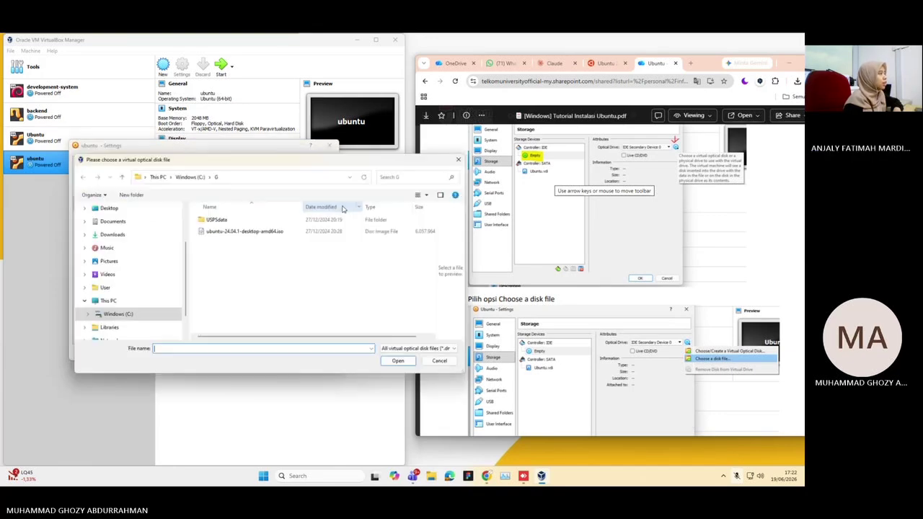
scroll(595, 328, "down", 5)
scroll(595, 328, "down", 2)
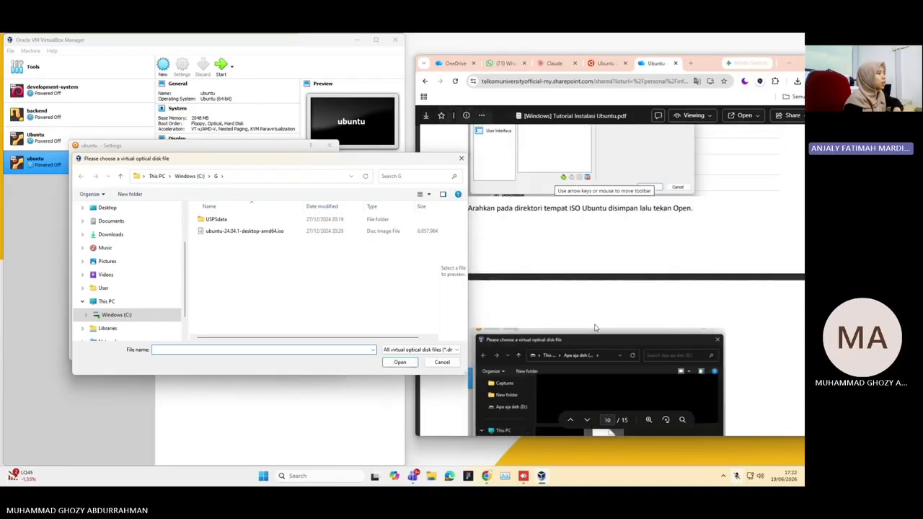
left_click_drag(352, 160, 283, 146)
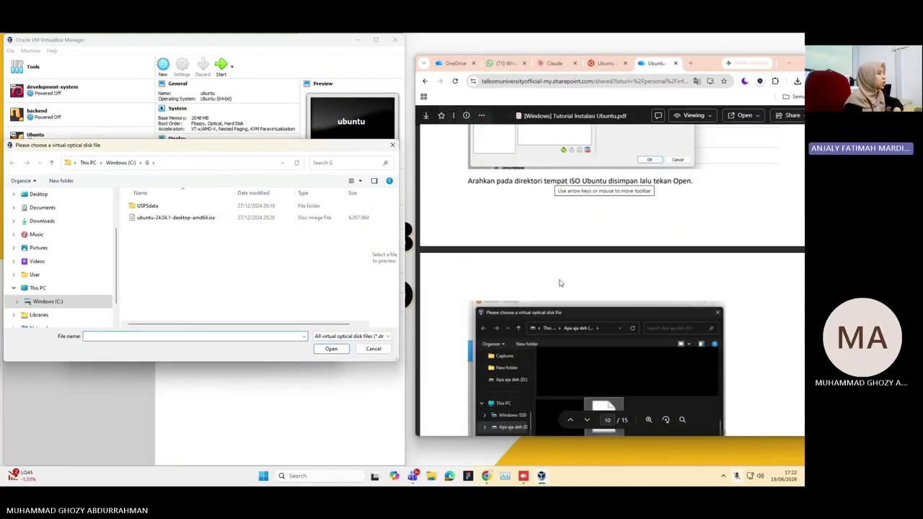
scroll(560, 284, "down", 2)
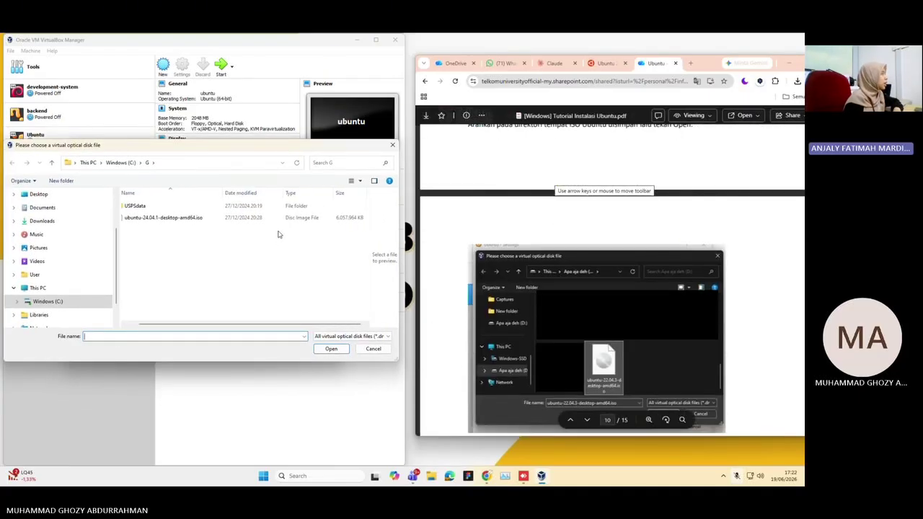
Load ubuntu-24.04.1-desktop-amd64.iso into the drive and save the settings with OK
left_click(192, 218)
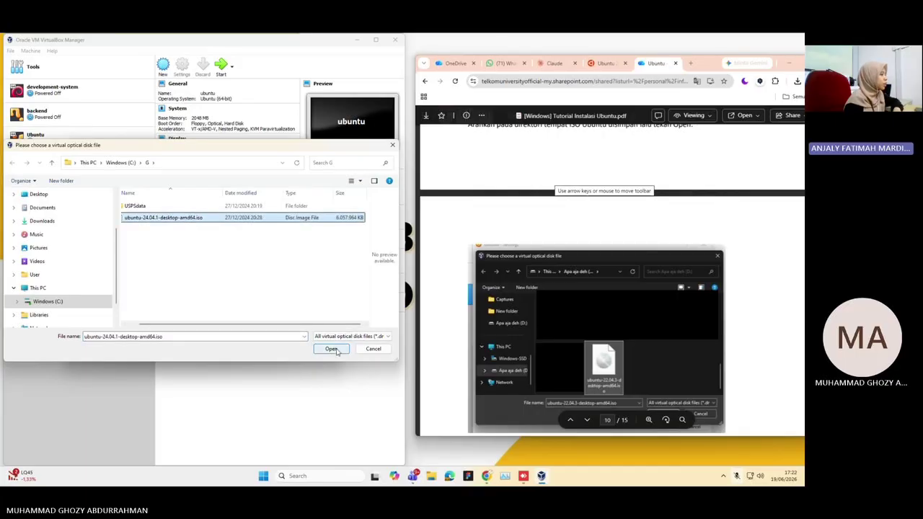
left_click(336, 350)
scroll(518, 327, "down", 5)
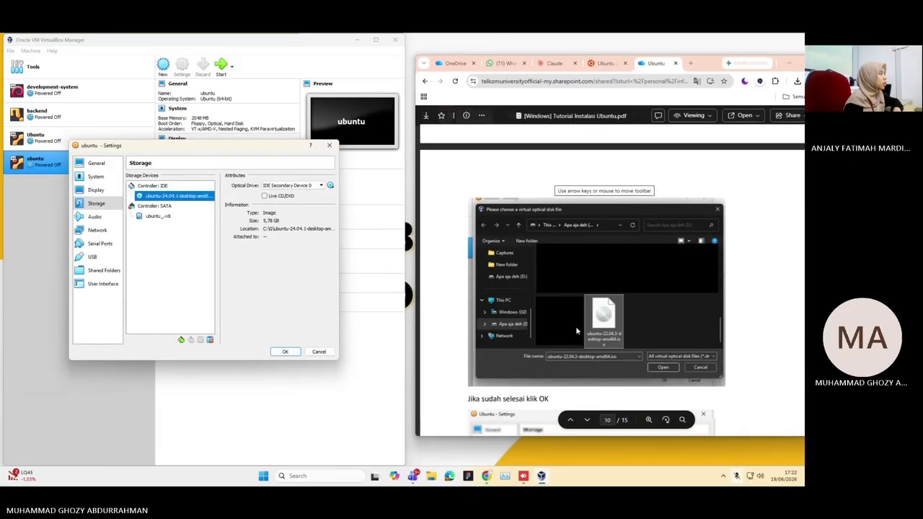
left_click(287, 351)
scroll(590, 328, "down", 5)
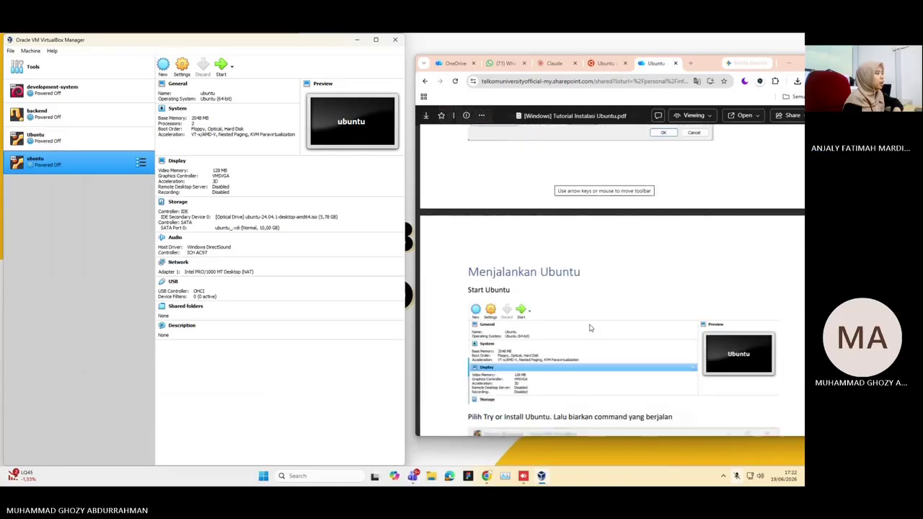
Start the ubuntu VM and arrange its window beside the enlarged tutorial browser
scroll(588, 310, "down", 2)
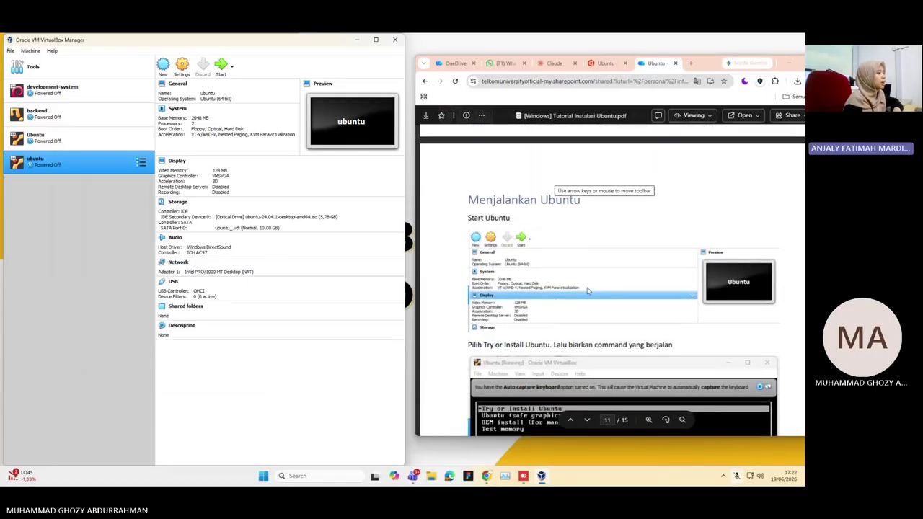
scroll(453, 267, "down", 1)
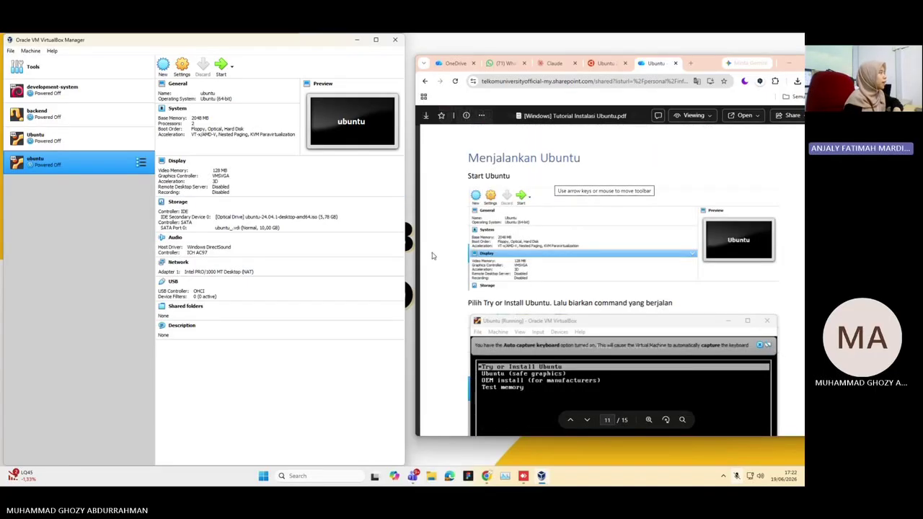
left_click(80, 169)
left_click(221, 66)
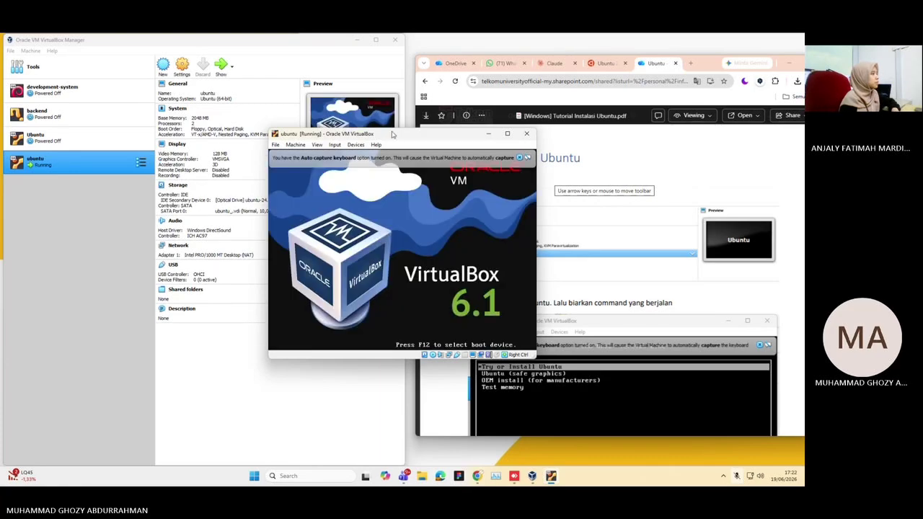
left_click_drag(404, 134, 233, 94)
scroll(620, 288, "down", 2)
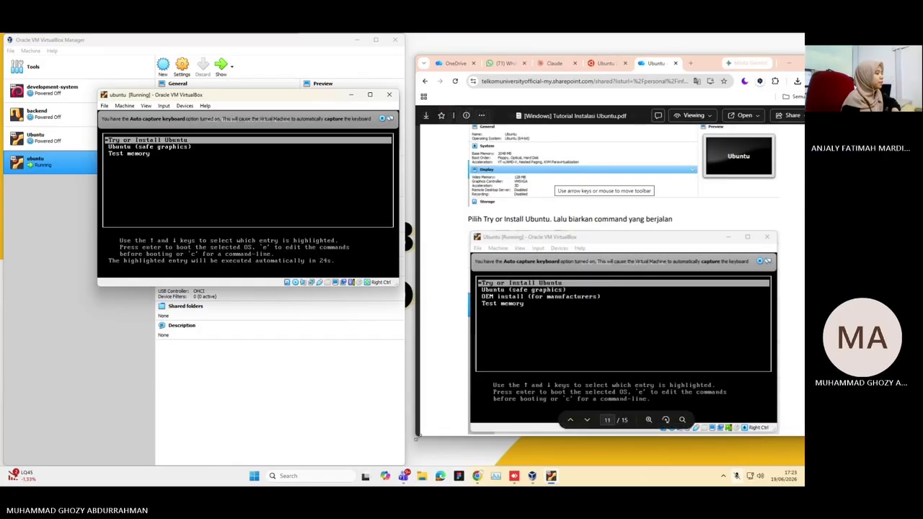
left_click_drag(417, 437, 400, 466)
Boot 'Try or Install Ubuntu' from GRUB and dismiss the mouse and keyboard capture notices
left_click(279, 191)
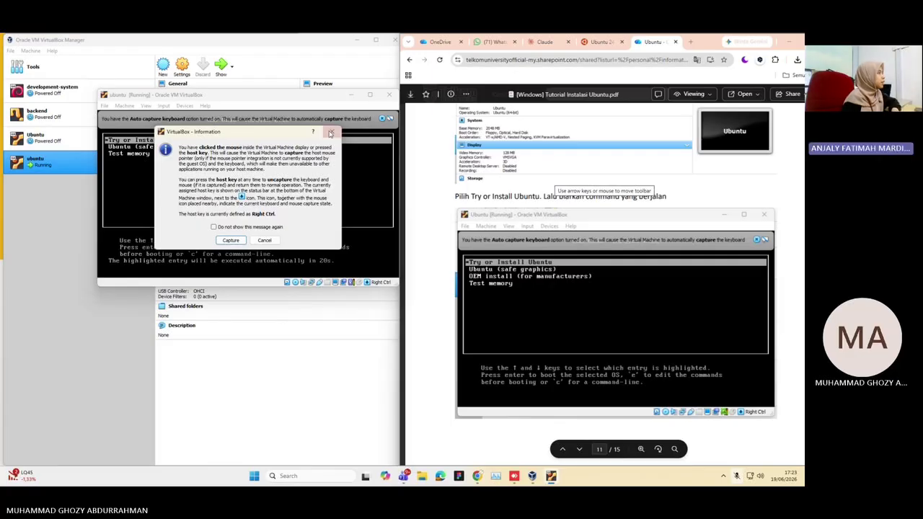
left_click(331, 133)
key("Return")
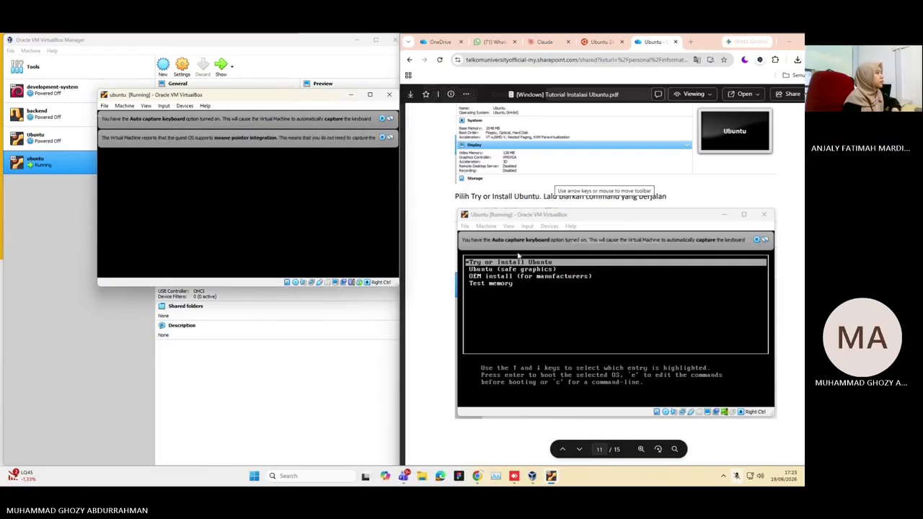
scroll(518, 256, "down", 1)
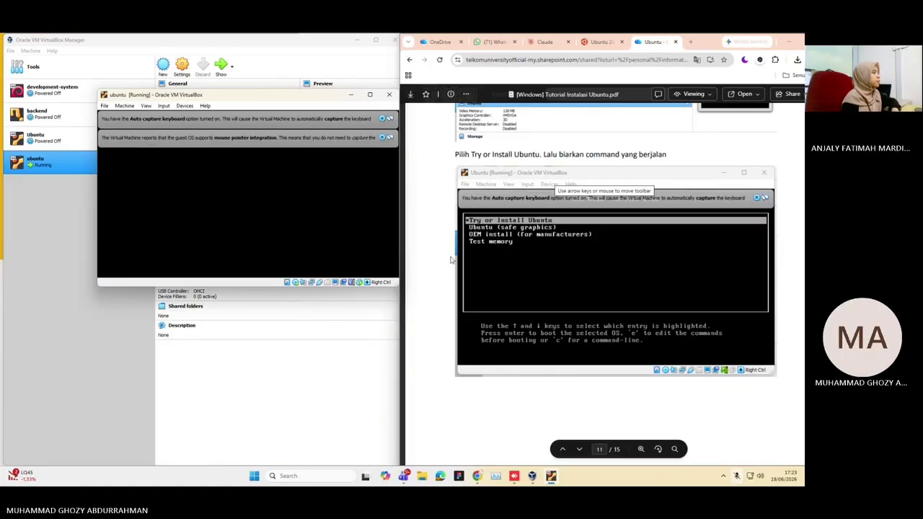
left_click(383, 137)
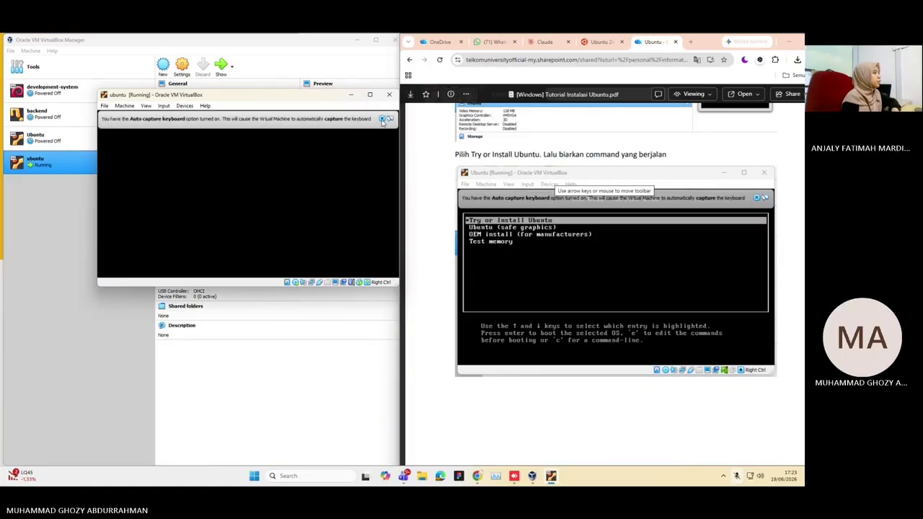
left_click(382, 119)
scroll(523, 236, "down", 3)
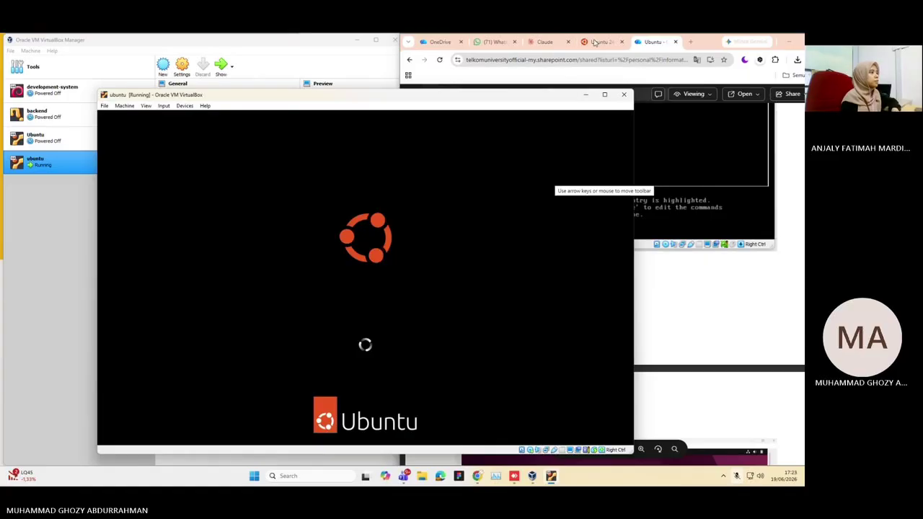
Arrange the VM window beside the tutorial PDF while Ubuntu boots to the live desktop
left_click(651, 63)
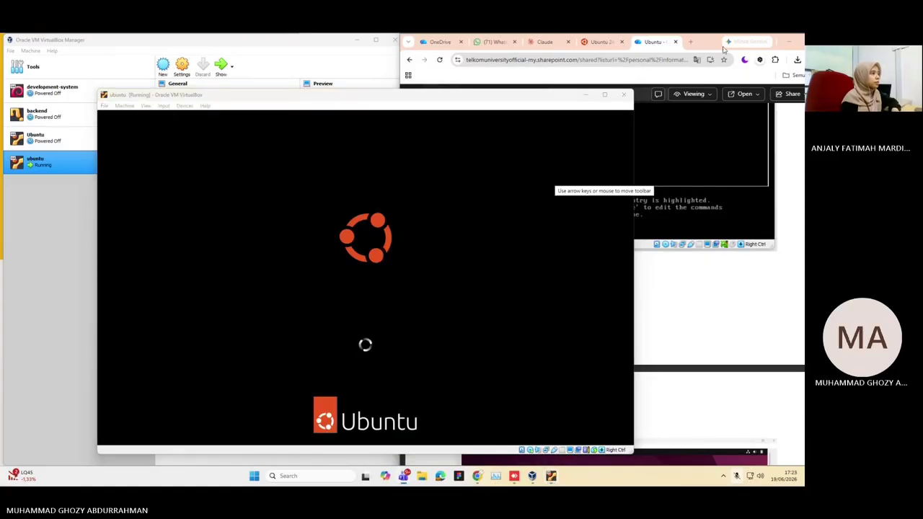
left_click_drag(487, 100, 411, 76)
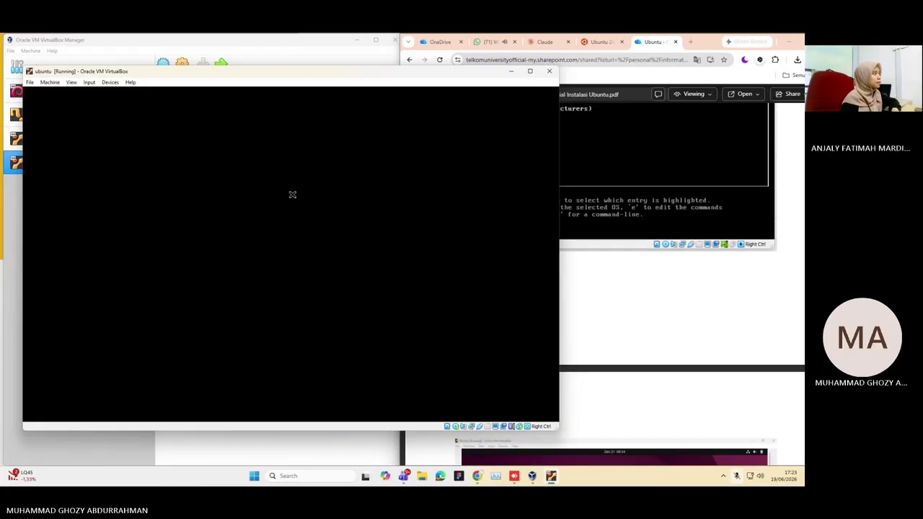
left_click(610, 261)
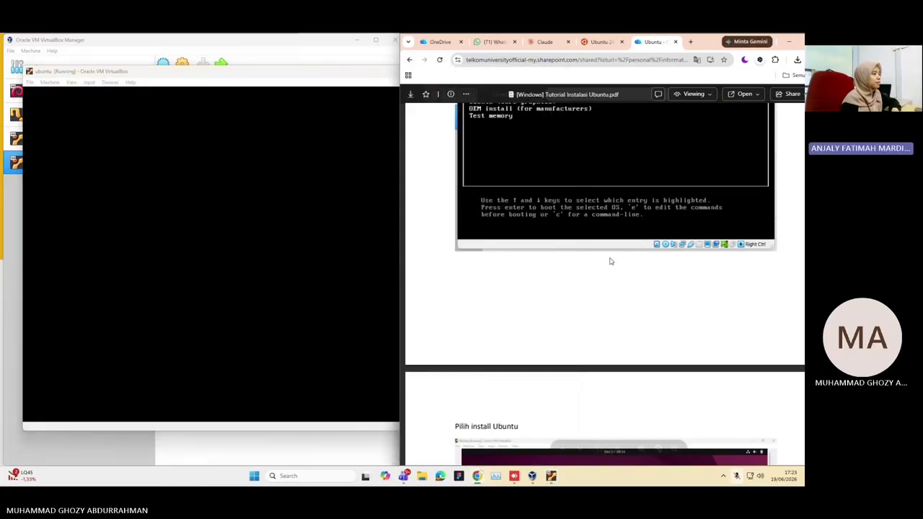
scroll(610, 261, "down", 5)
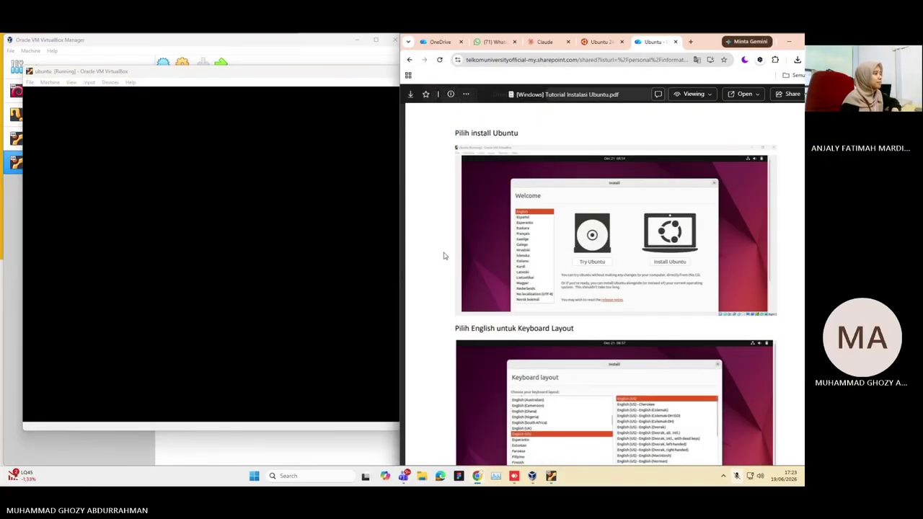
scroll(504, 260, "down", 1)
left_click(305, 258)
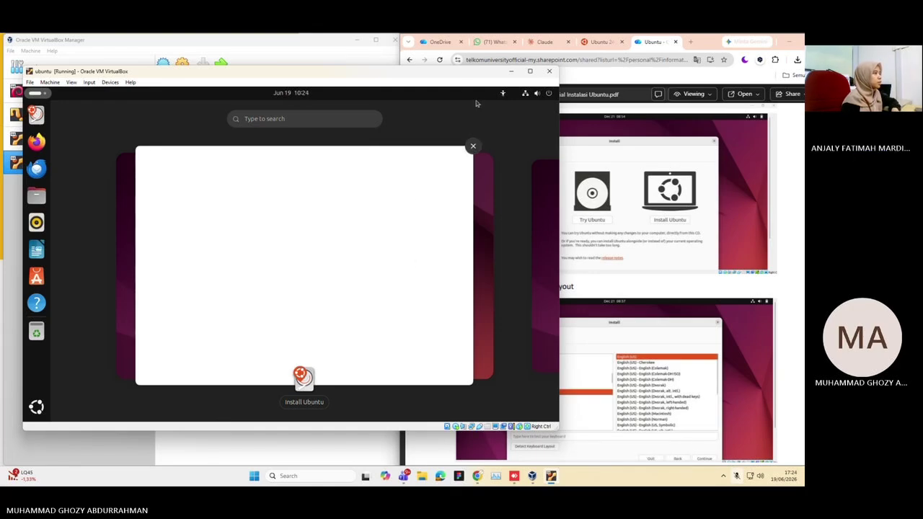
left_click_drag(458, 71, 350, 74)
Pick Bahasa Indonesia as the installer language and continue past accessibility
scroll(550, 189, "up", 5)
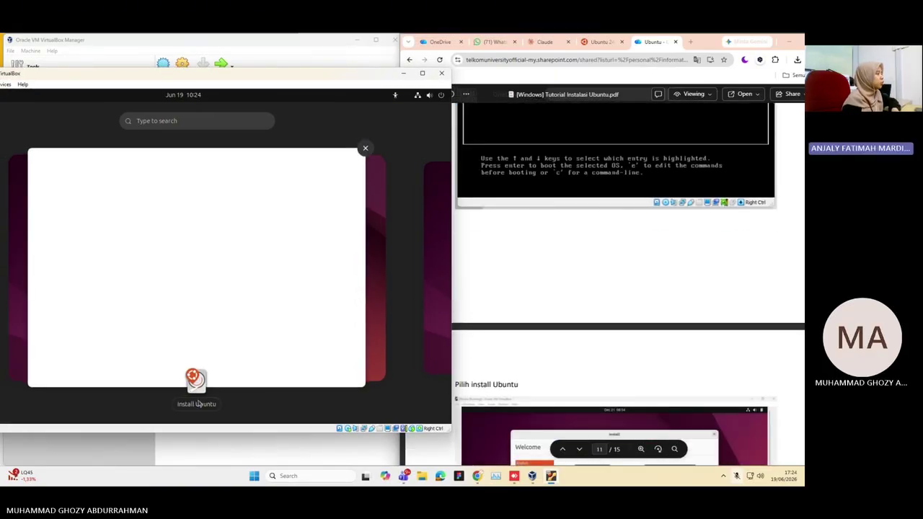
left_click(198, 403)
scroll(219, 250, "up", 1)
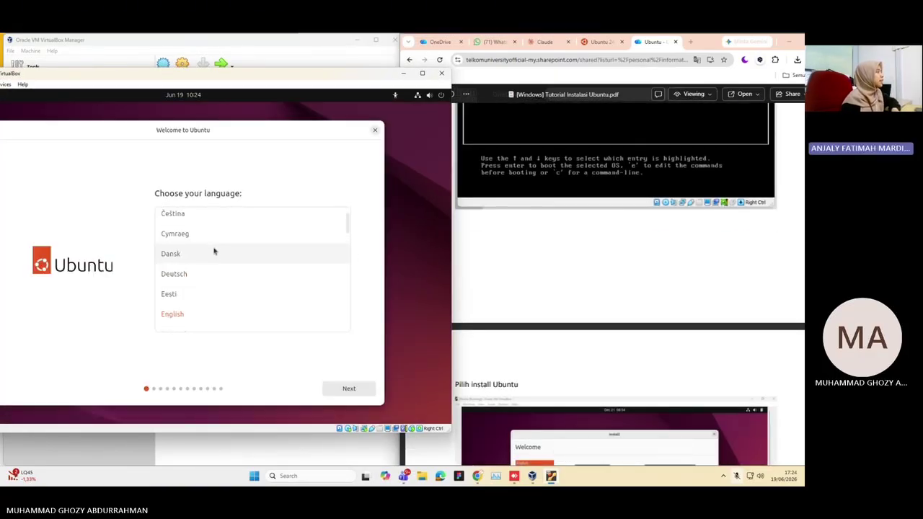
scroll(218, 250, "down", 3)
scroll(217, 250, "up", 2)
scroll(216, 250, "up", 3)
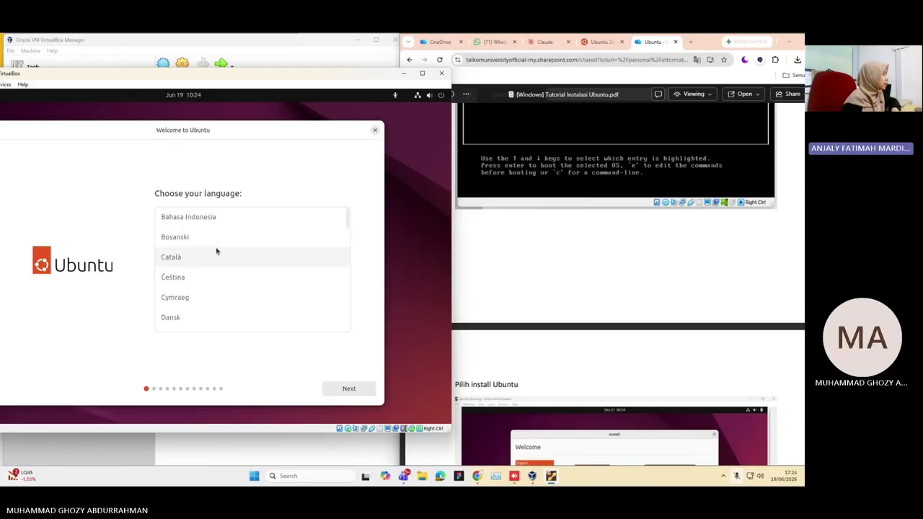
left_click(214, 221)
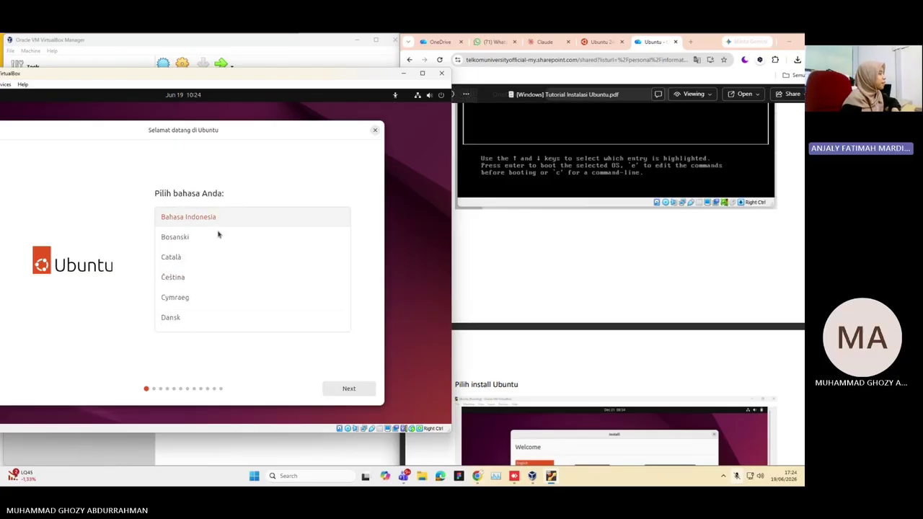
left_click(349, 389)
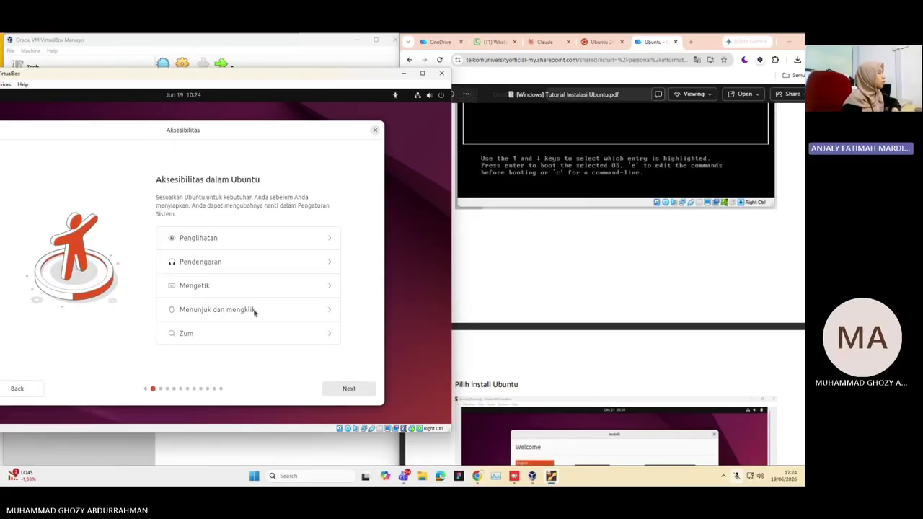
left_click(349, 389)
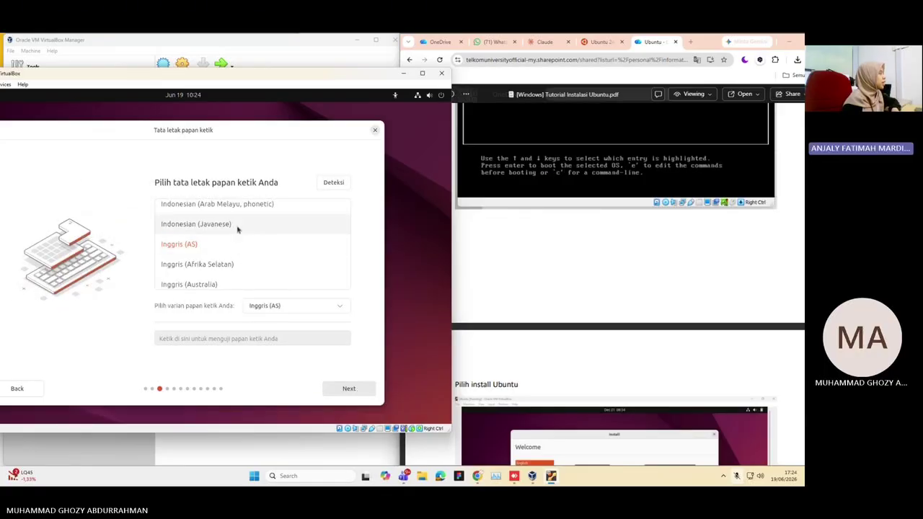
Choose the Indonesian (Arab Melayu, phonetic) keyboard, test it with 'dfgrd', and continue
scroll(237, 230, "down", 5)
scroll(237, 230, "up", 5)
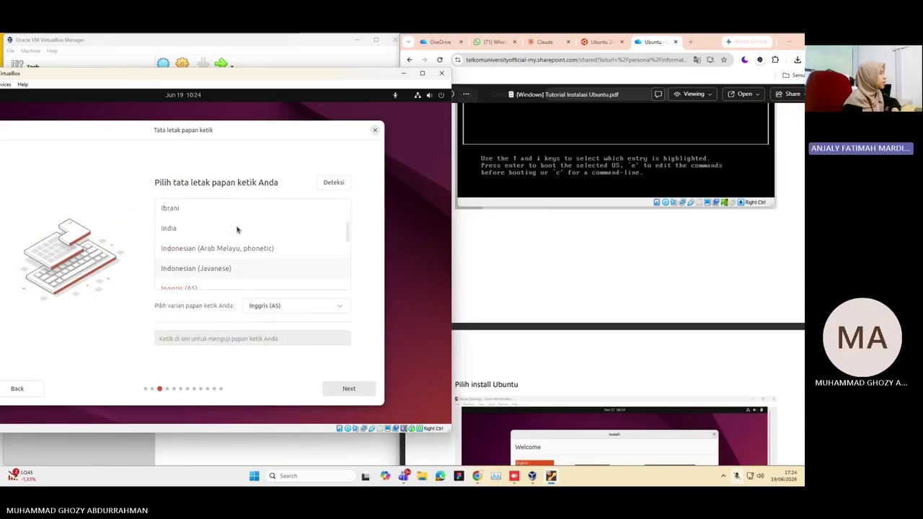
scroll(237, 230, "down", 2)
scroll(237, 230, "up", 1)
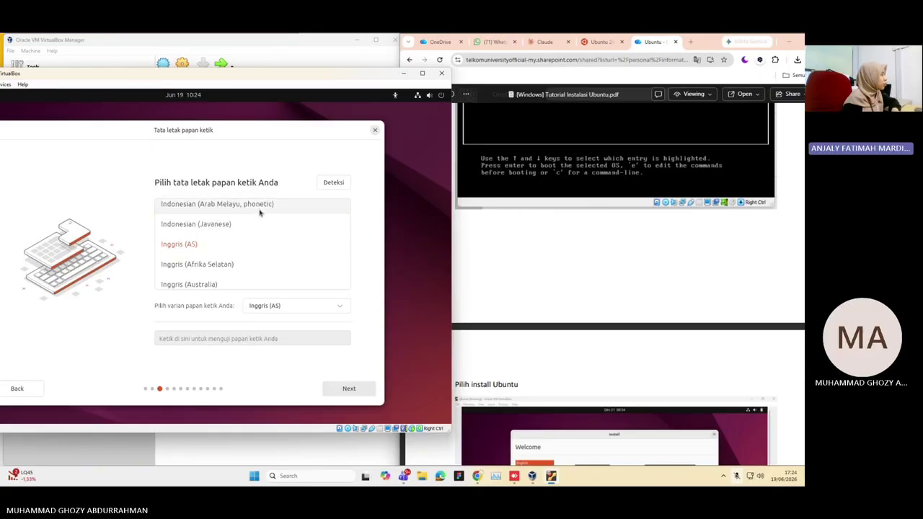
left_click(260, 211)
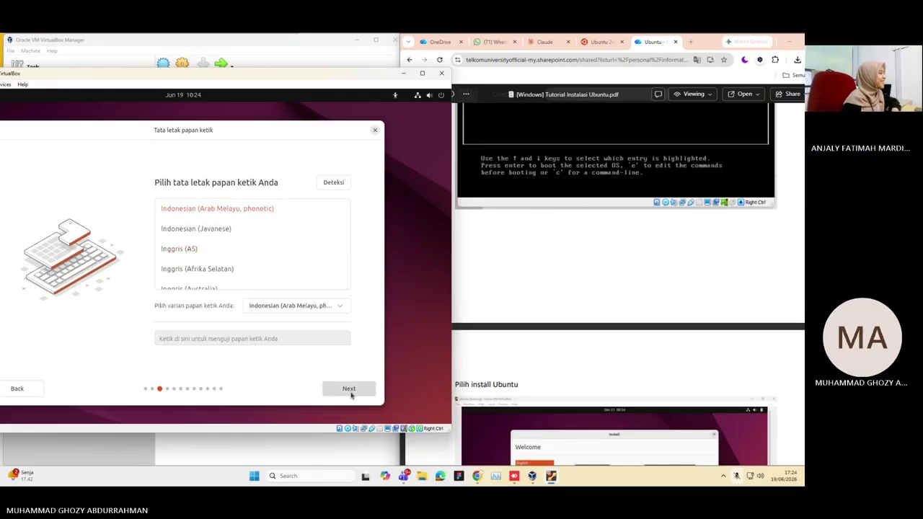
left_click(305, 338)
type("dfgrd")
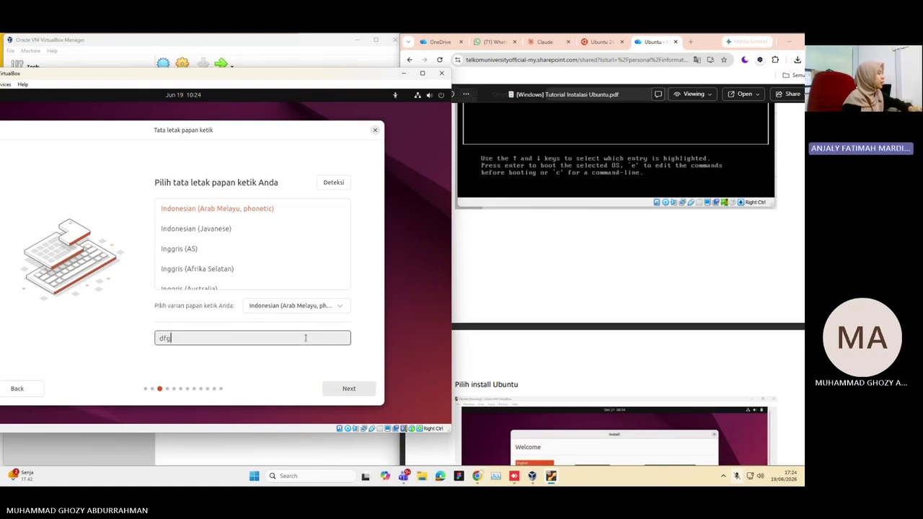
key("BackSpace")
key("BackSpace")
key("BackSpace")
key("BackSpace")
key("BackSpace")
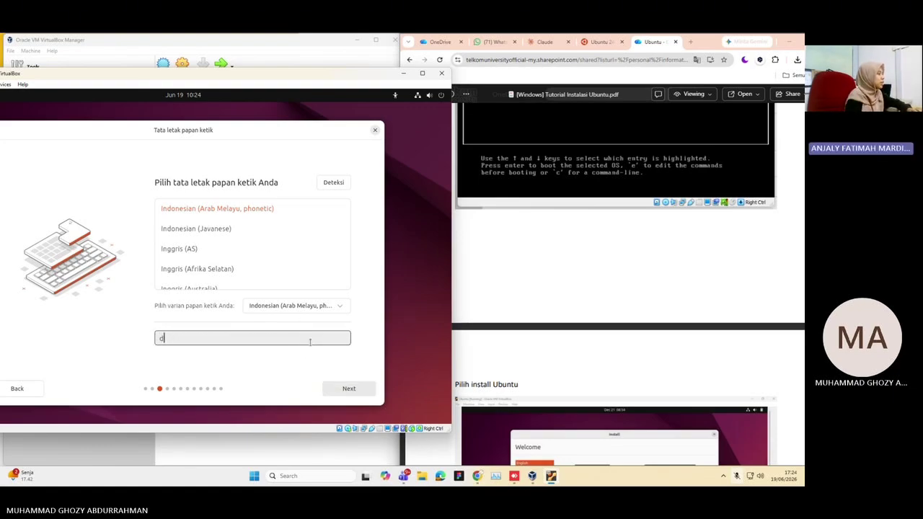
left_click(343, 389)
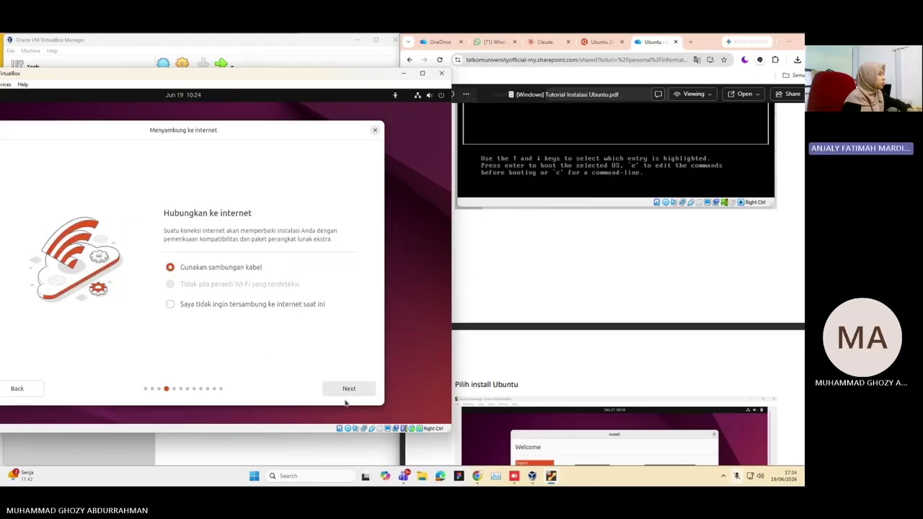
Pass the internet step, download the installer update, then close the installer
left_click(347, 391)
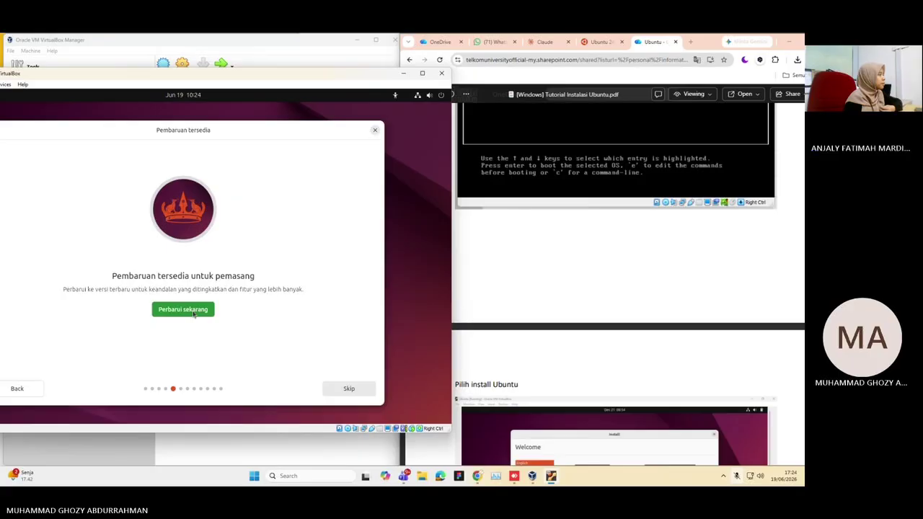
left_click(199, 313)
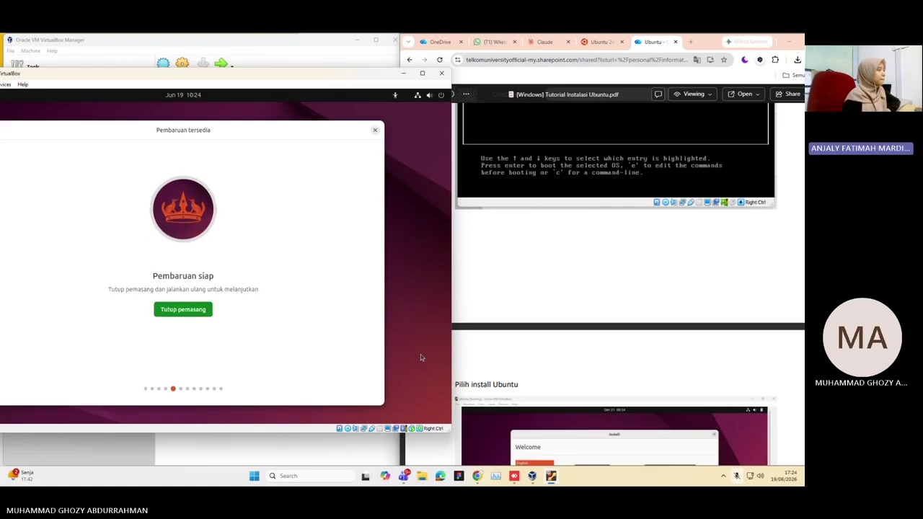
left_click(186, 312)
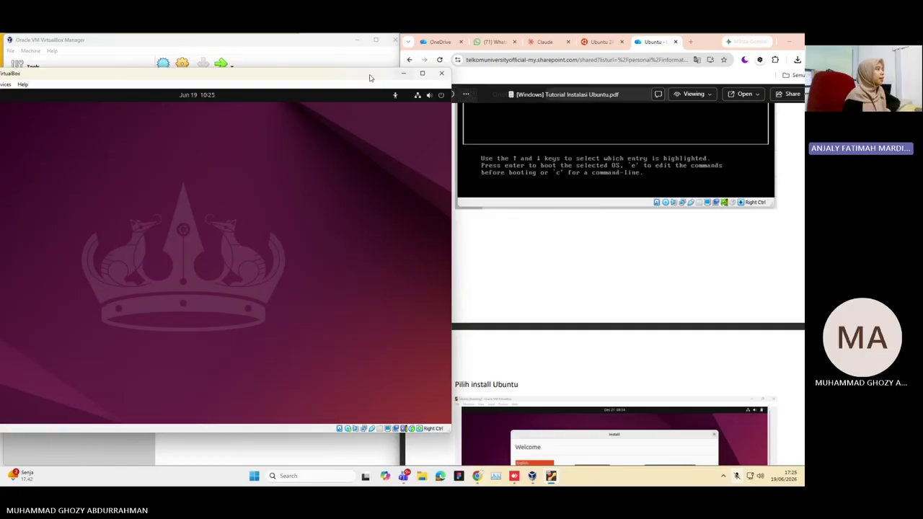
Reposition the VM window and scroll through the tutorial PDF guide
left_click_drag(352, 75, 478, 58)
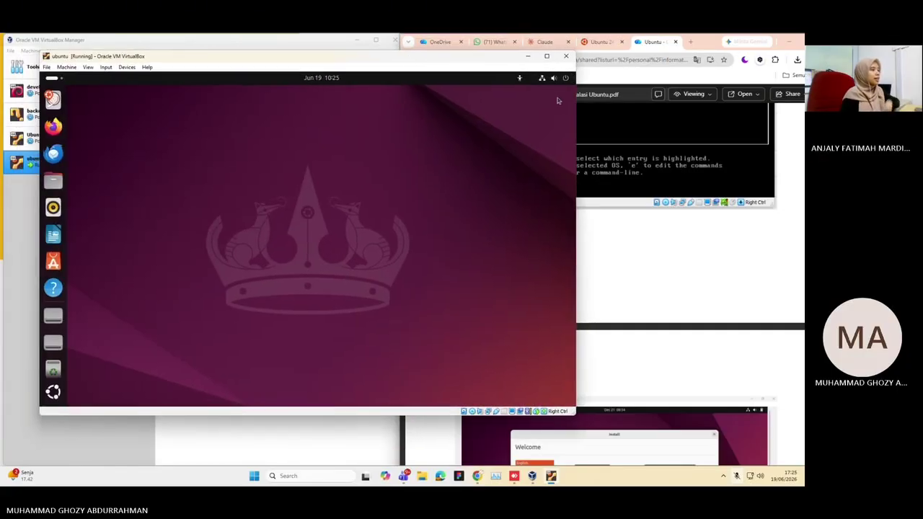
scroll(635, 249, "down", 5)
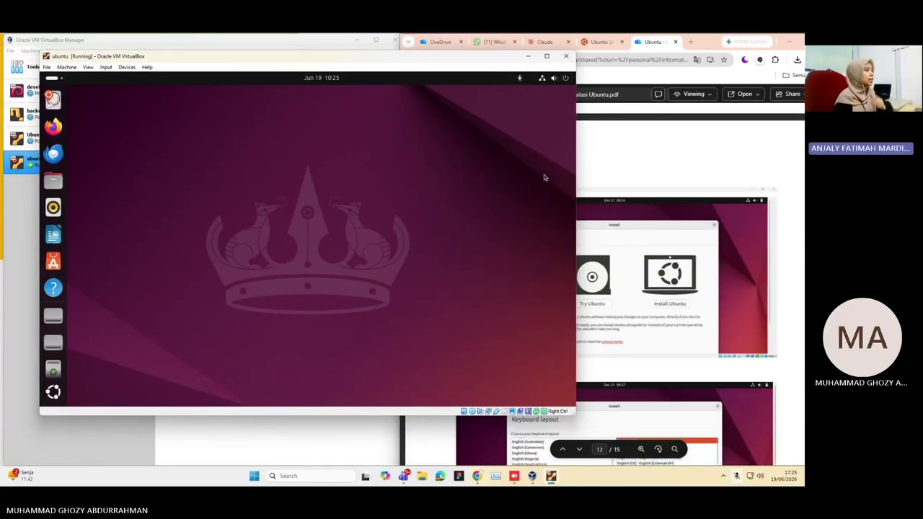
left_click_drag(441, 62, 352, 52)
scroll(550, 213, "down", 5)
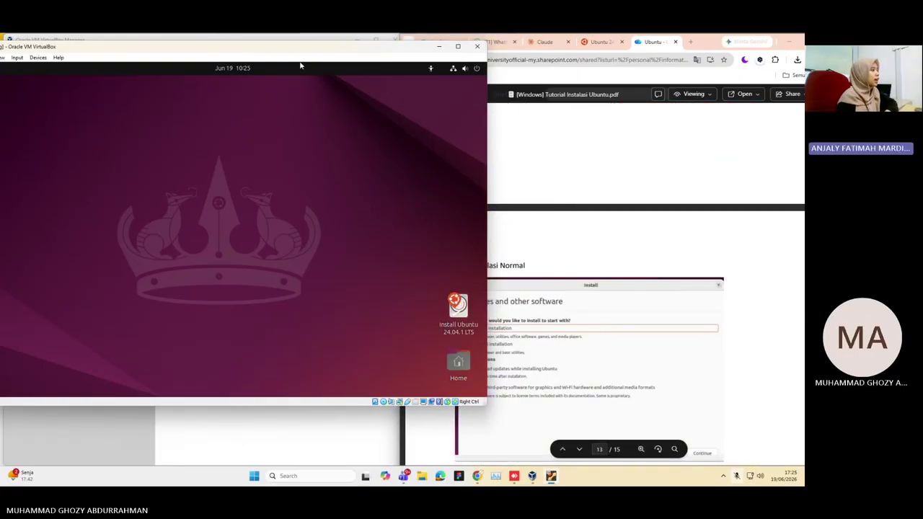
scroll(645, 266, "down", 2)
left_click_drag(404, 53, 339, 64)
scroll(579, 235, "down", 4)
scroll(574, 223, "up", 10)
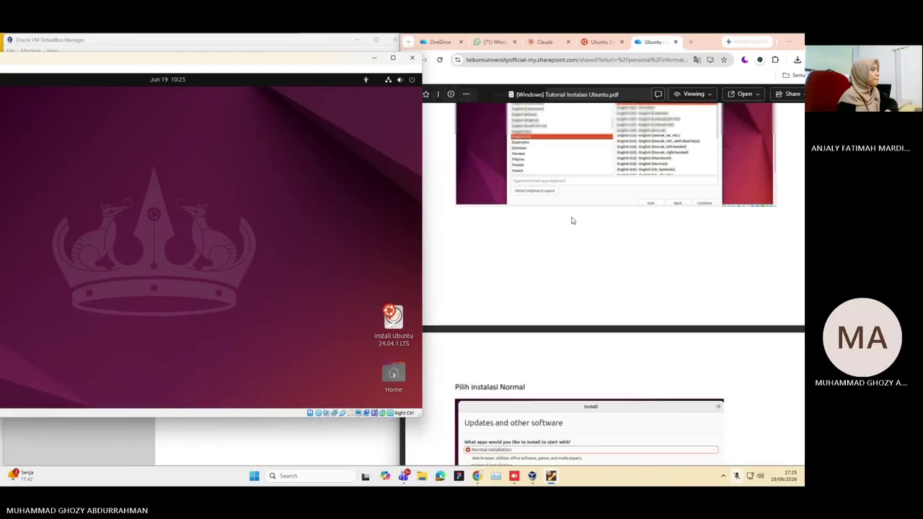
scroll(572, 221, "down", 4)
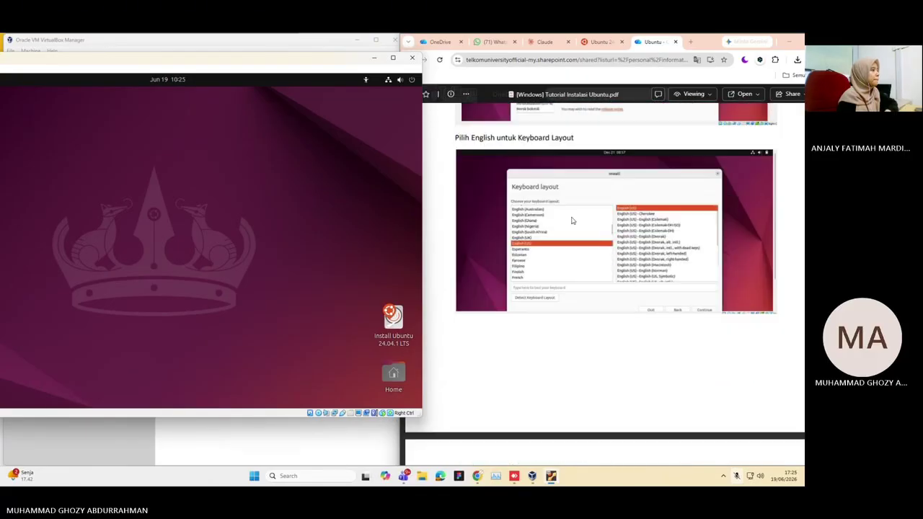
scroll(572, 221, "up", 3)
scroll(568, 225, "down", 3)
scroll(562, 227, "down", 5)
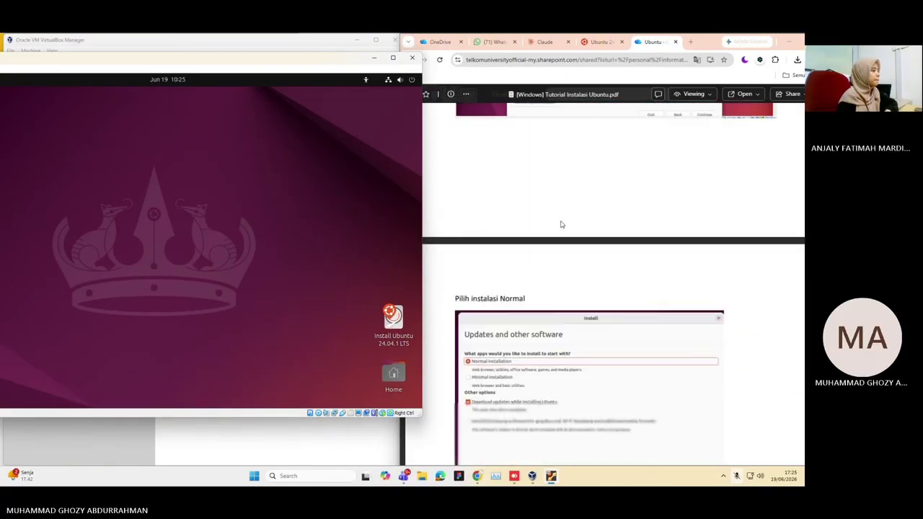
scroll(555, 225, "down", 5)
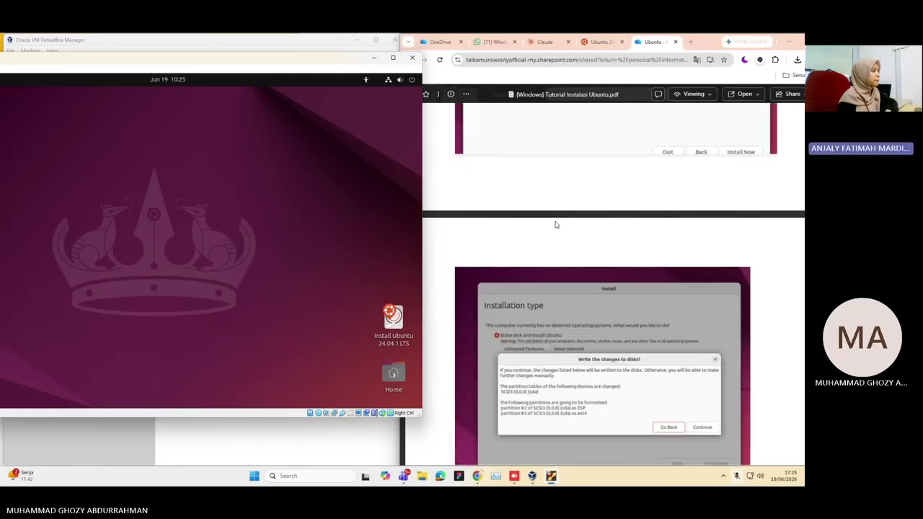
scroll(556, 225, "down", 3)
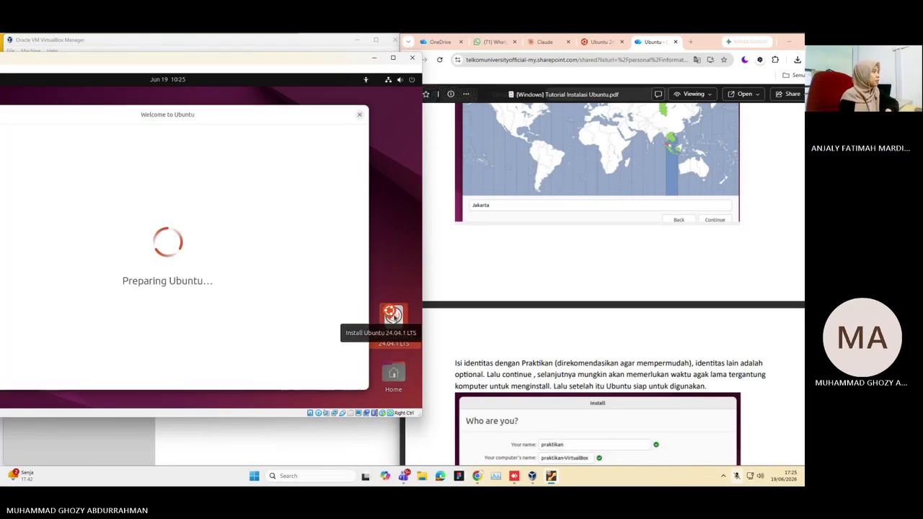
Accept Bahasa Indonesia, skip accessibility, and choose the Indonesian (Arab Melayu, phonetic) keyboard
left_click_drag(225, 60, 244, 61)
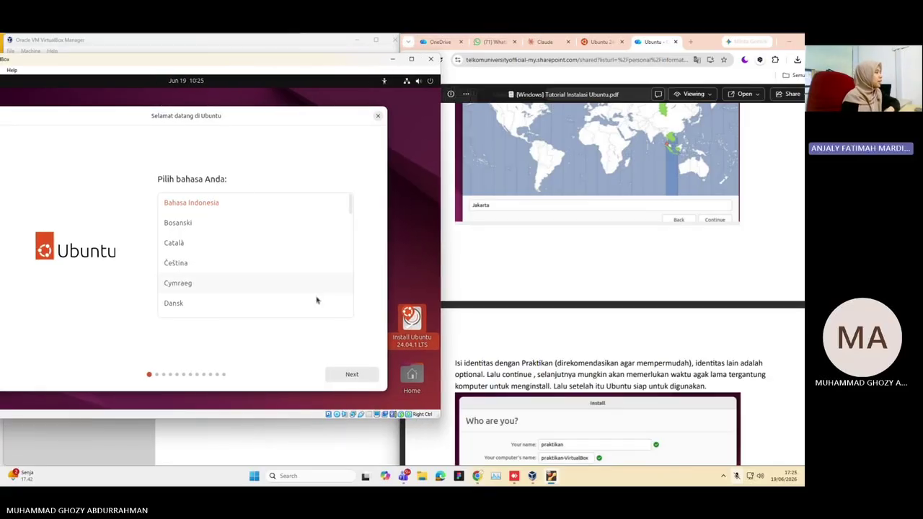
left_click(357, 374)
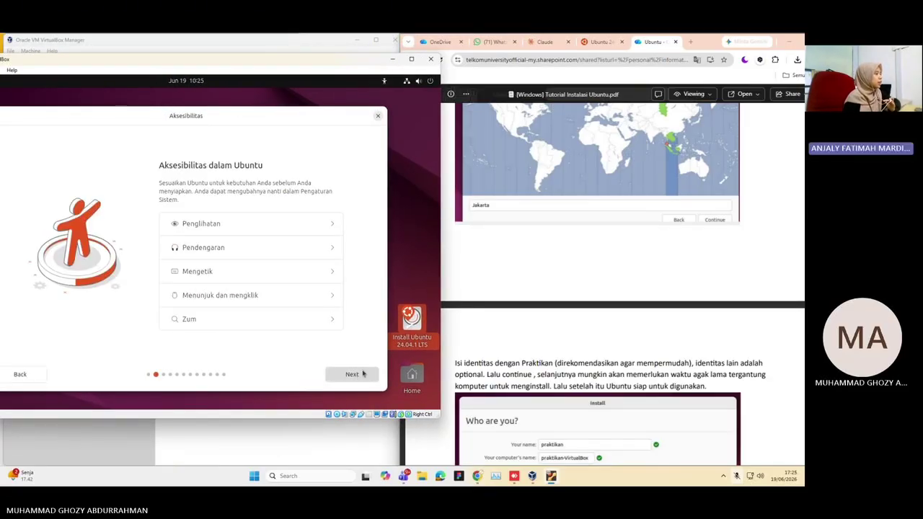
left_click(353, 374)
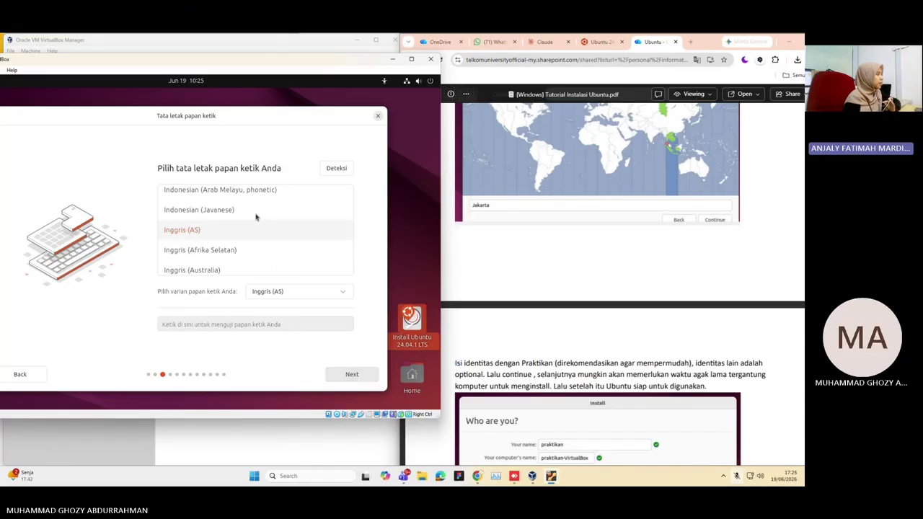
left_click(251, 191)
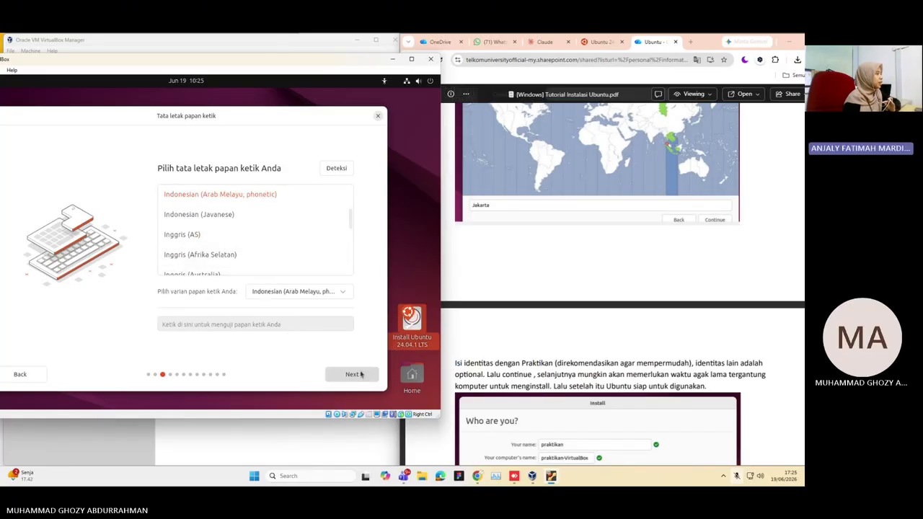
left_click(359, 375)
Continue with interactive installation, default apps, and no extra proprietary software
left_click(351, 373)
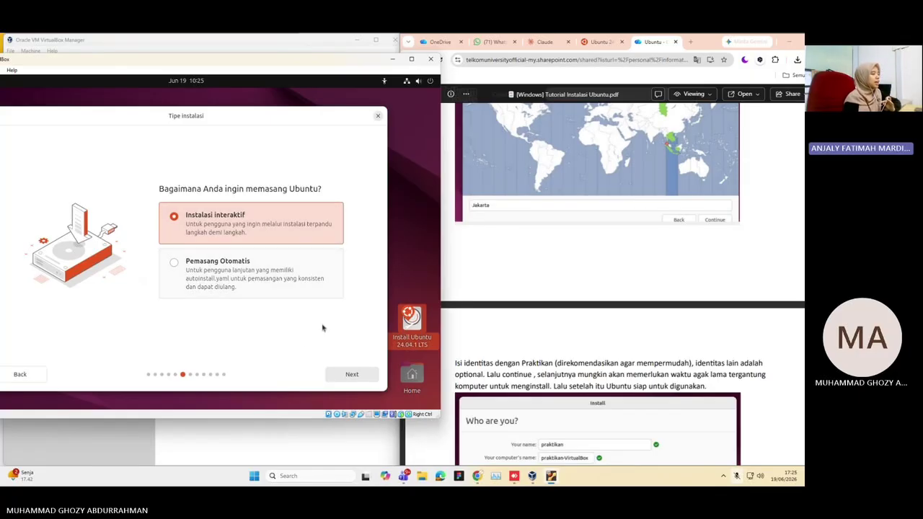
left_click(347, 377)
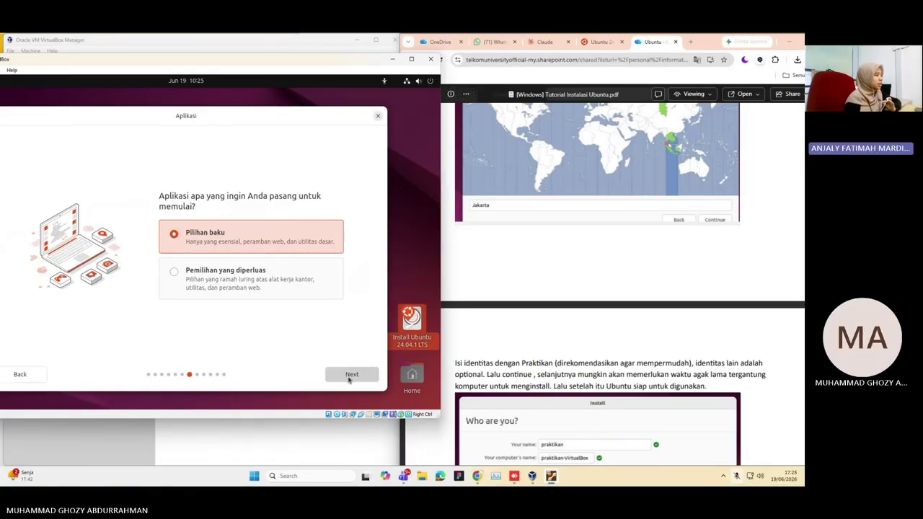
left_click(350, 377)
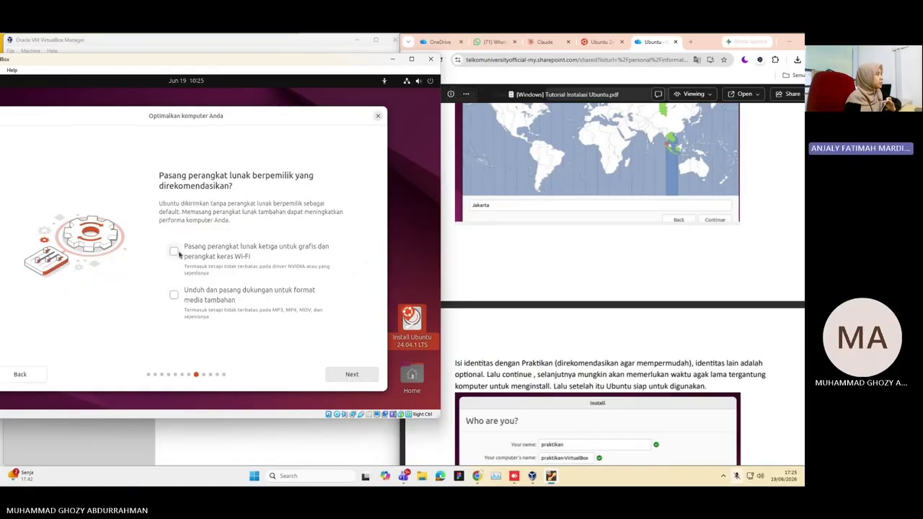
scroll(478, 331, "down", 3)
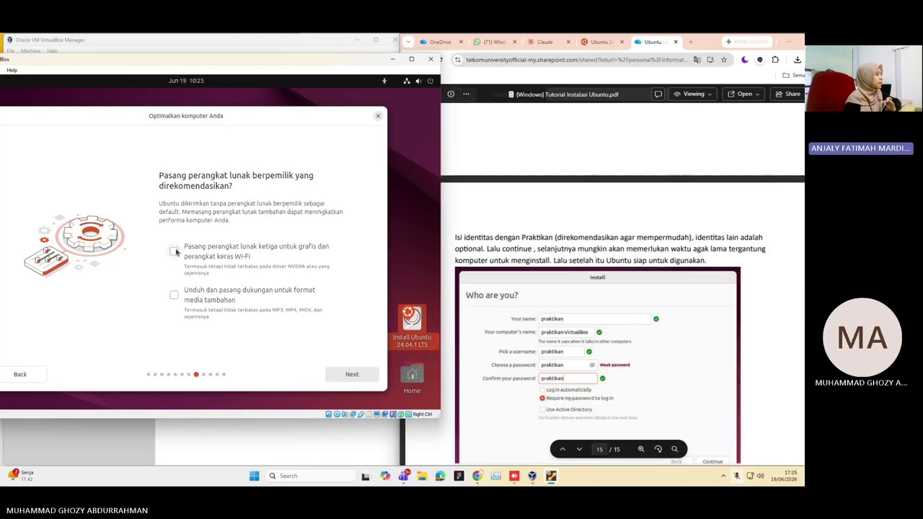
left_click(344, 379)
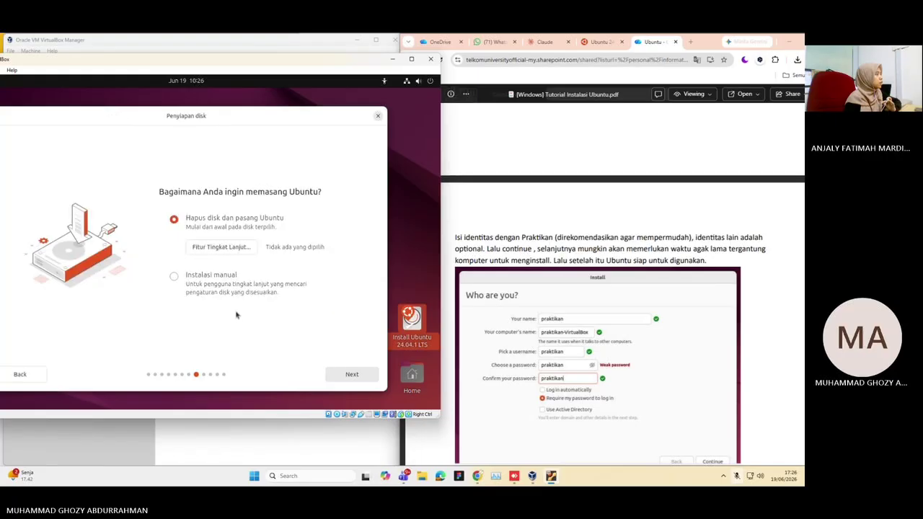
Continue to account creation and enter the account name and password
left_click(354, 381)
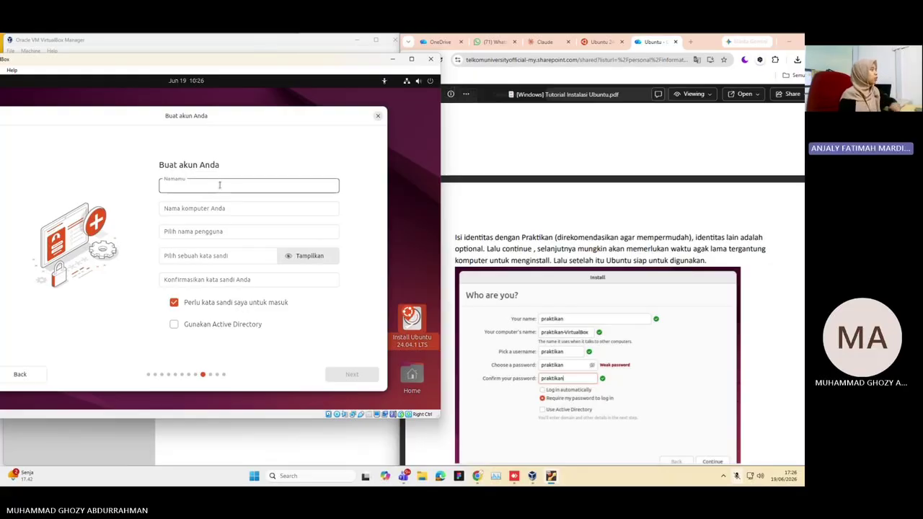
type("ANja")
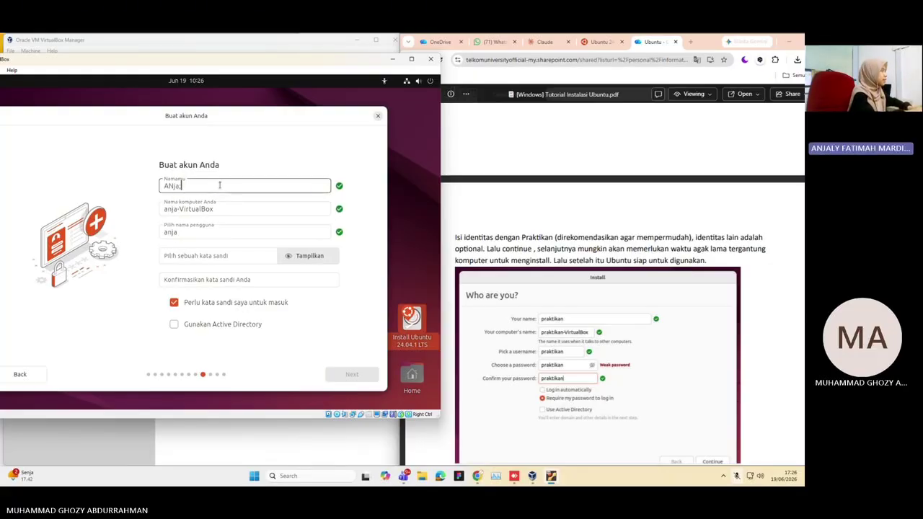
key("BackSpace")
key("BackSpace")
key("BackSpace")
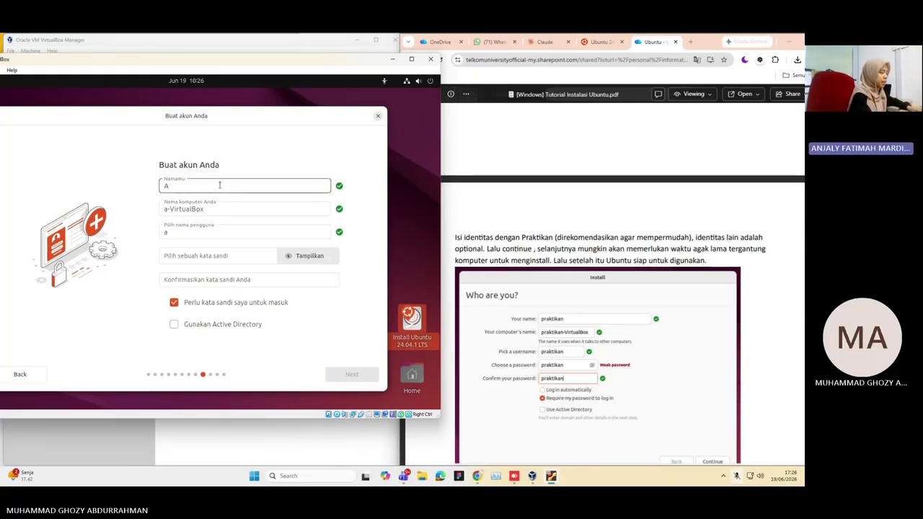
type("njaly")
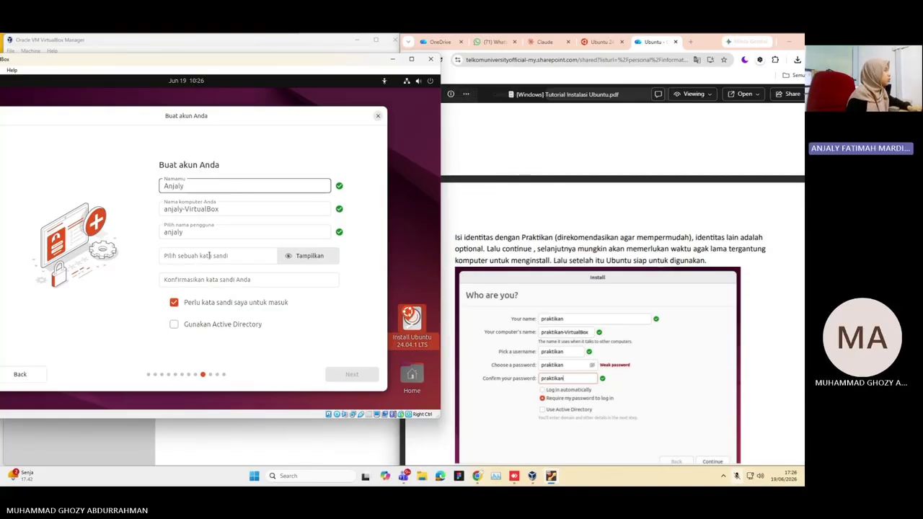
left_click(210, 256)
type("a")
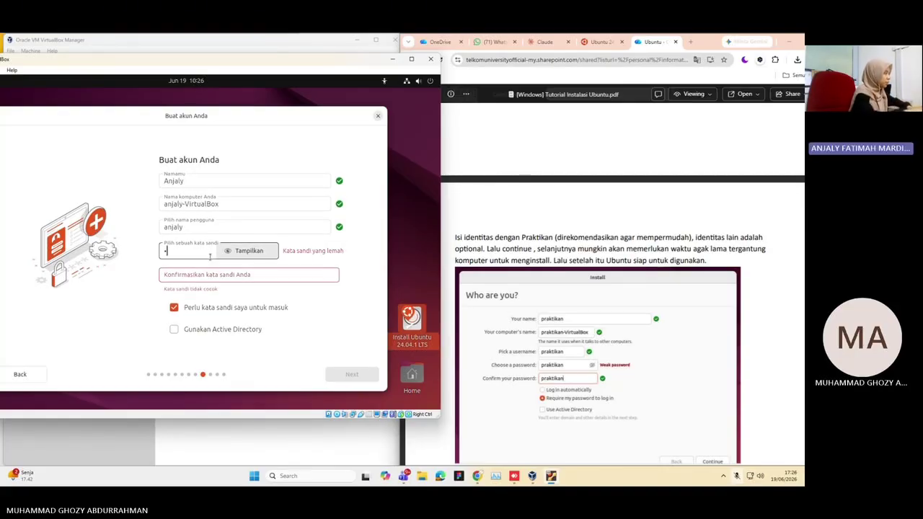
type("••••••••••")
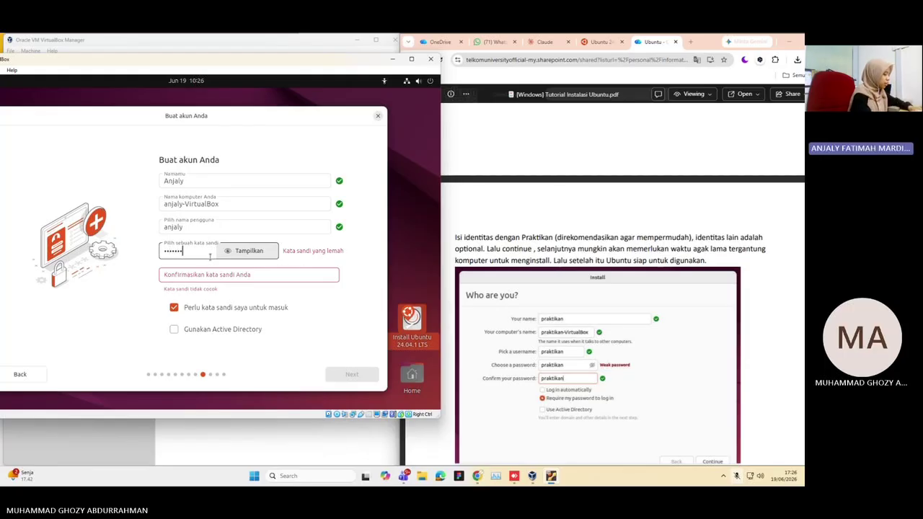
Re-enter the password confirmation correctly after checking the chosen password
left_click(214, 271)
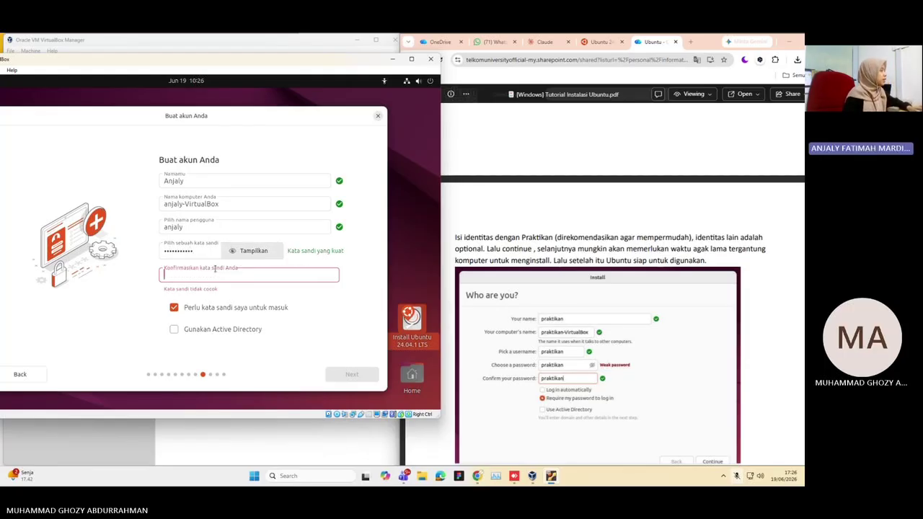
type("a")
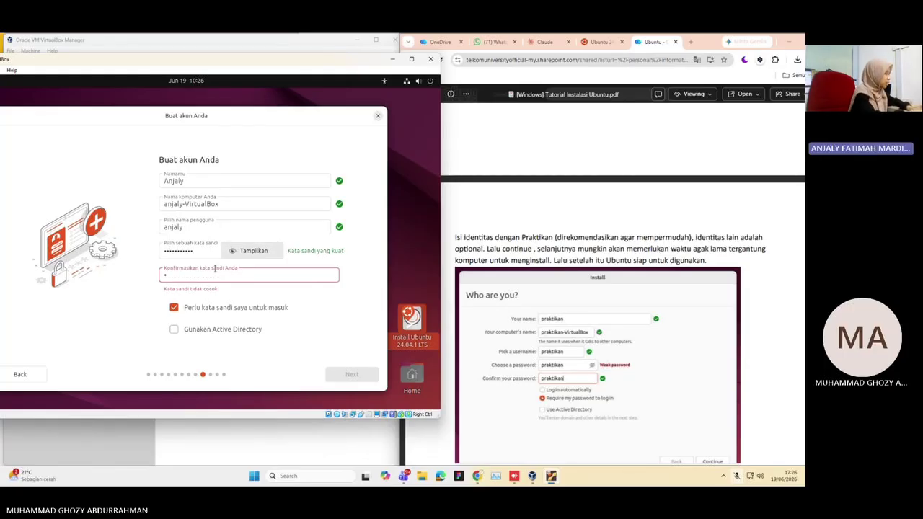
type("nja")
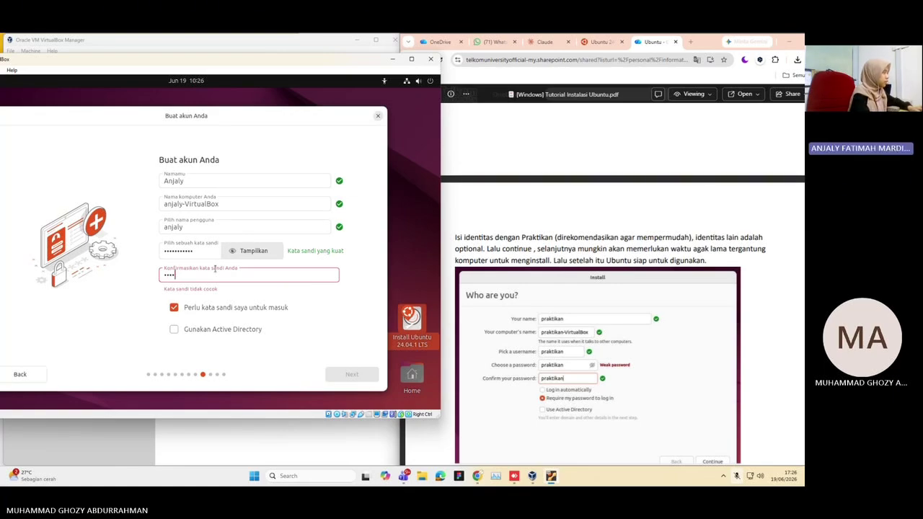
key("BackSpace")
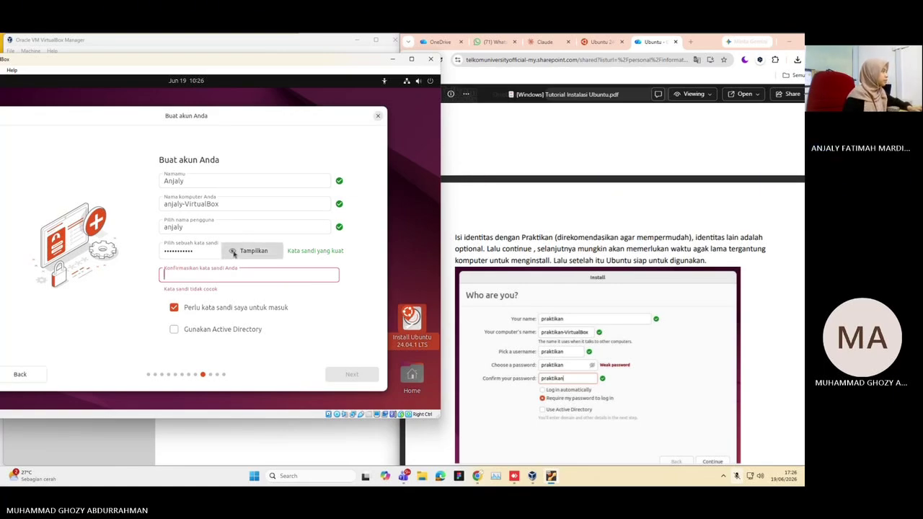
left_click(233, 252)
left_click(233, 252)
left_click(216, 268)
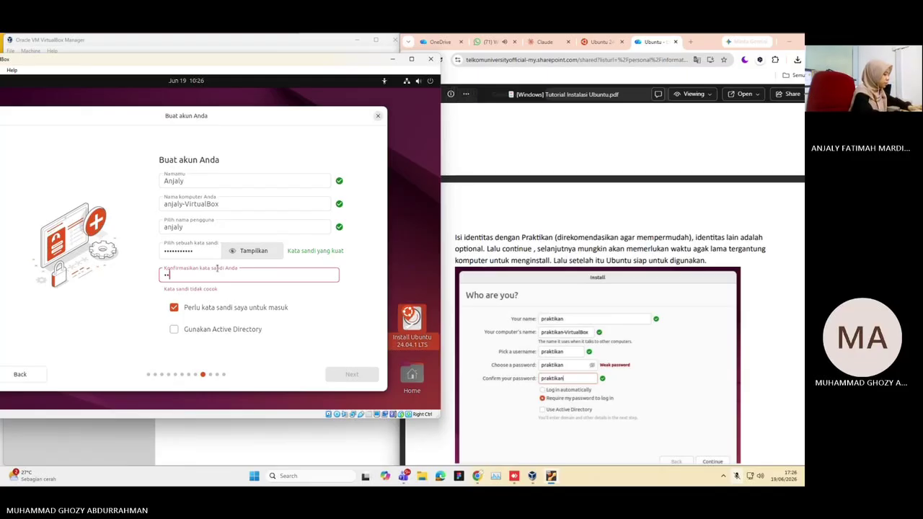
type("••••••••••")
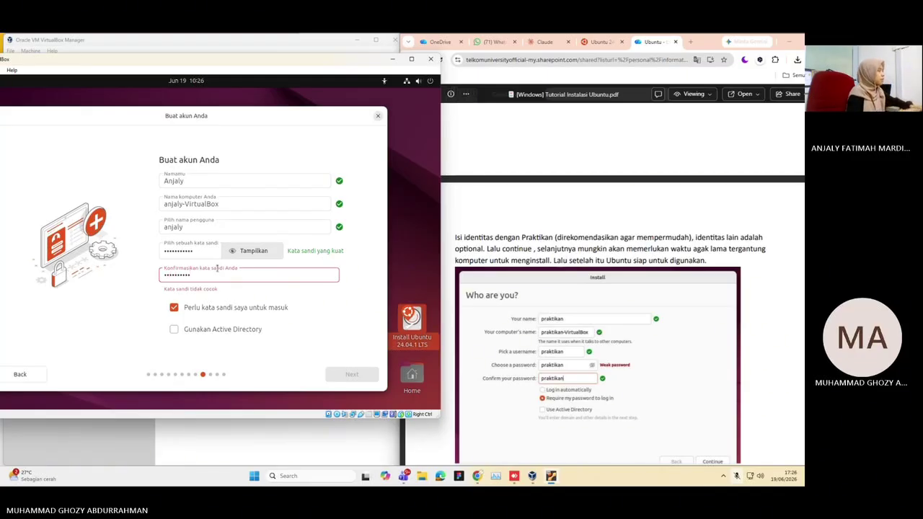
type("•")
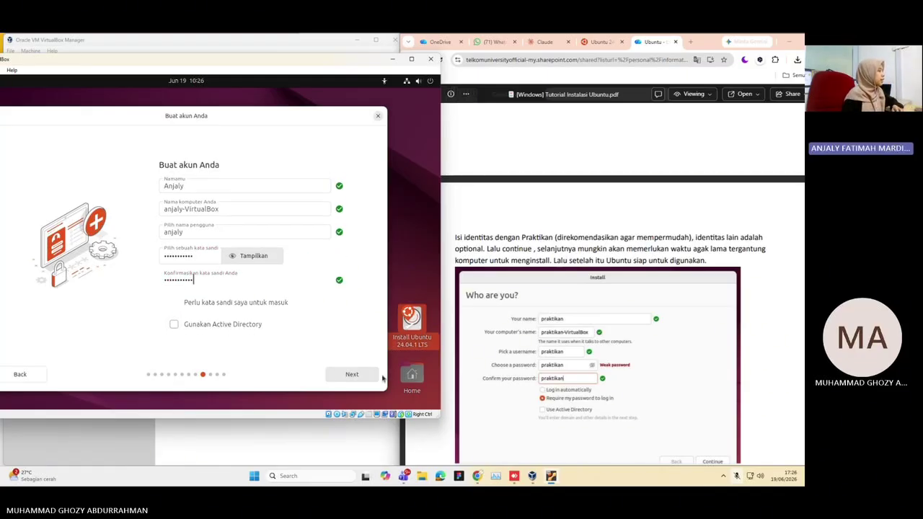
Keep the Asia/Jakarta time zone and start installing Ubuntu
left_click(367, 374)
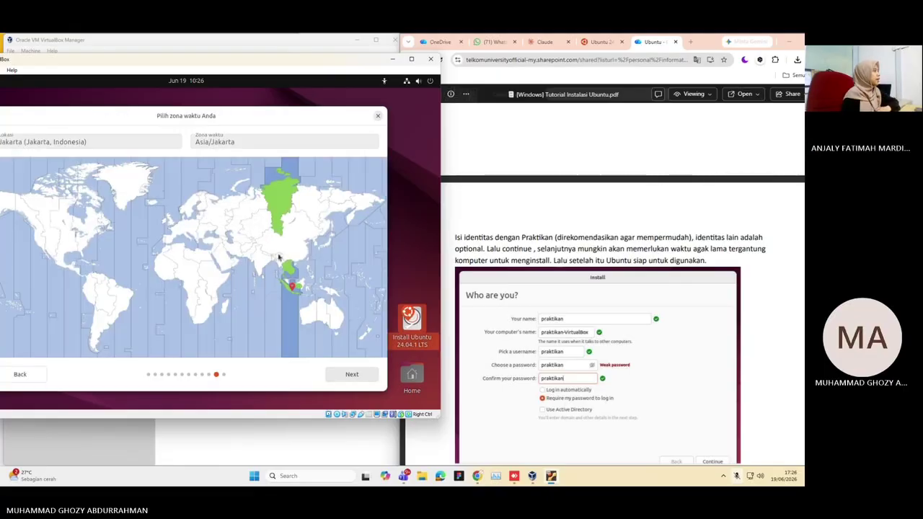
left_click(346, 374)
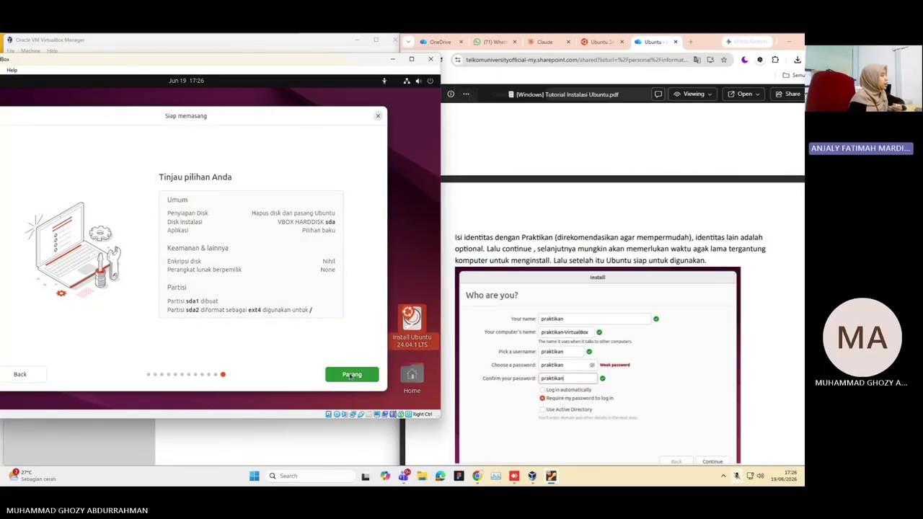
left_click(351, 376)
Log in to the installed Ubuntu with the user account's password
scroll(502, 302, "down", 3)
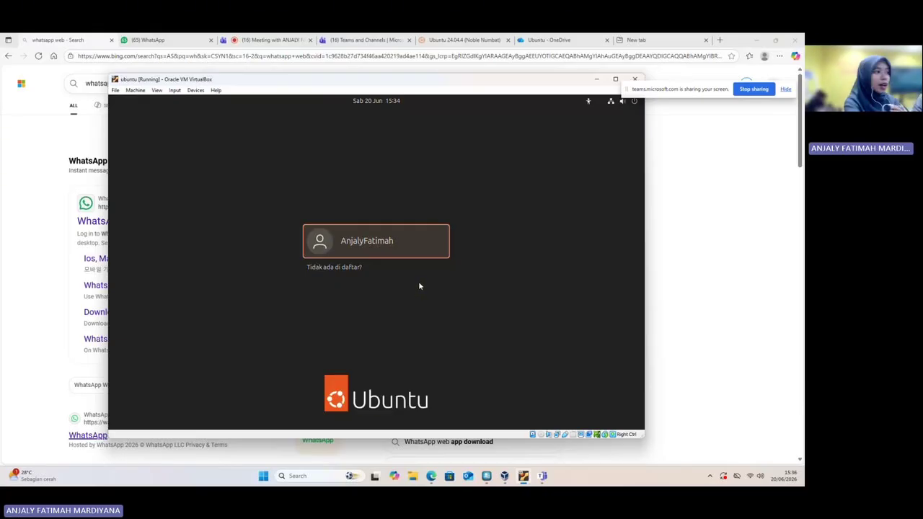
left_click(392, 249)
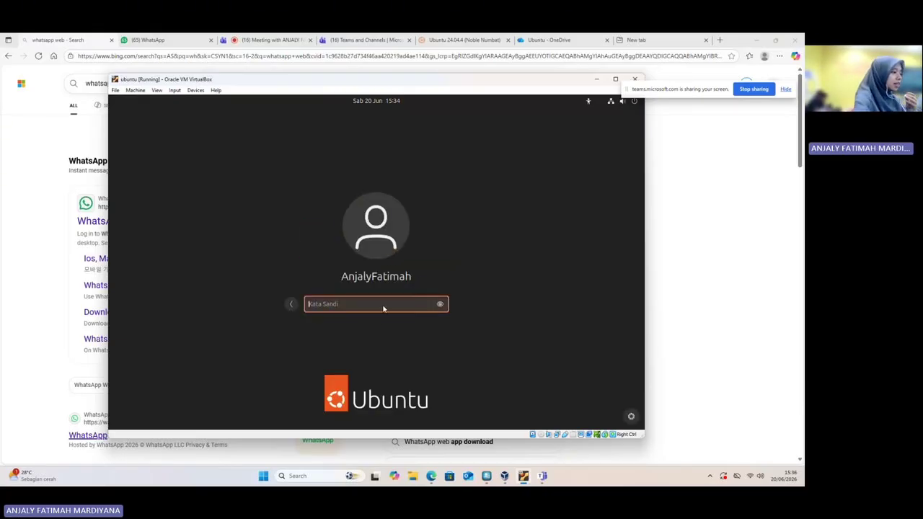
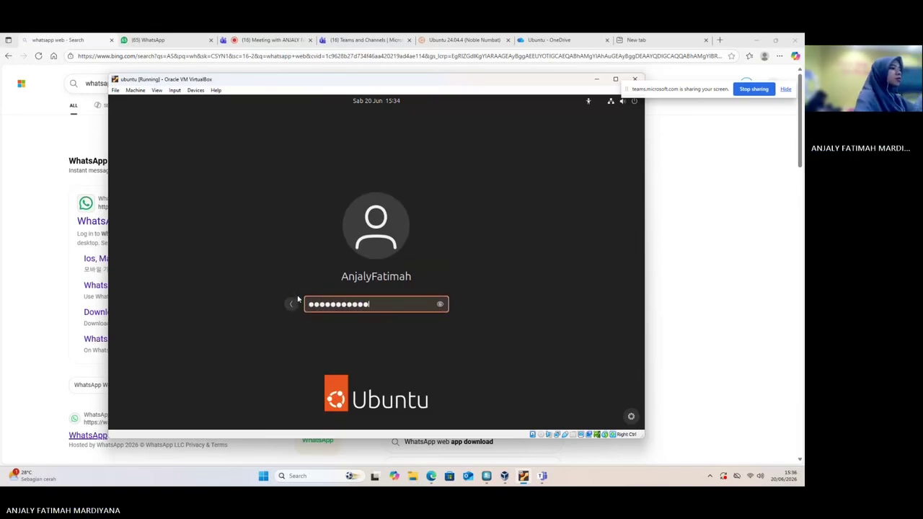
key("Return")
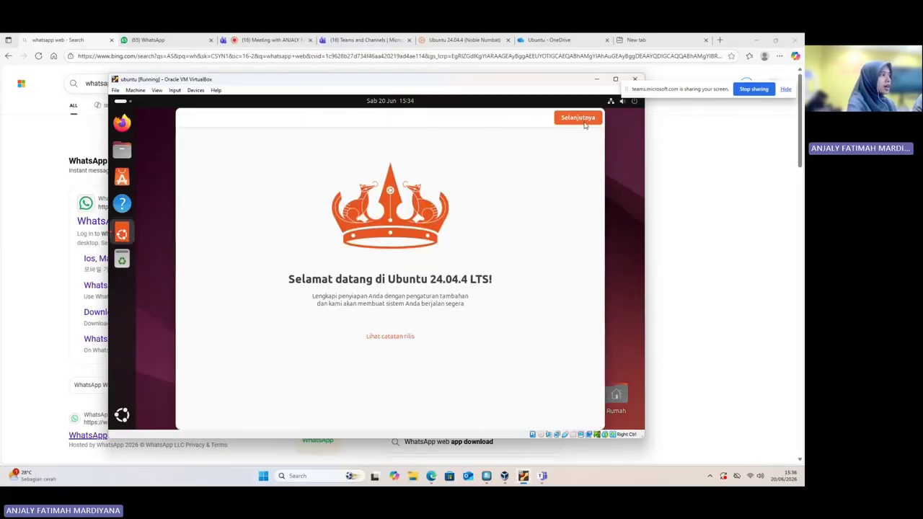
Continue past the welcome page, skip Ubuntu Pro, and keep the data-sharing choice
left_click(584, 118)
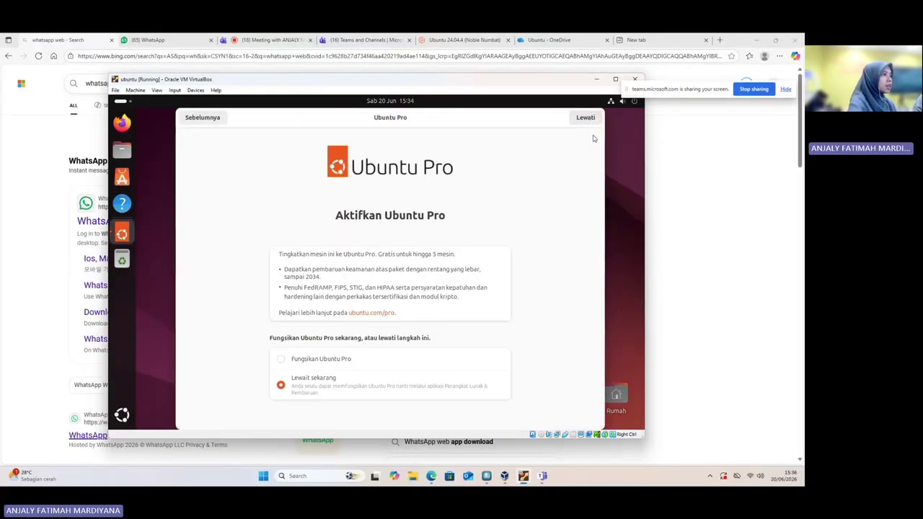
left_click(590, 119)
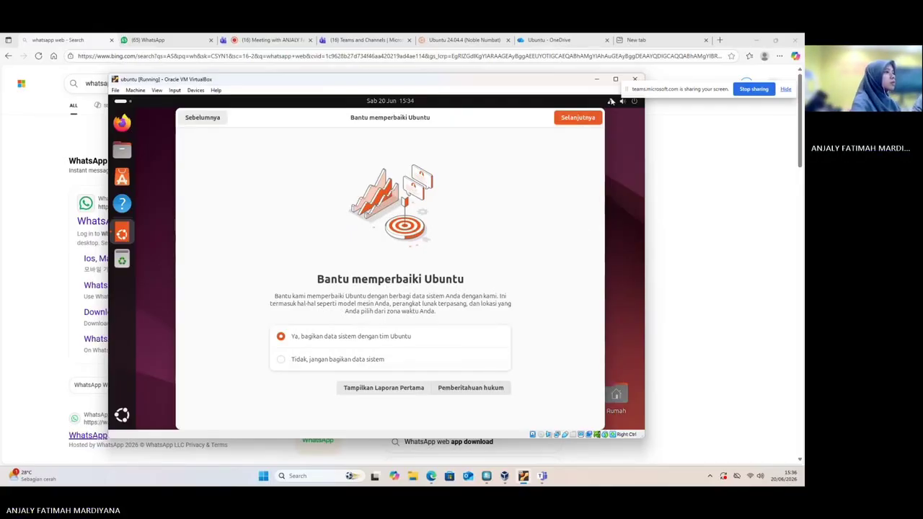
left_click(579, 118)
Finish the welcome setup, open Files at home, and launch Terminal from the app grid
left_click(586, 119)
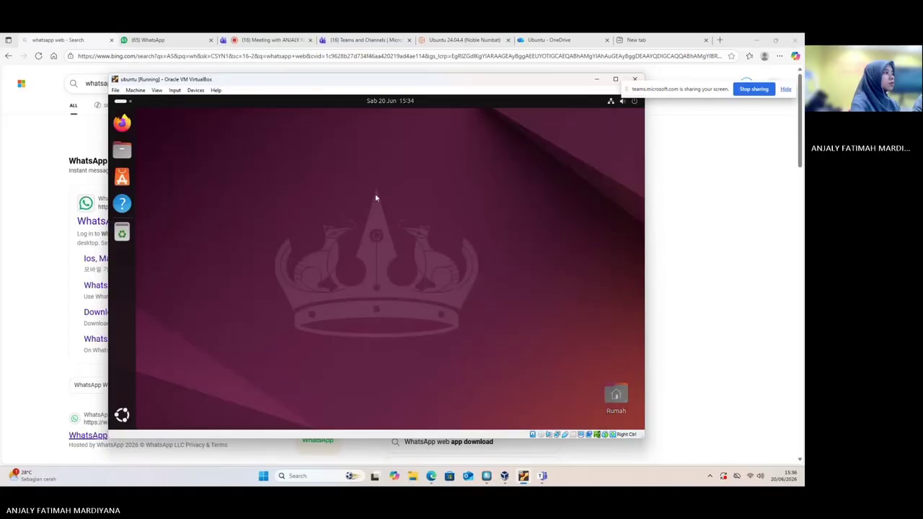
left_click(121, 148)
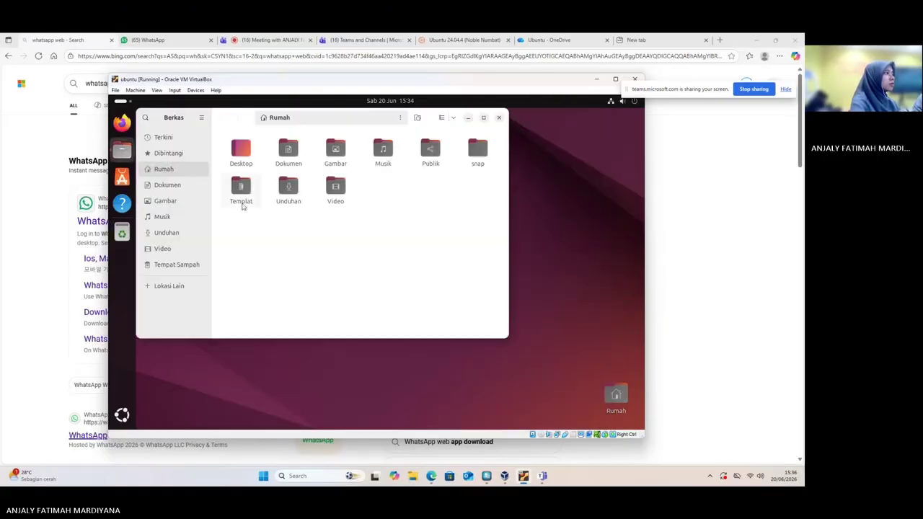
left_click(121, 415)
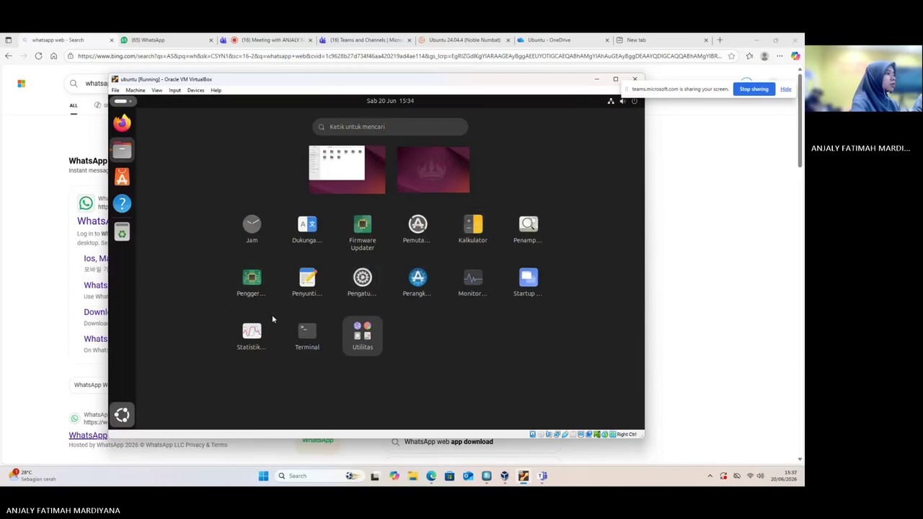
left_click(306, 333)
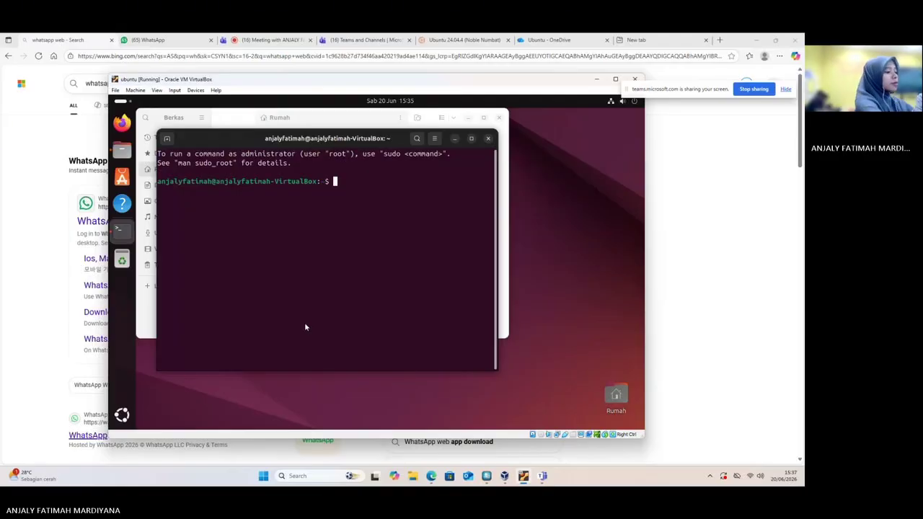
Run ls, start typing lsb_rele, then close the terminal window
type("lsb")
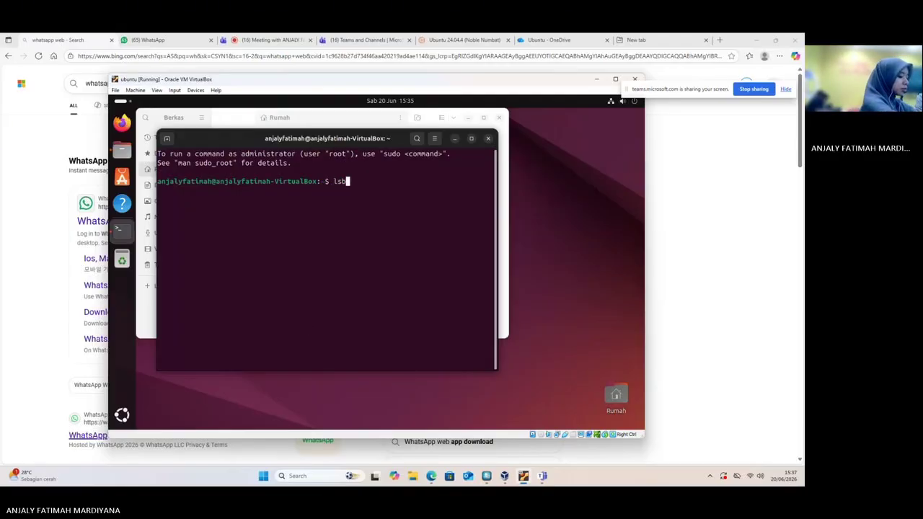
key("Return")
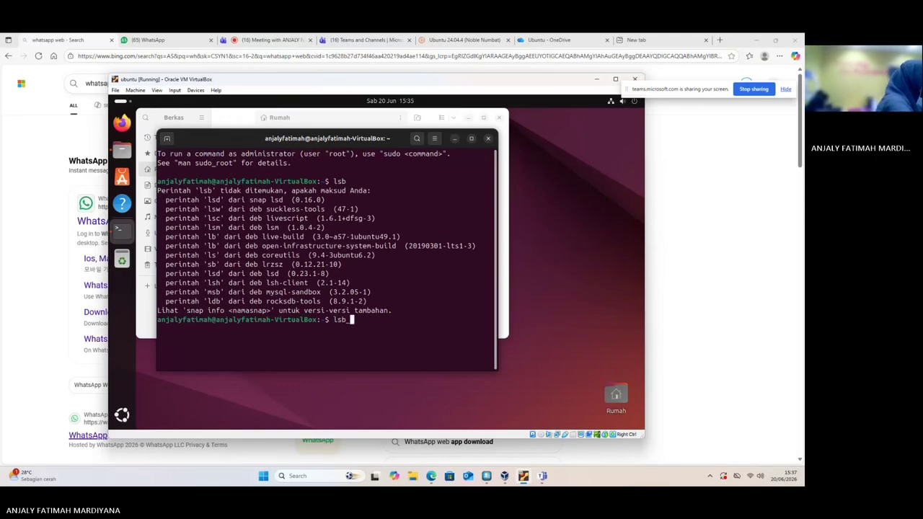
type("lsb_release")
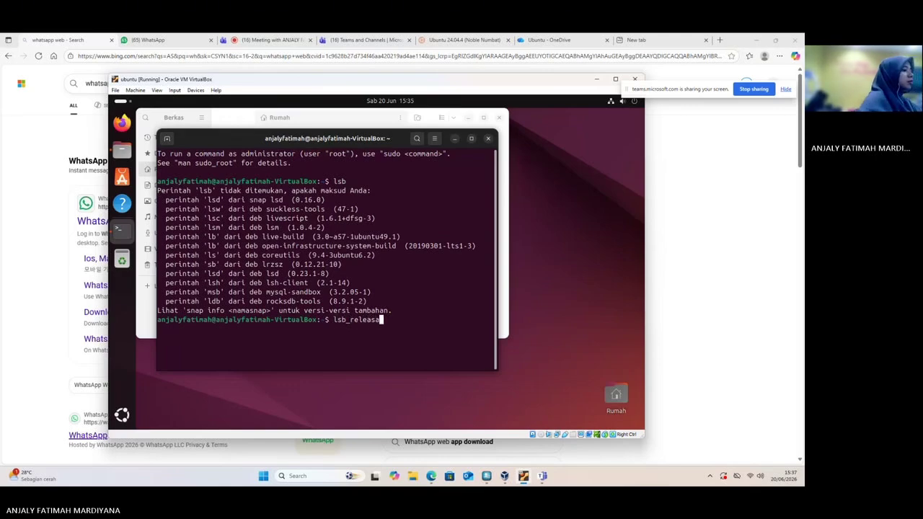
right_click(293, 342)
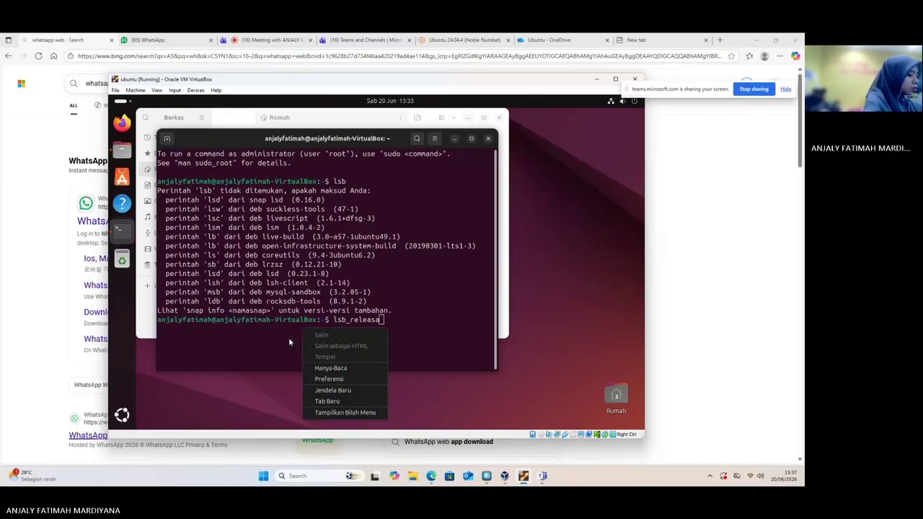
left_click(289, 342)
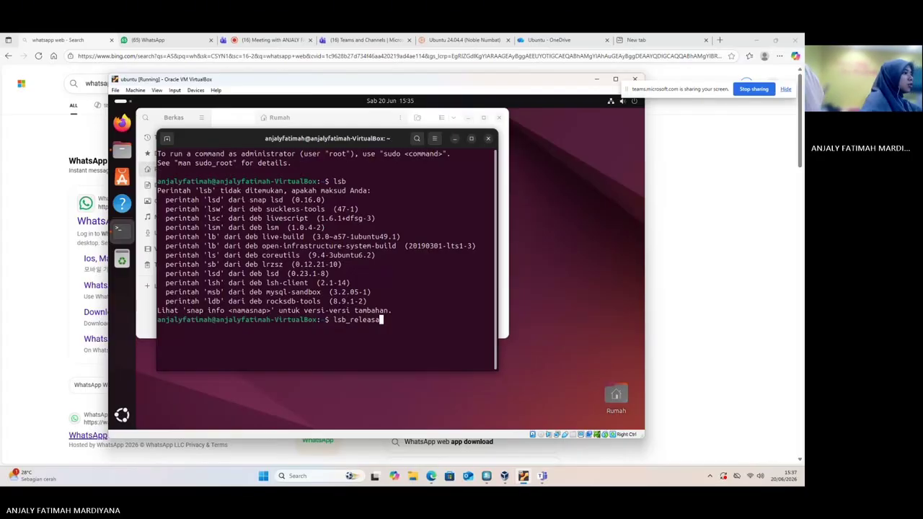
triple_click(393, 321)
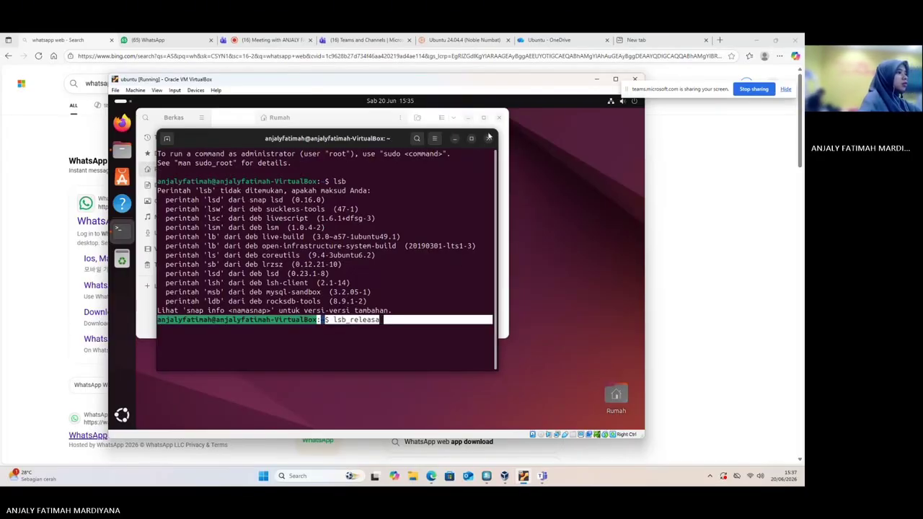
left_click(488, 139)
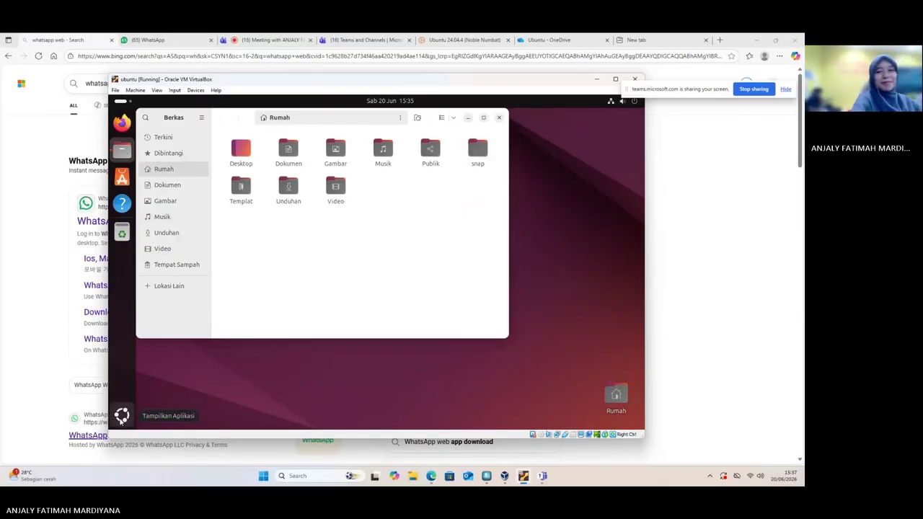
Launch a new Terminal from the app grid and dismiss the widgets board
left_click(121, 416)
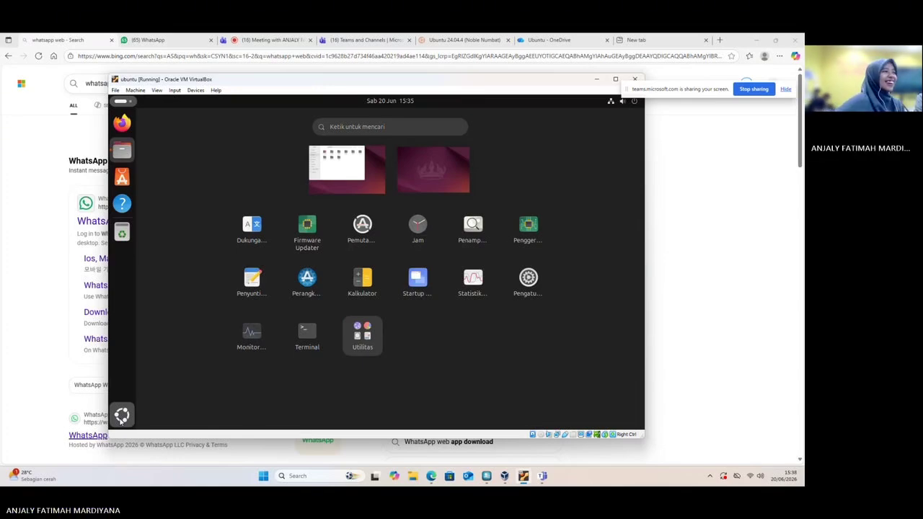
left_click(305, 336)
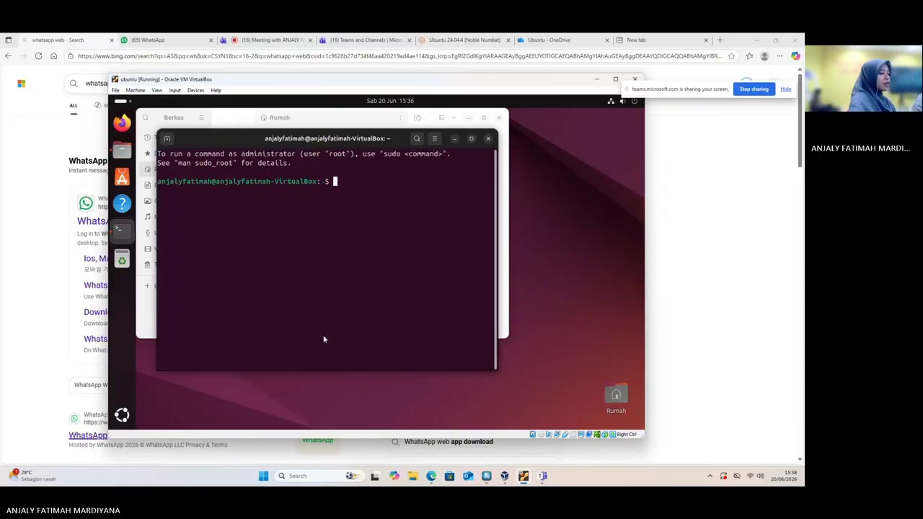
mouse_move(29, 476)
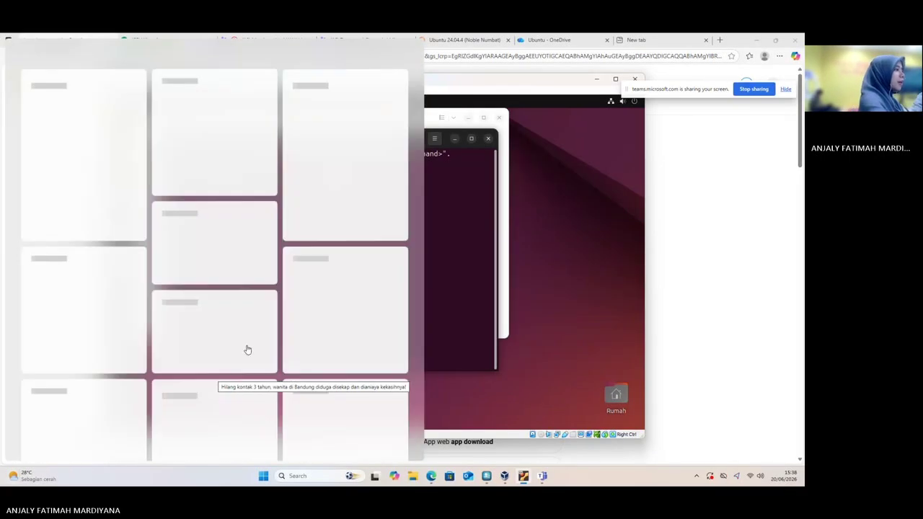
left_click(467, 230)
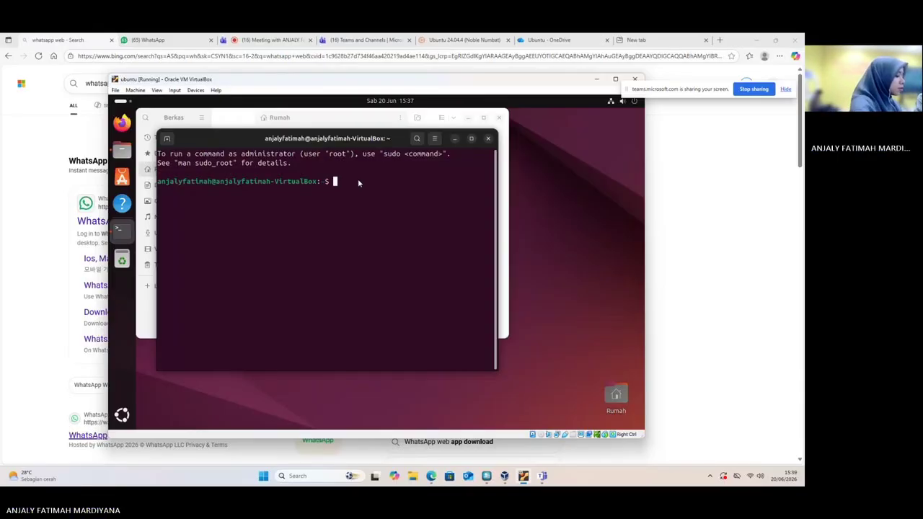
Show the guest's release, kernel, uptime, disk and memory with lsb_release -a, uname -a, uptime, df -h, free -h
type("b_")
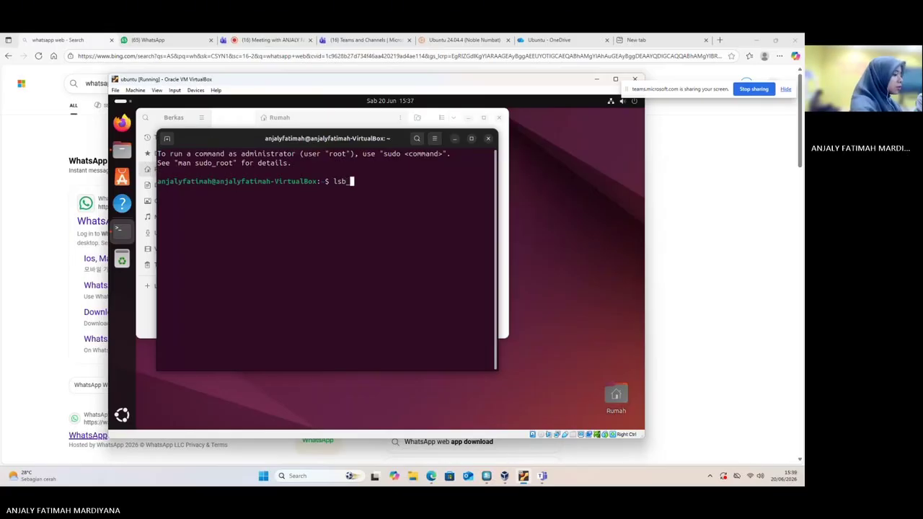
type("release -a")
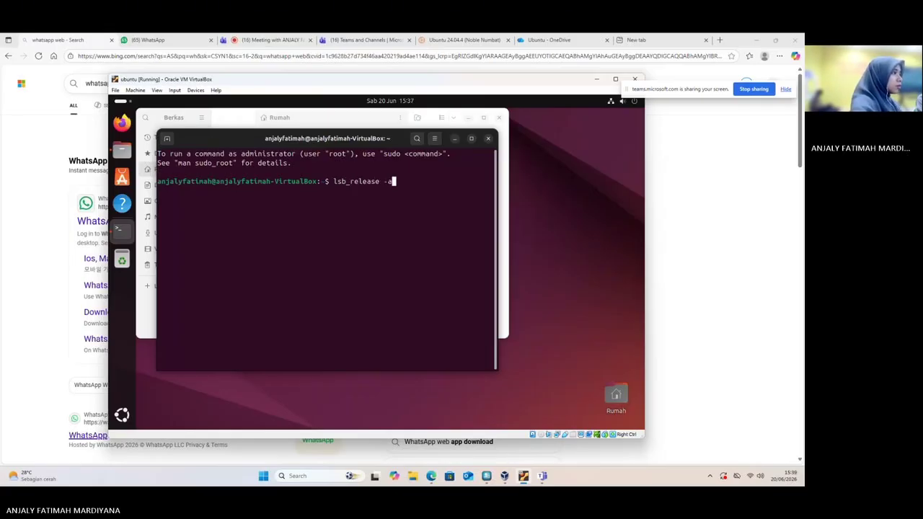
key("Return")
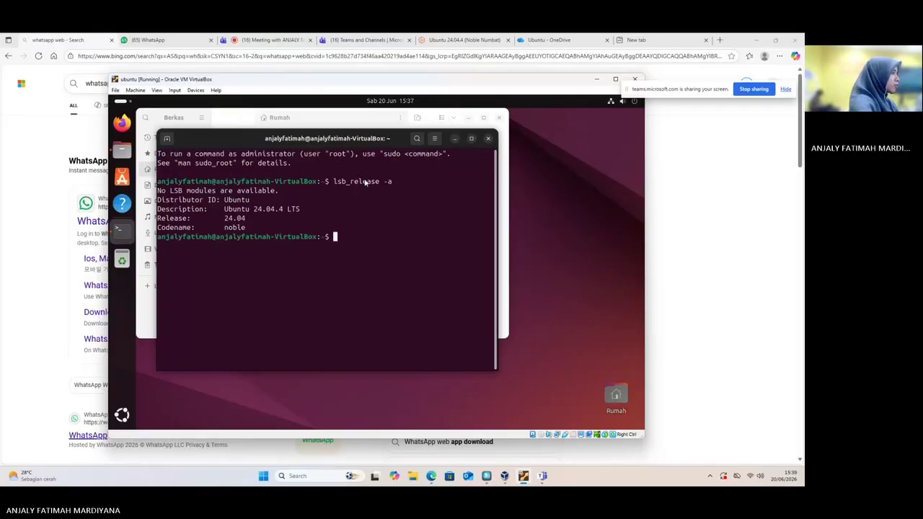
type("unam")
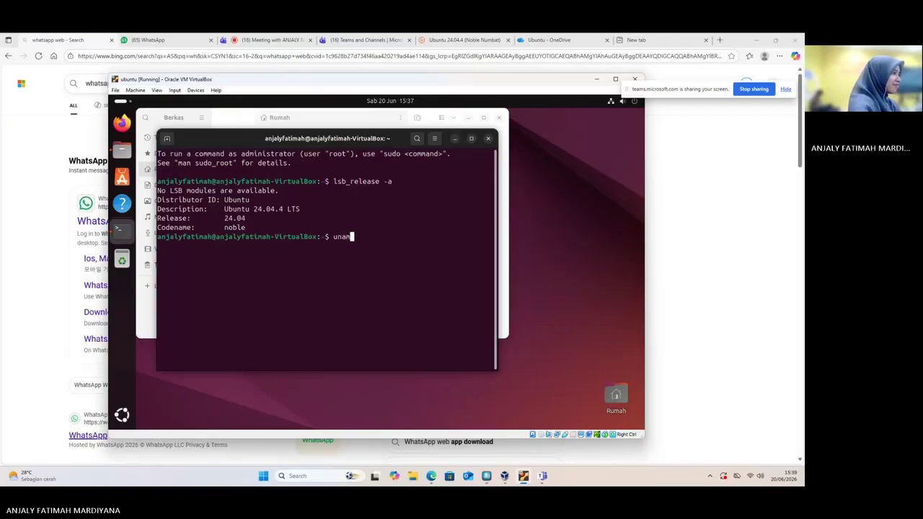
type("e -a")
key("Return")
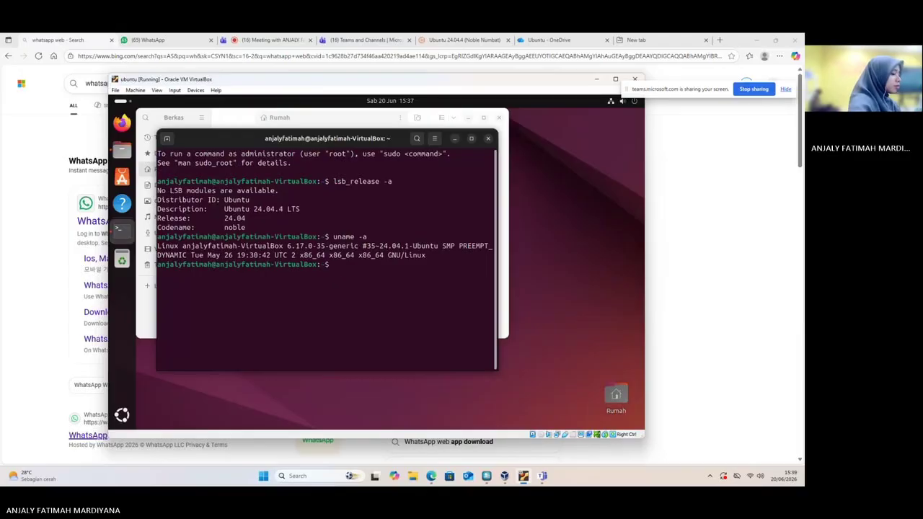
type("upti")
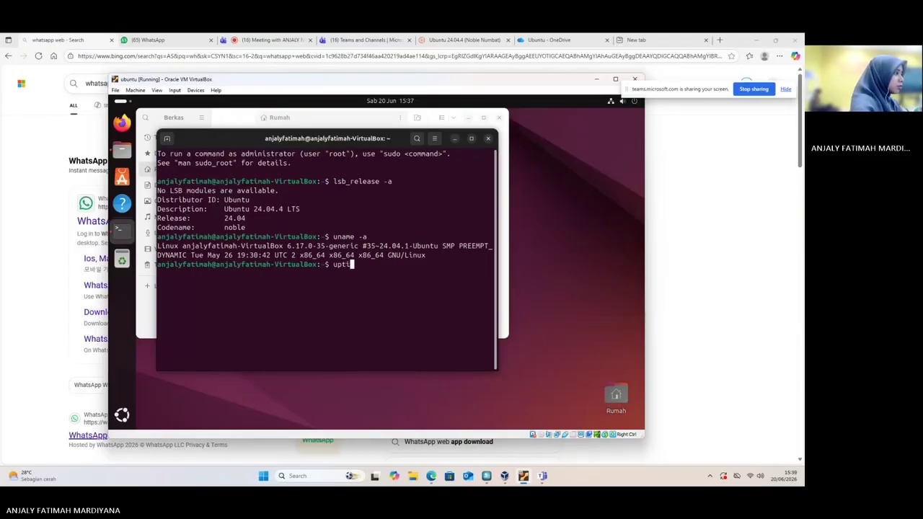
type("me")
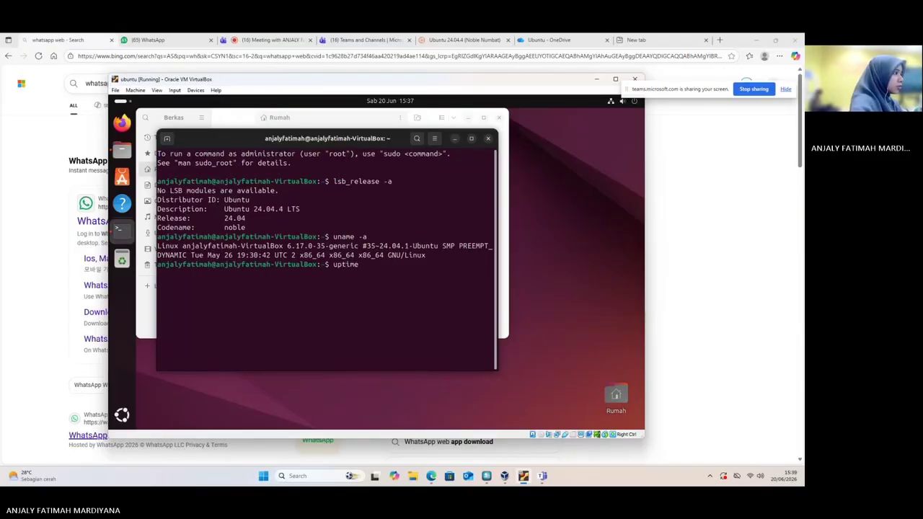
key("Return")
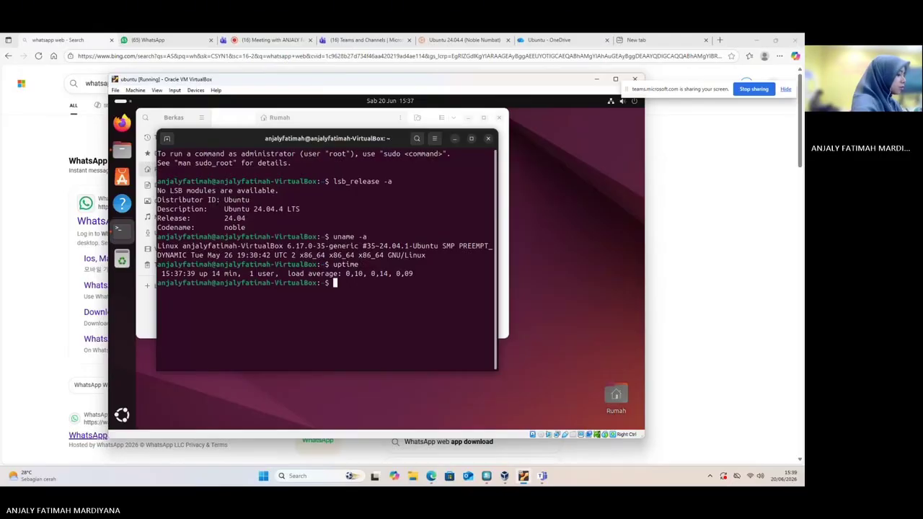
type("df -h")
key("Return")
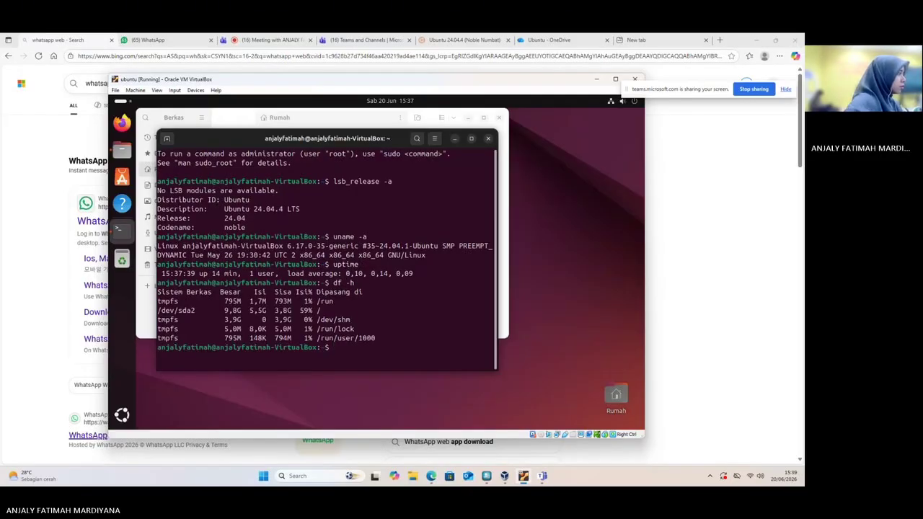
type("fr")
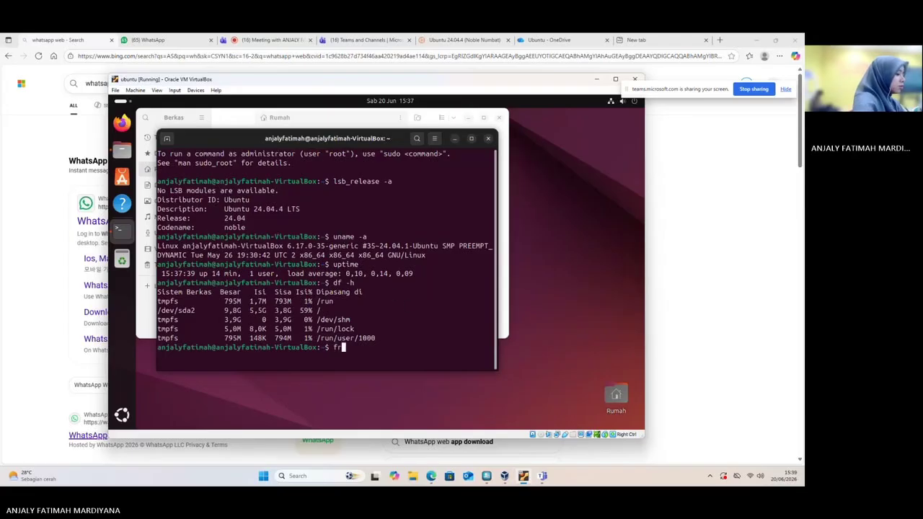
type("ee -h")
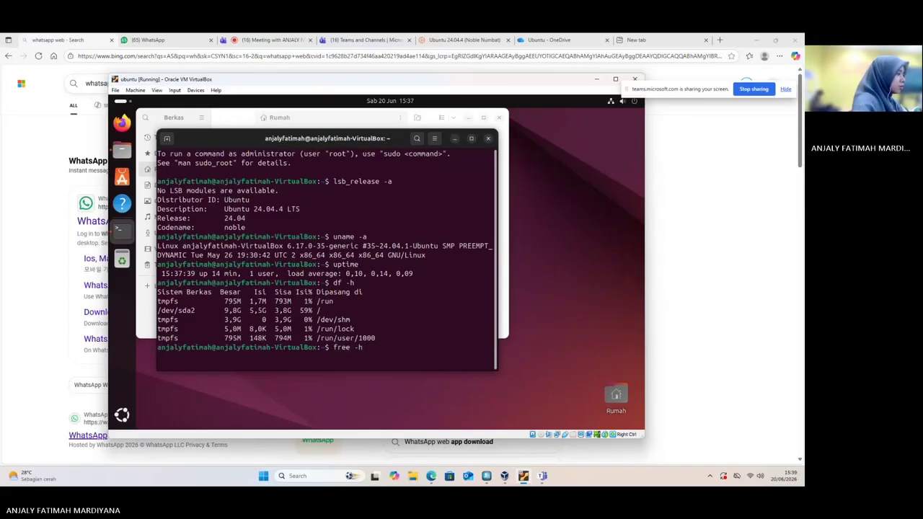
key("Return")
Refresh the package lists with sudo apt update, entering the admin password
type("s")
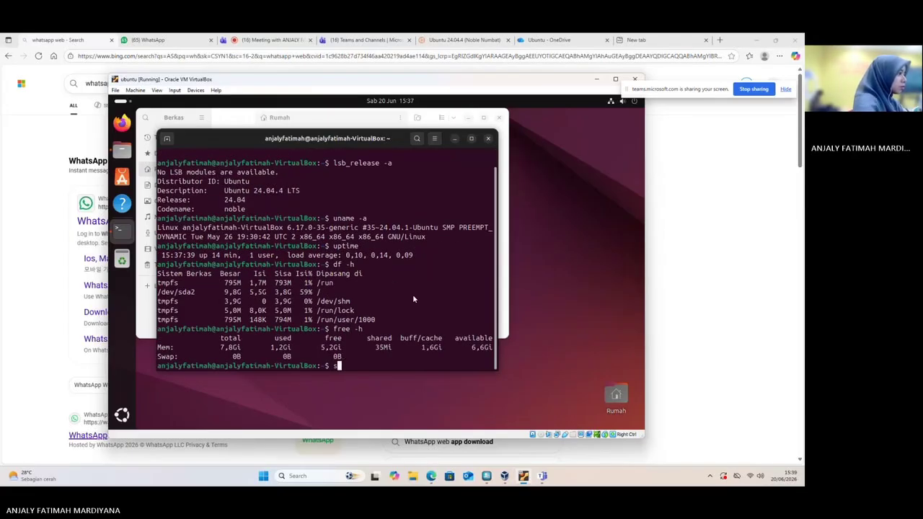
type("udo")
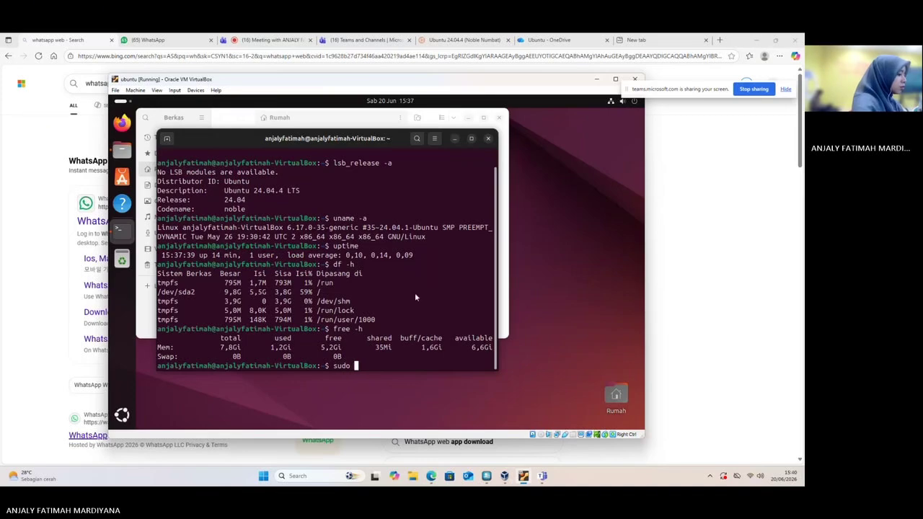
type(" apt u")
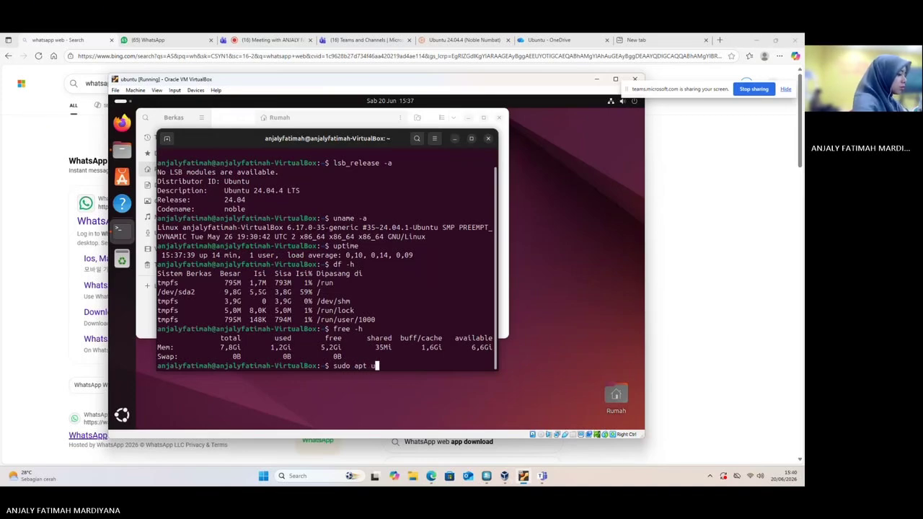
type("pdate")
key("Return")
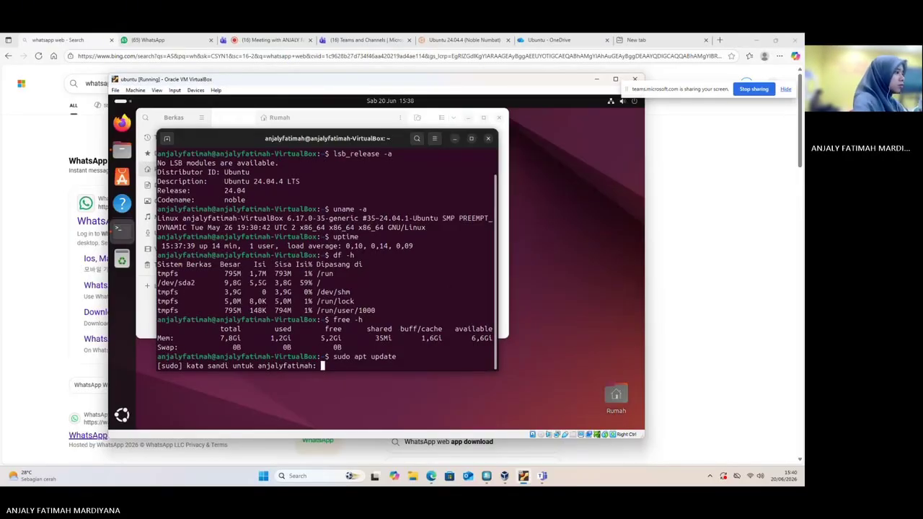
key("Return")
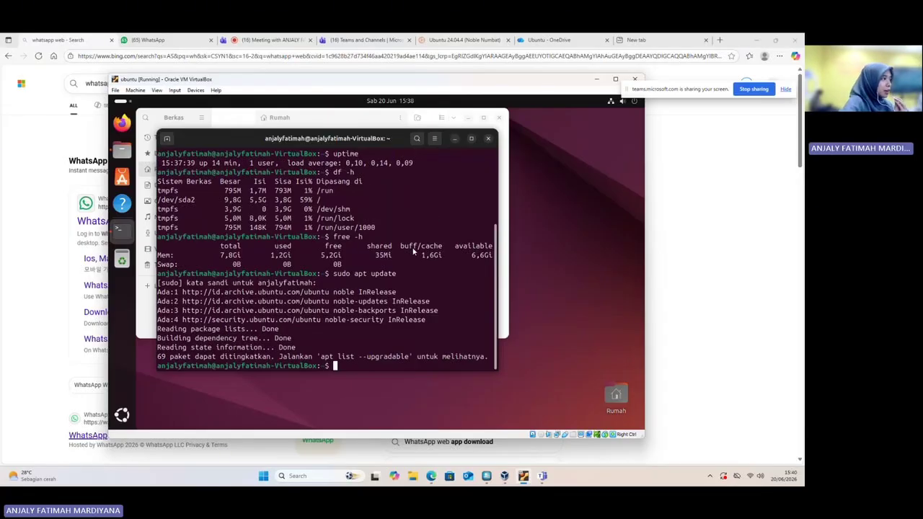
scroll(418, 243, "up", 2)
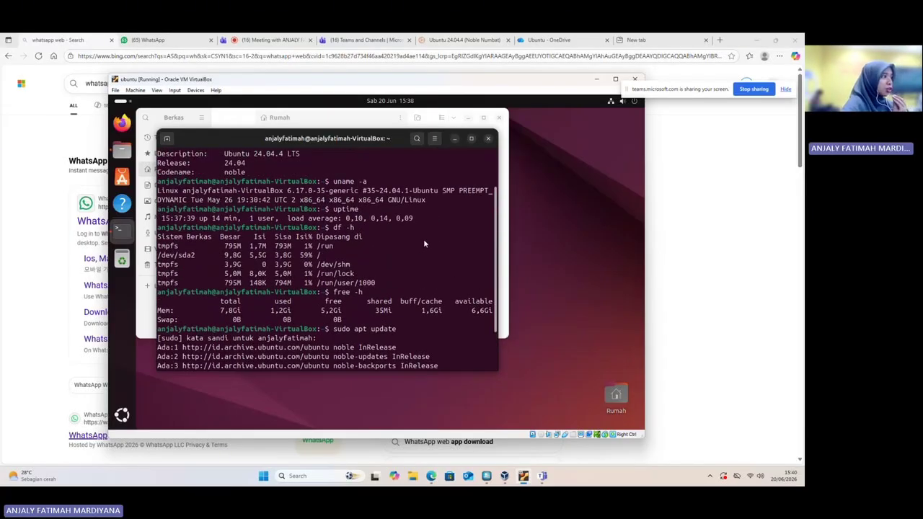
scroll(423, 249, "down", 2)
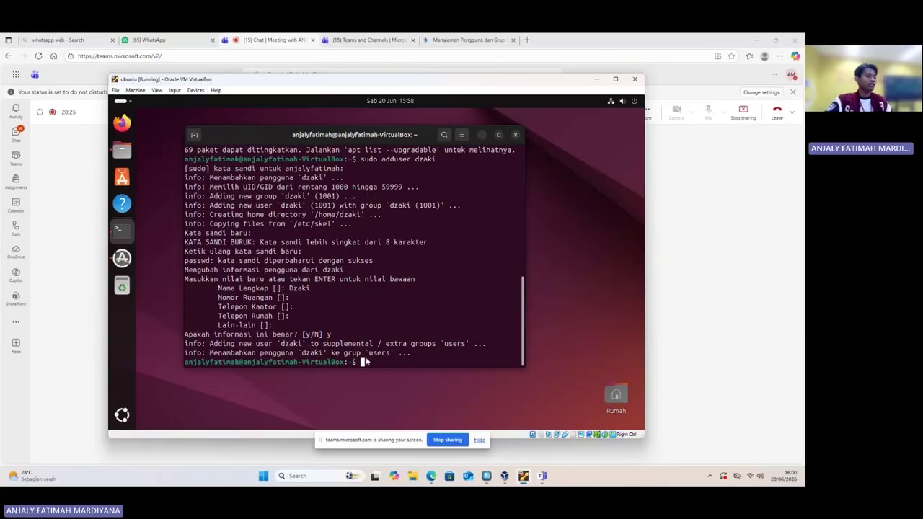
Confirm that dzaki's new account details are correct
scroll(375, 325, "up", 1)
key("Return")
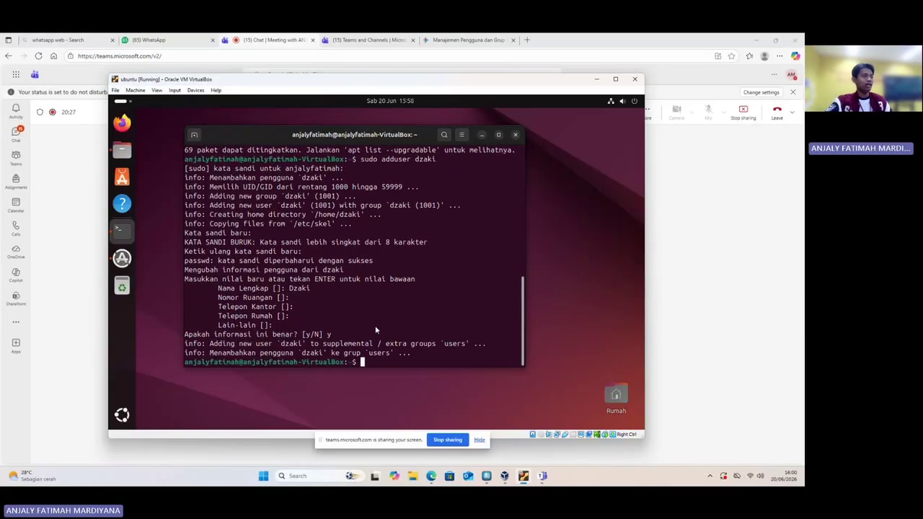
scroll(367, 346, "up", 2)
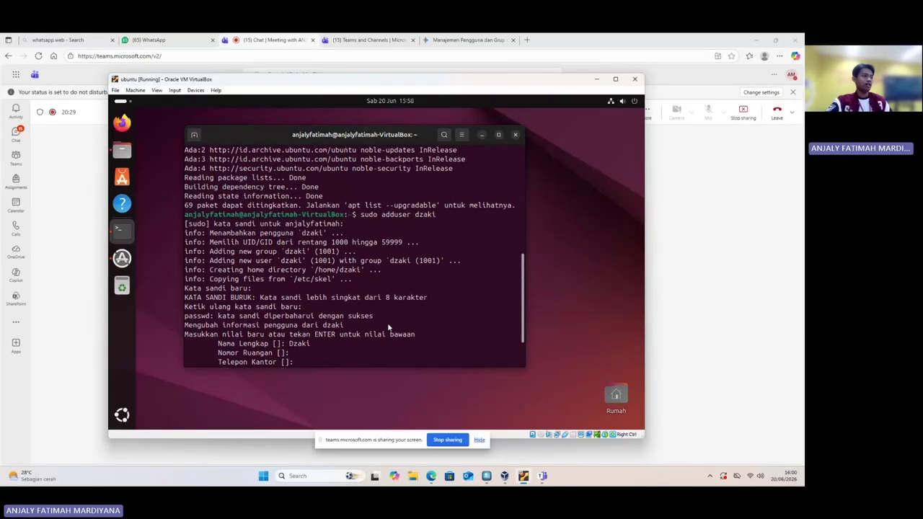
scroll(392, 320, "down", 2)
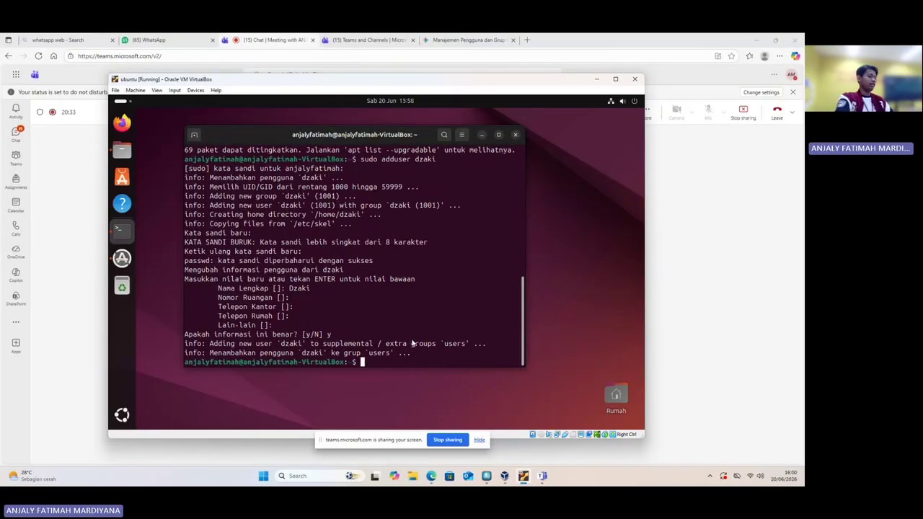
Create user raja with sudo adduser, setting a password and full name 'raja', and confirm with y
type("sud")
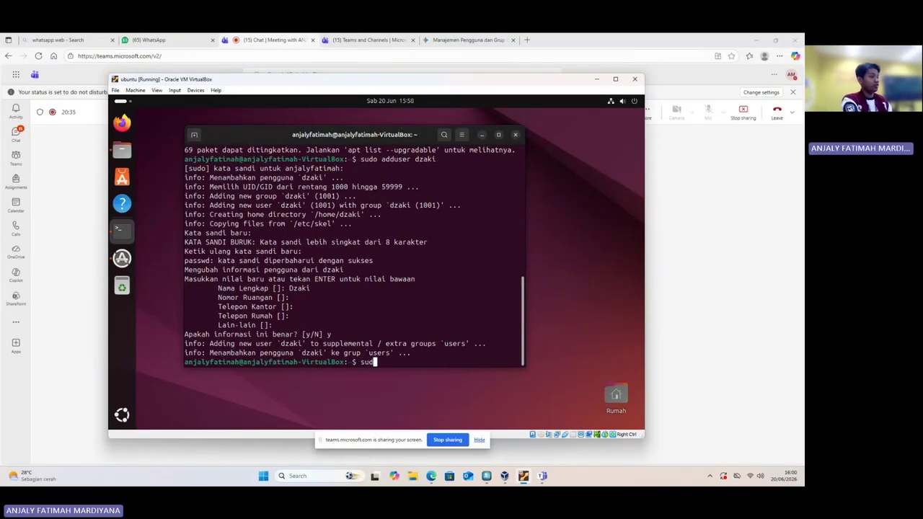
type("o a")
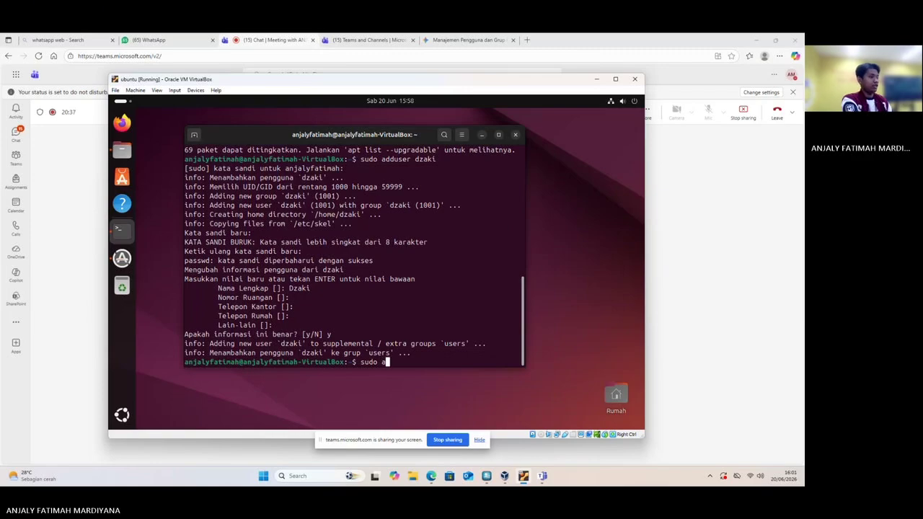
type("dduse")
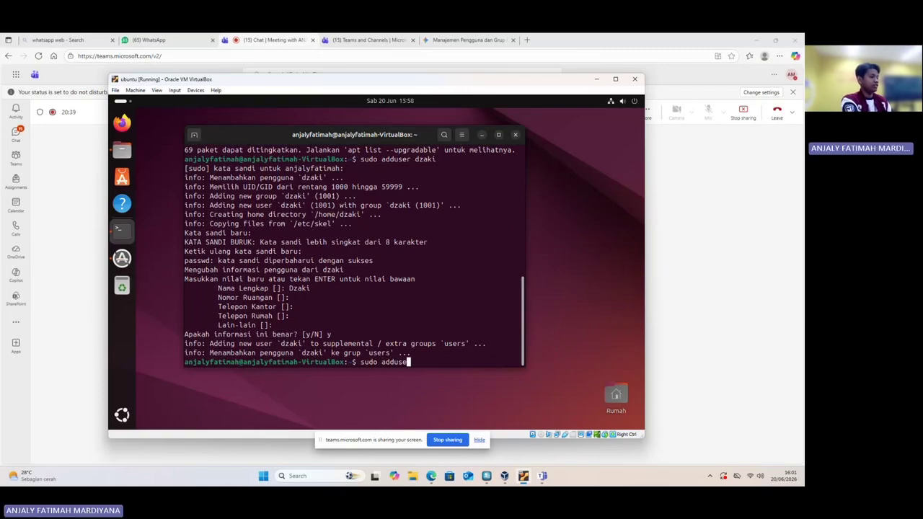
type("r")
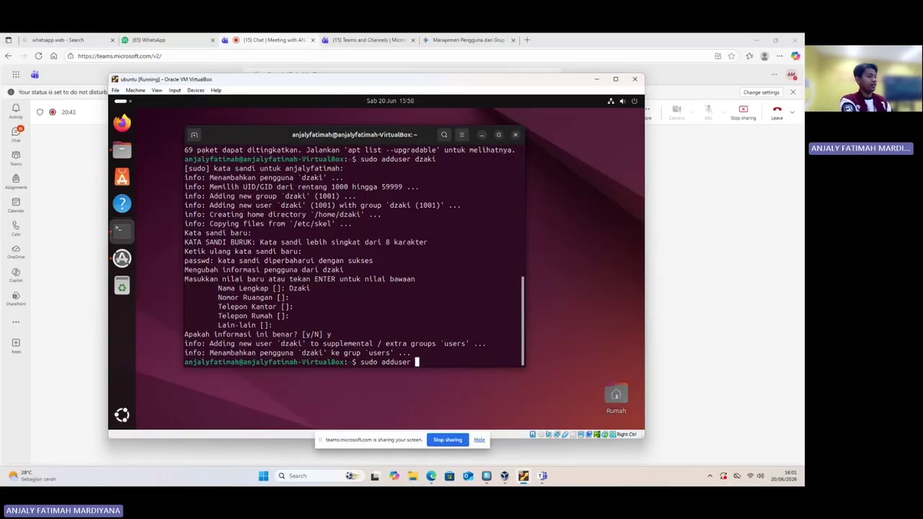
type(" raja")
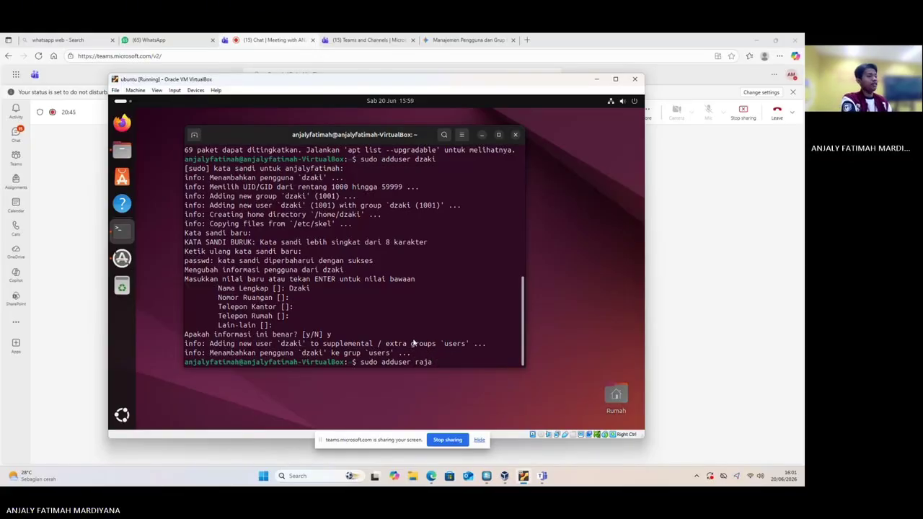
key("Return")
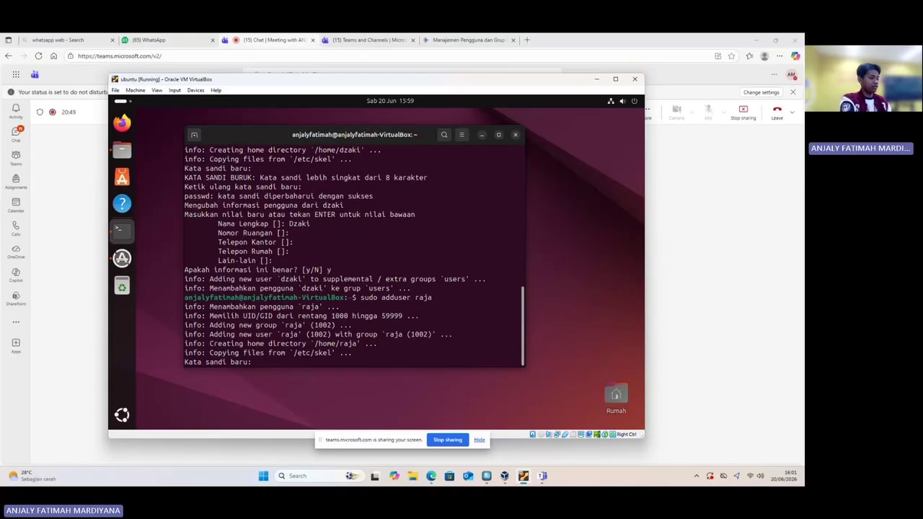
key("Return")
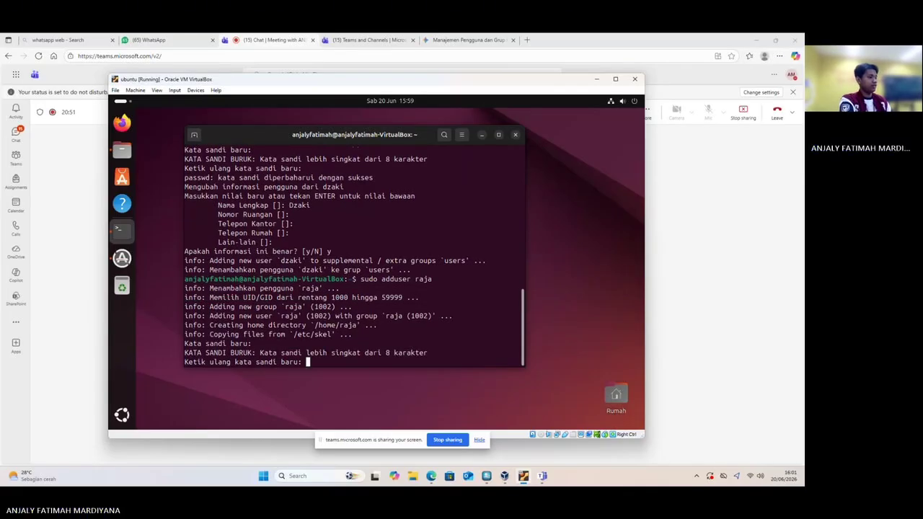
key("Return")
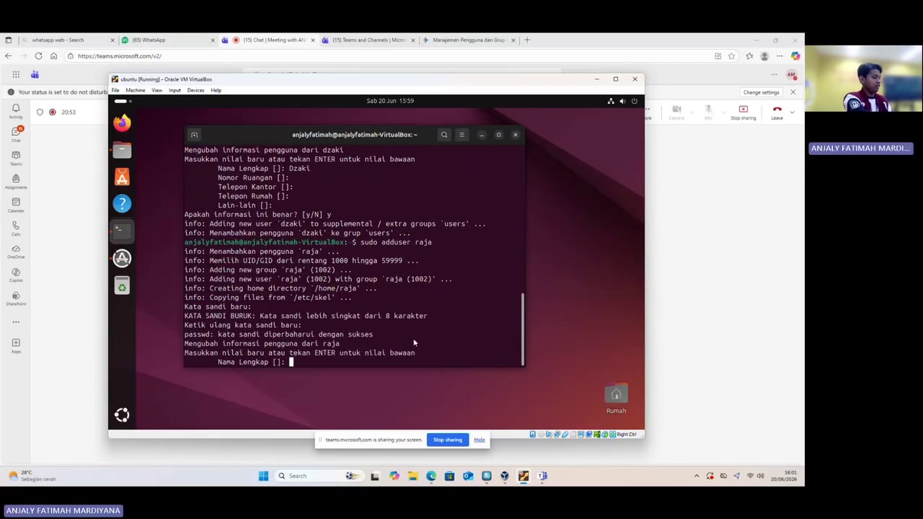
key("BackSpace")
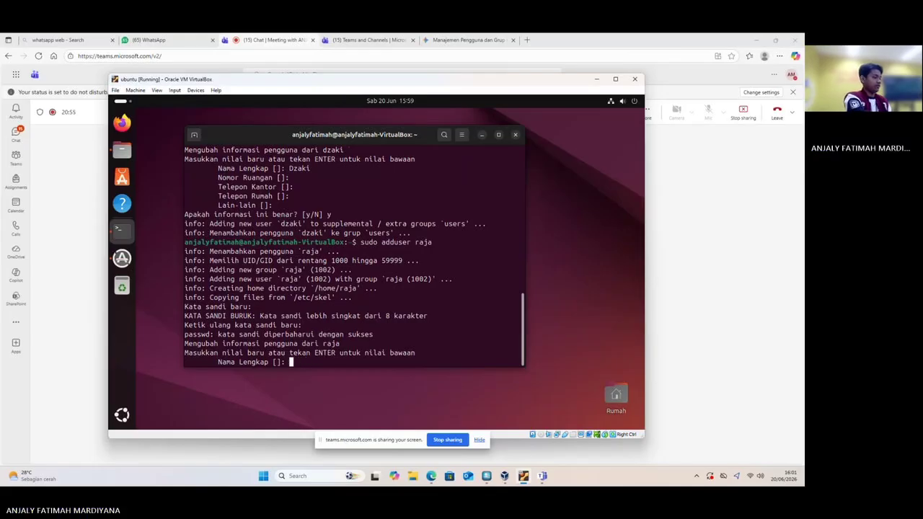
type("raja")
key("Return")
key("Return")
key("Return")
key("Return")
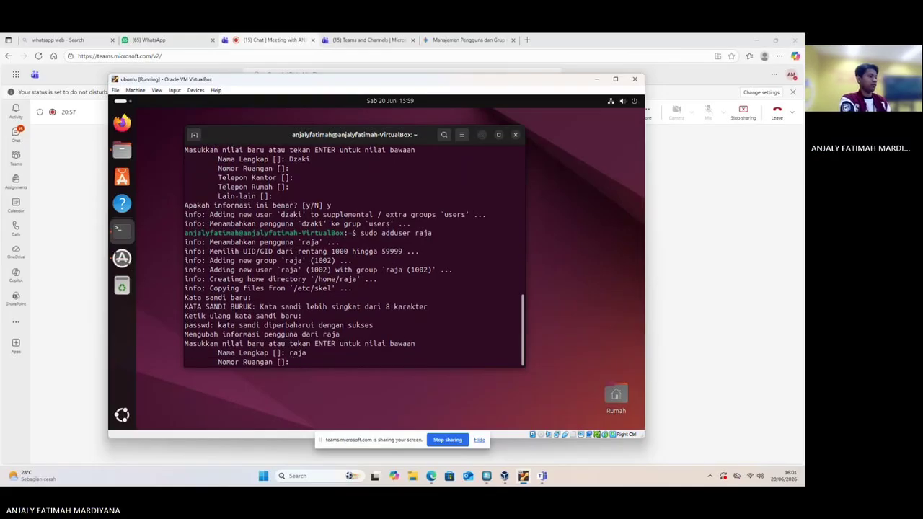
key("Return")
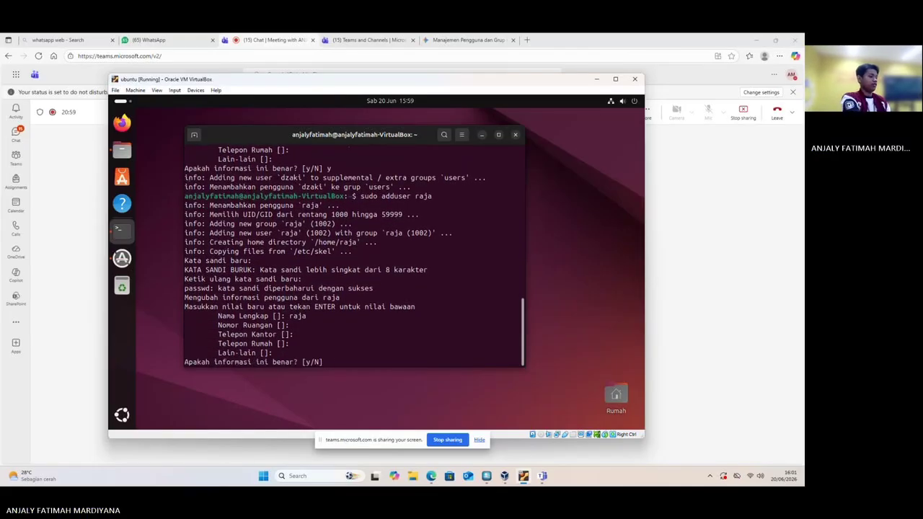
type("y")
key("Return")
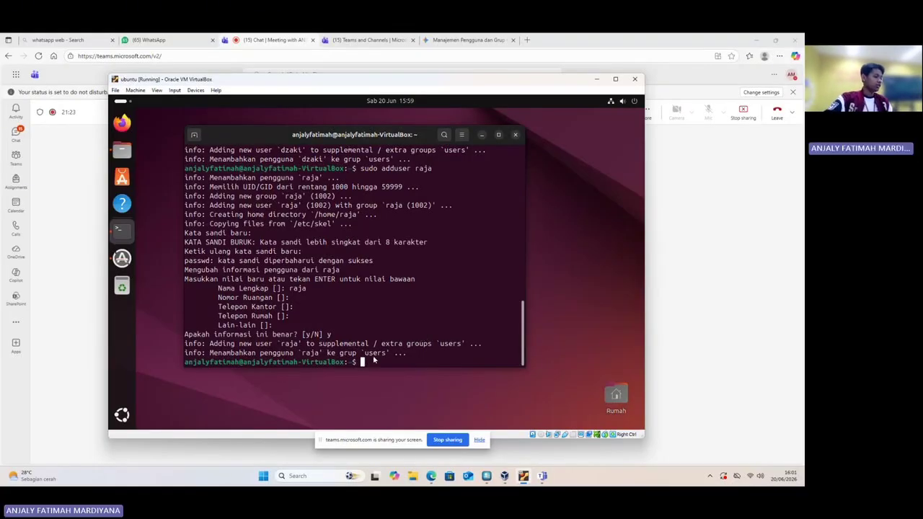
Run sudo groupadd sisop, fixing the mistyped 'goup add' first
type("sudo")
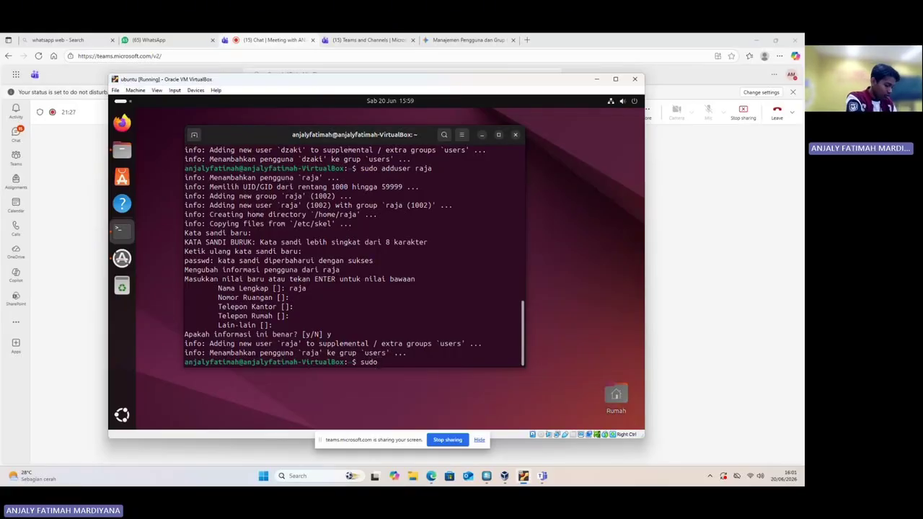
type(" go")
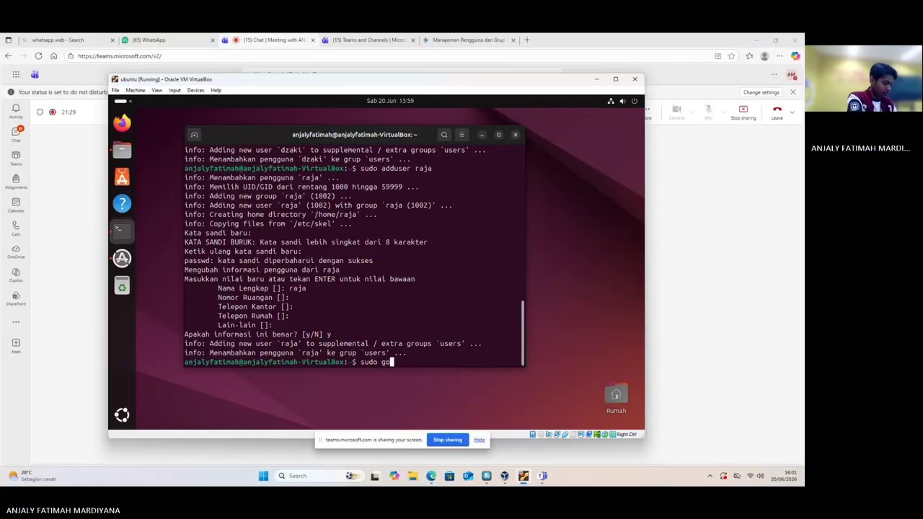
type("up add")
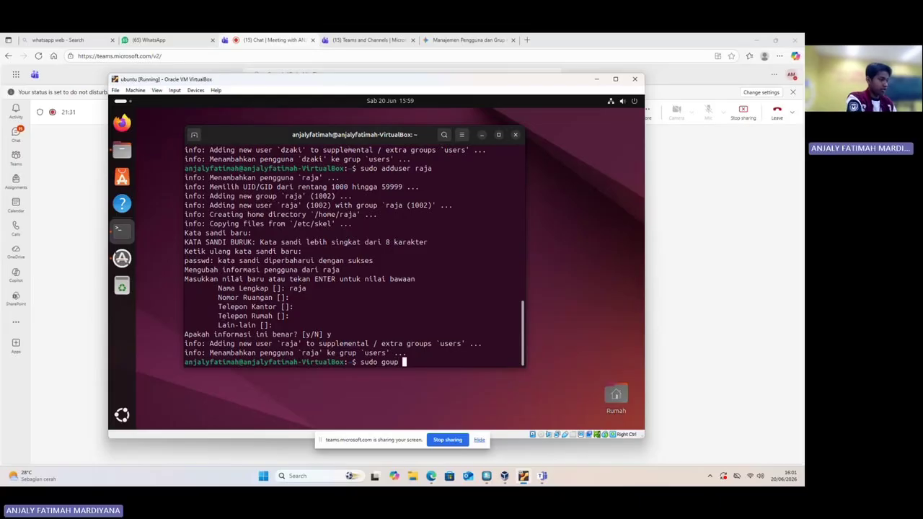
key("BackSpace")
key("BackSpace")
key("BackSpace")
key("BackSpace")
key("BackSpace")
key("BackSpace")
key("BackSpace")
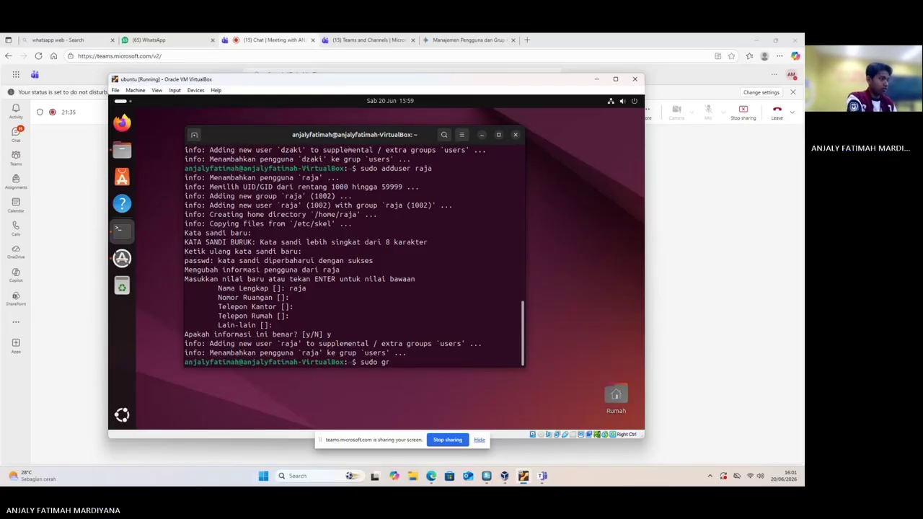
type("roupadd")
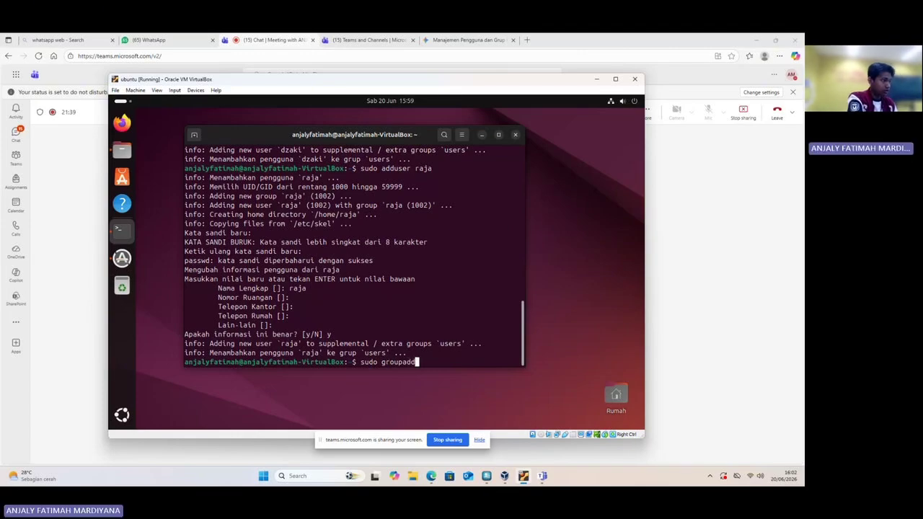
type(" si")
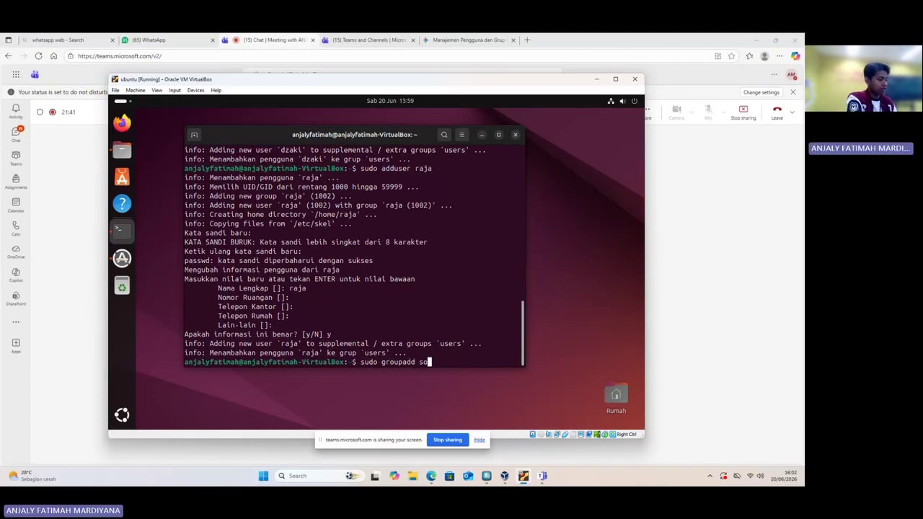
type("sop")
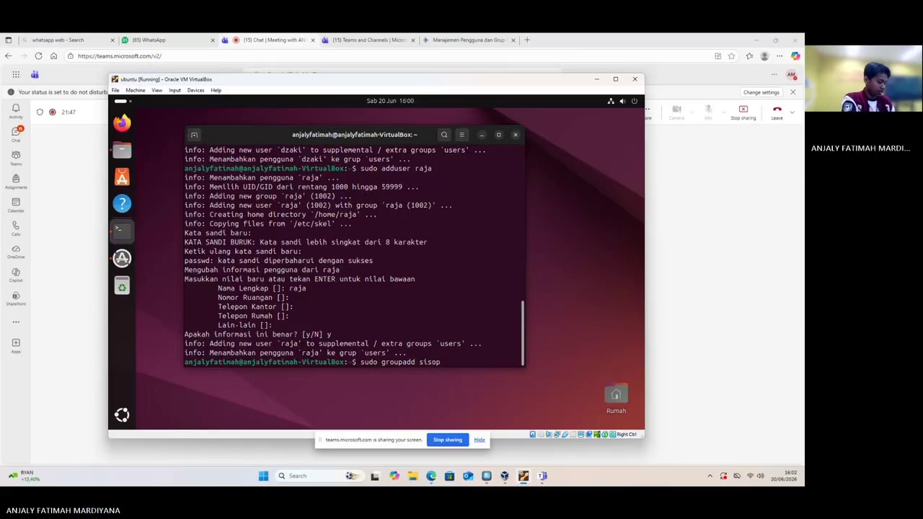
key("Return")
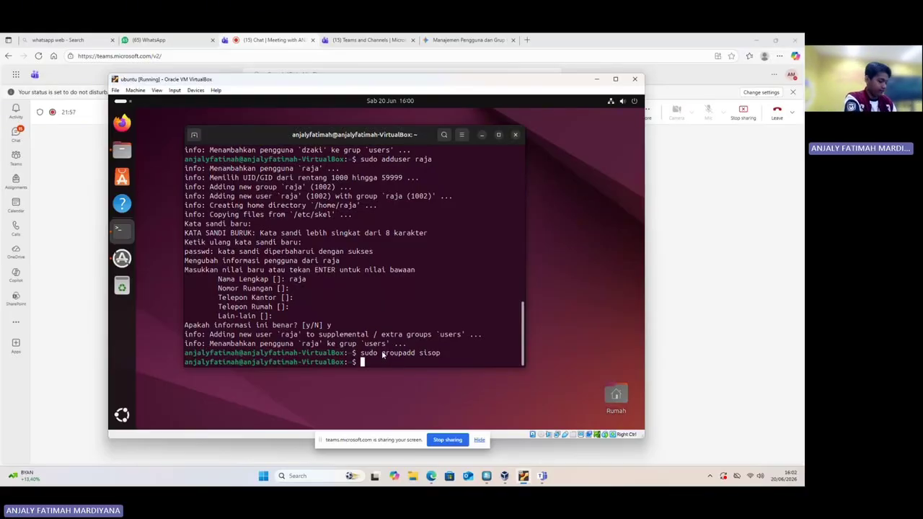
Add dzaki and then raja to the sisop group with sudo usermod -aG sisop
type("s")
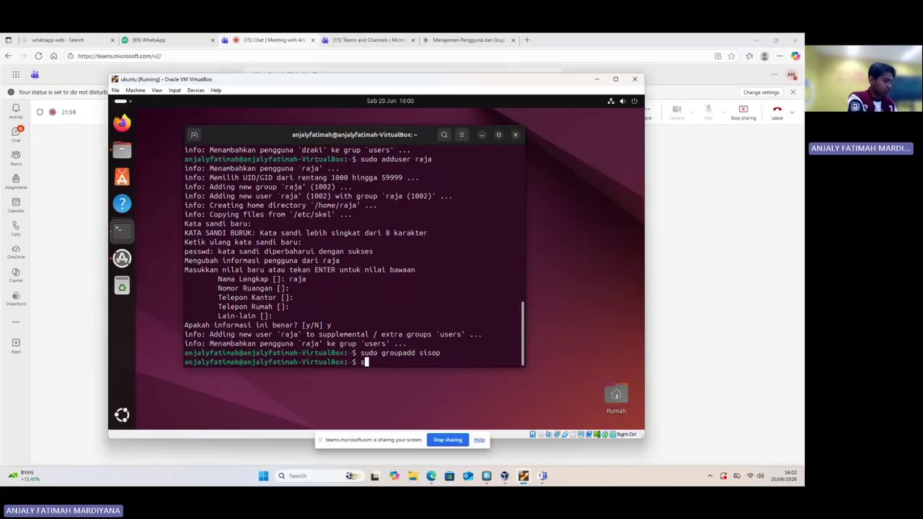
type("udo")
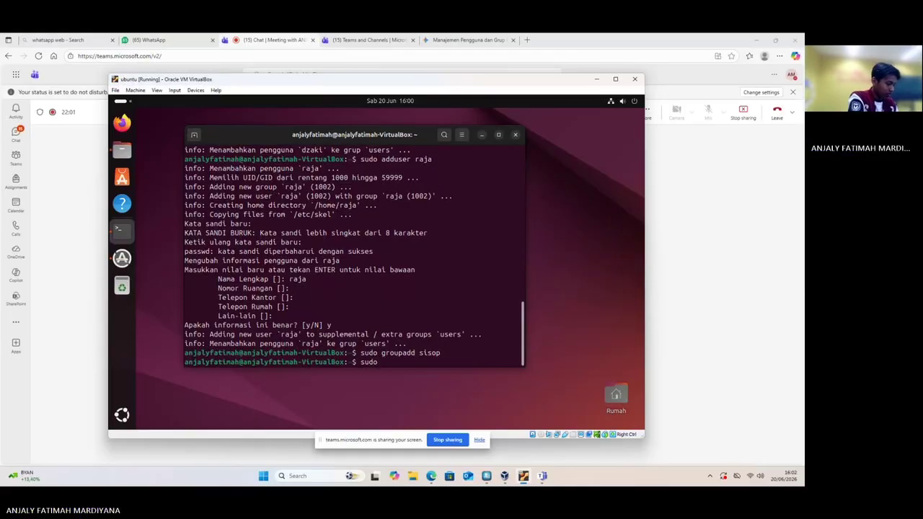
type(" user")
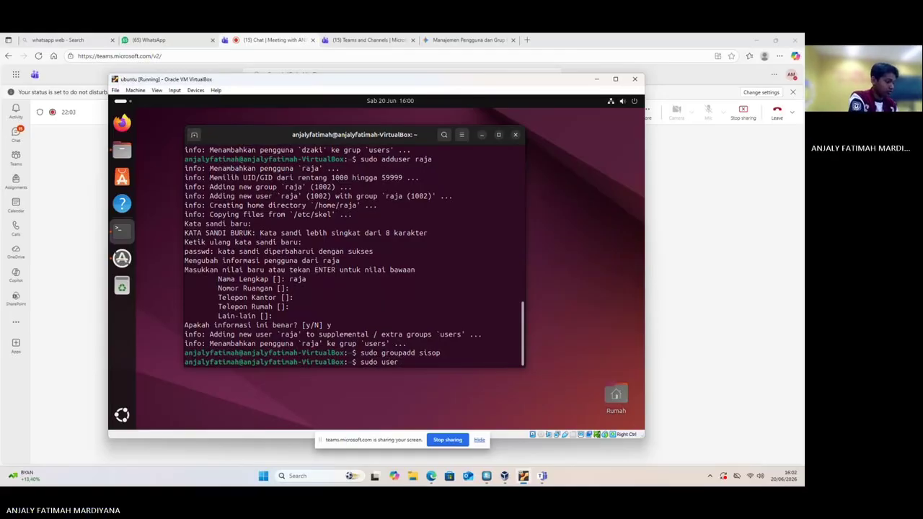
type("mod")
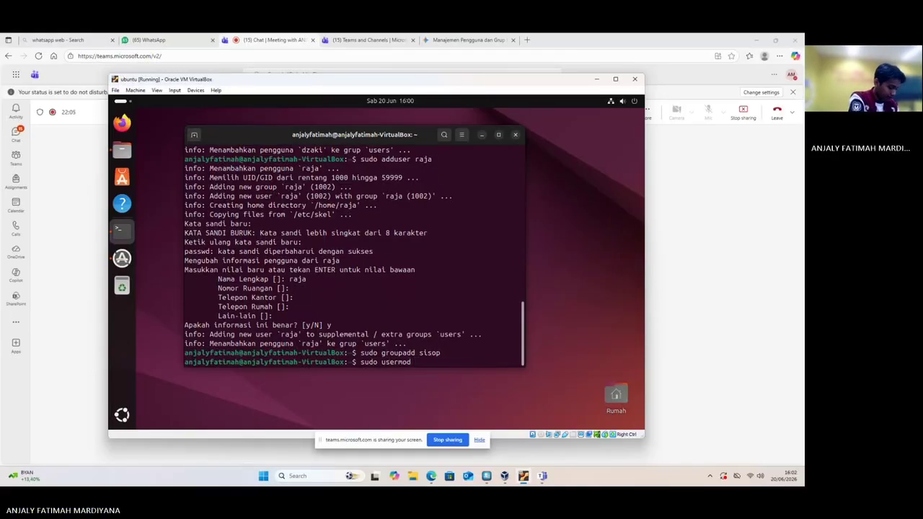
type(" -")
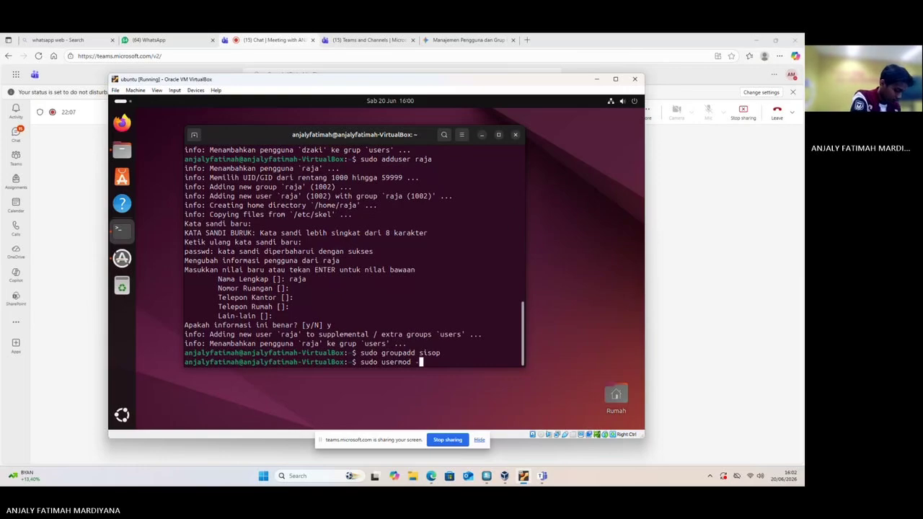
type("aG")
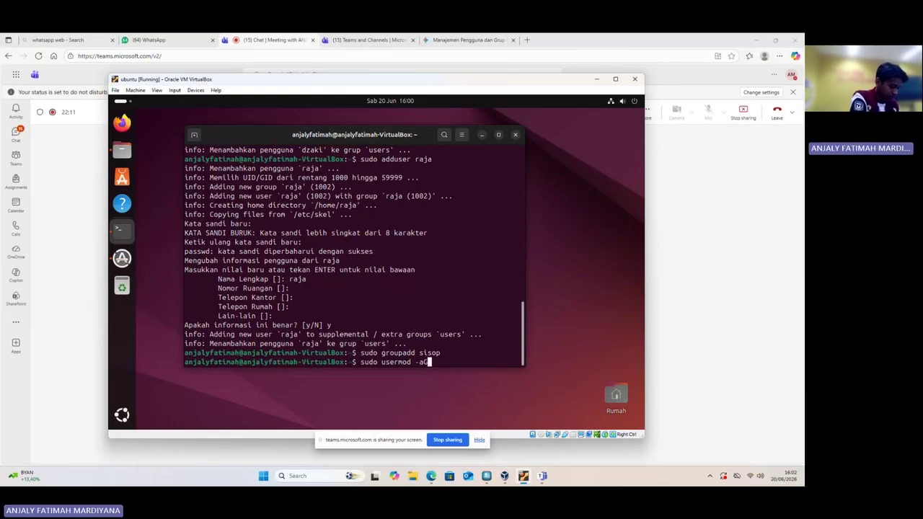
type(" s")
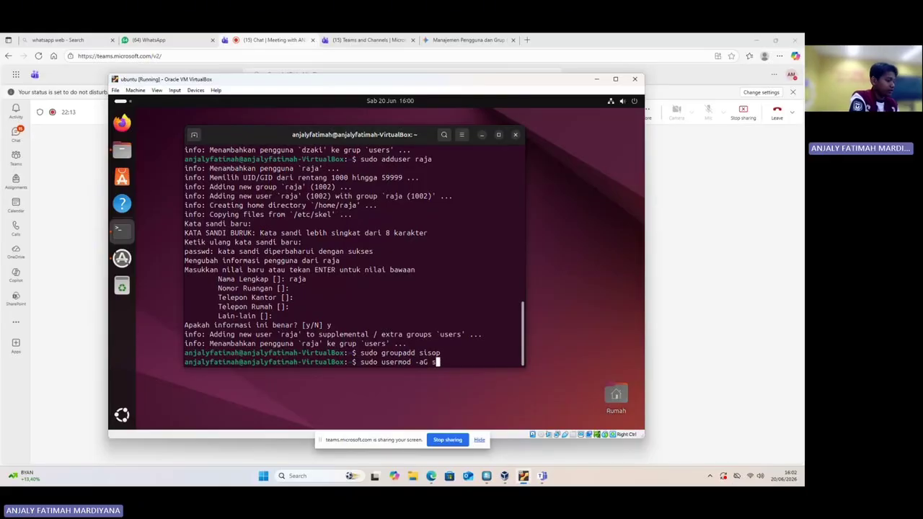
type("isop d")
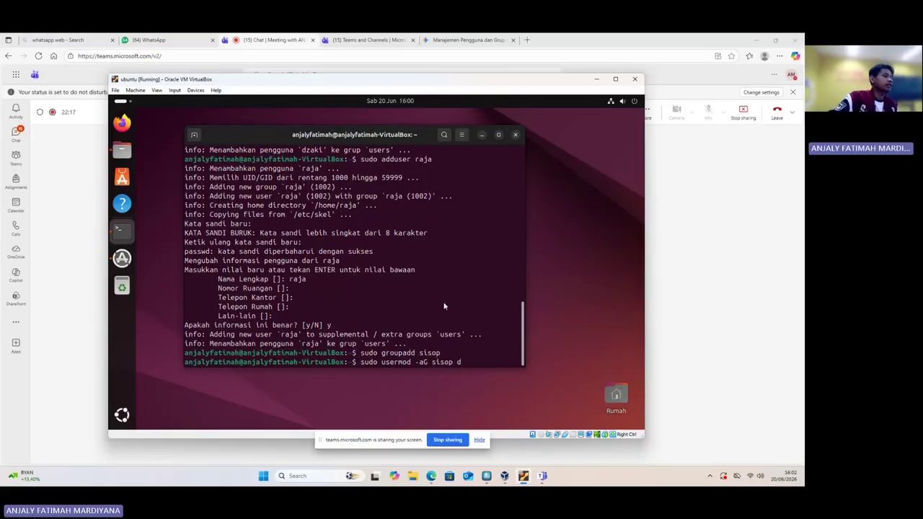
scroll(445, 301, "up", 5)
scroll(444, 302, "up", 3)
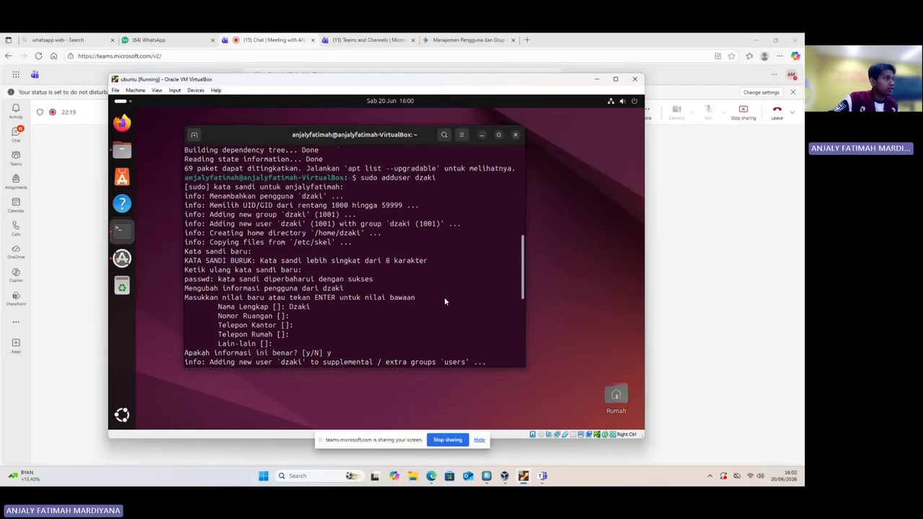
scroll(445, 301, "down", 8)
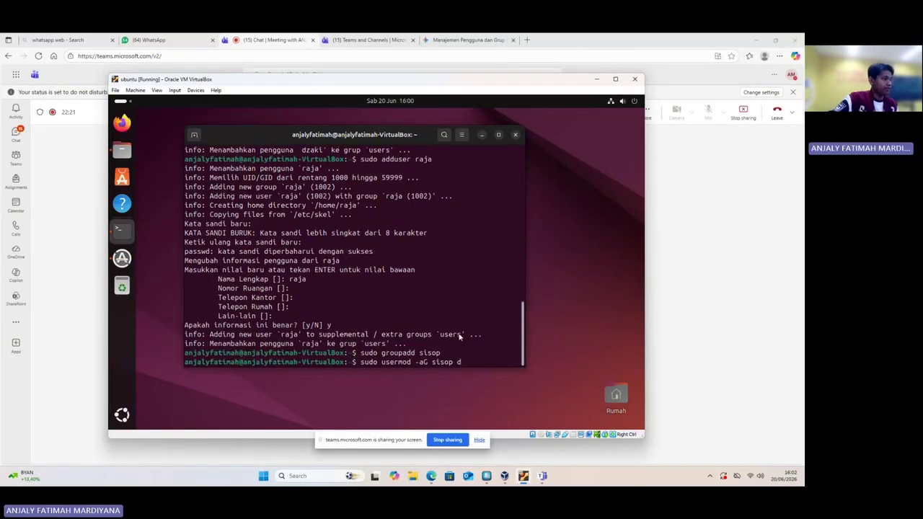
type("zaki")
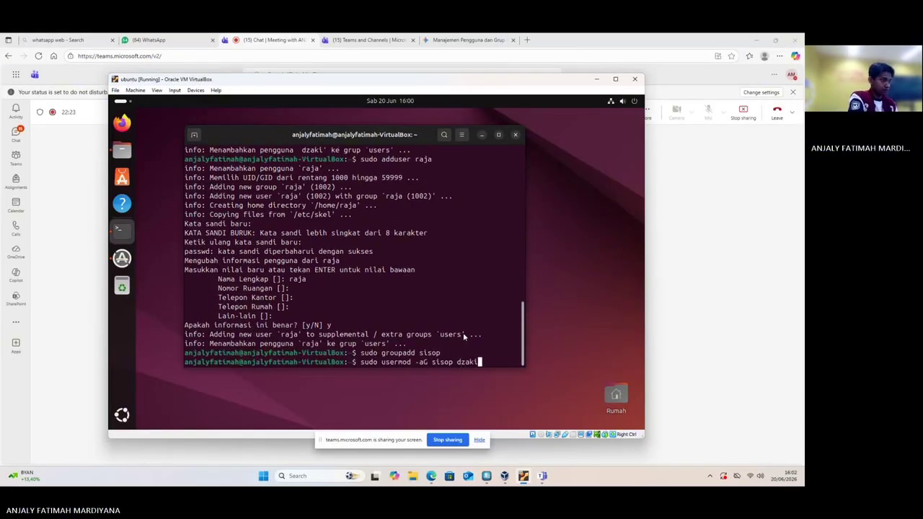
key("Return")
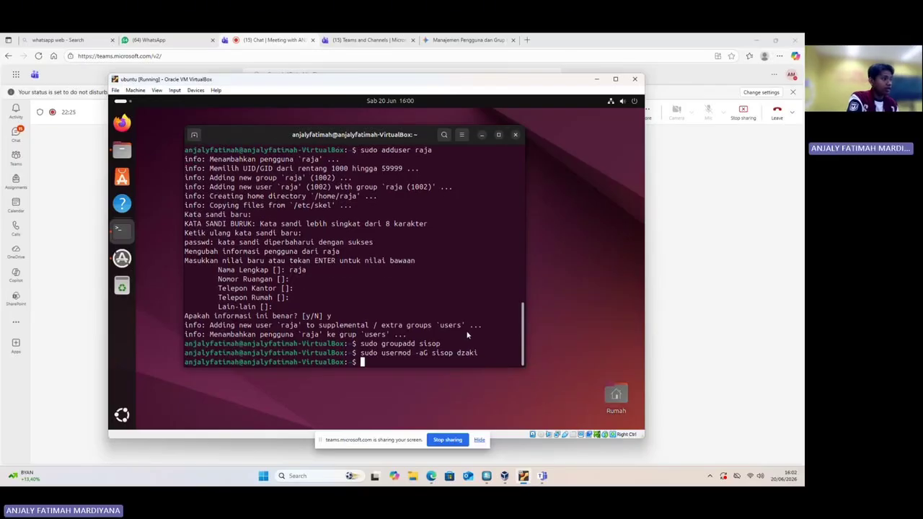
key("Up")
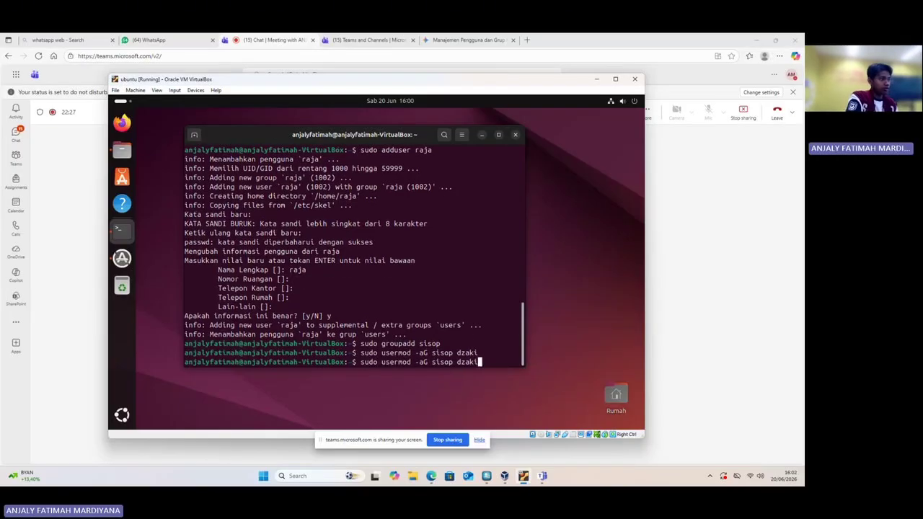
key("BackSpace")
key("BackSpace")
key("BackSpace")
key("BackSpace")
key("BackSpace")
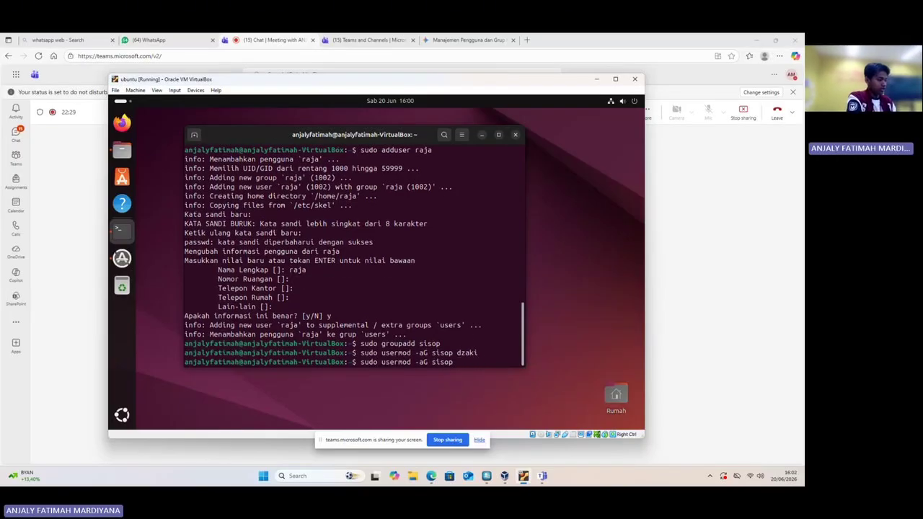
type("raja")
key("Return")
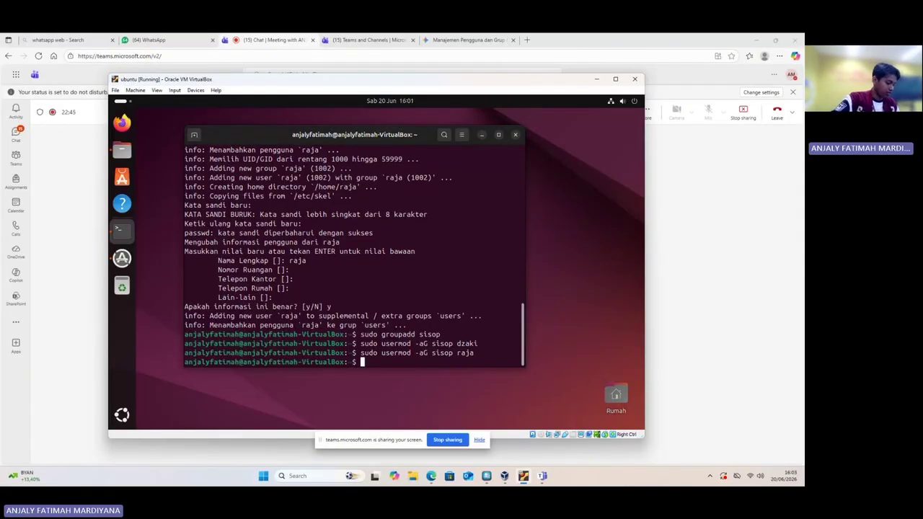
Verify with id dzaki and id raja that both users now list sisop among their groups
type("id ")
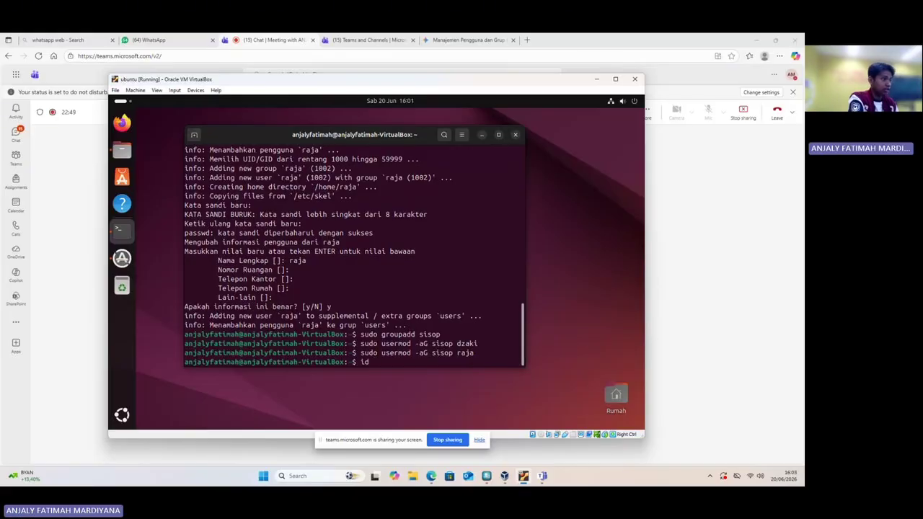
type("dzaki")
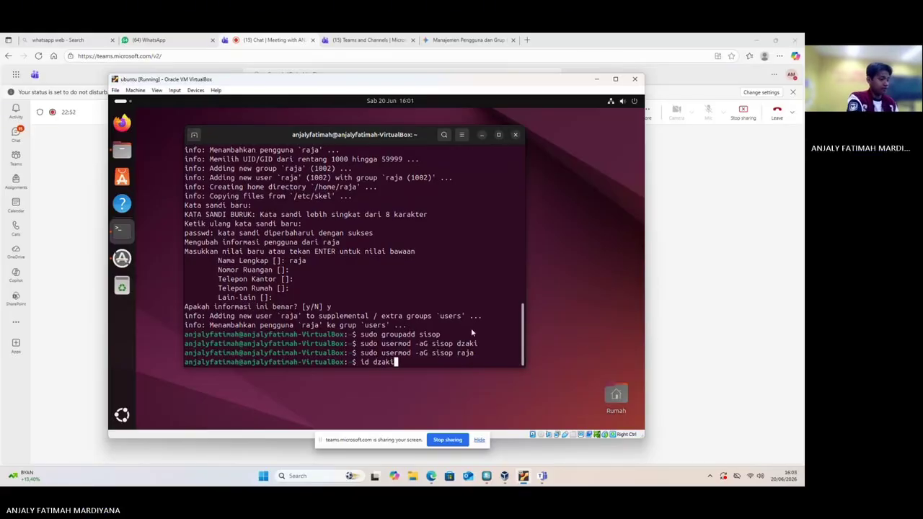
key("Return")
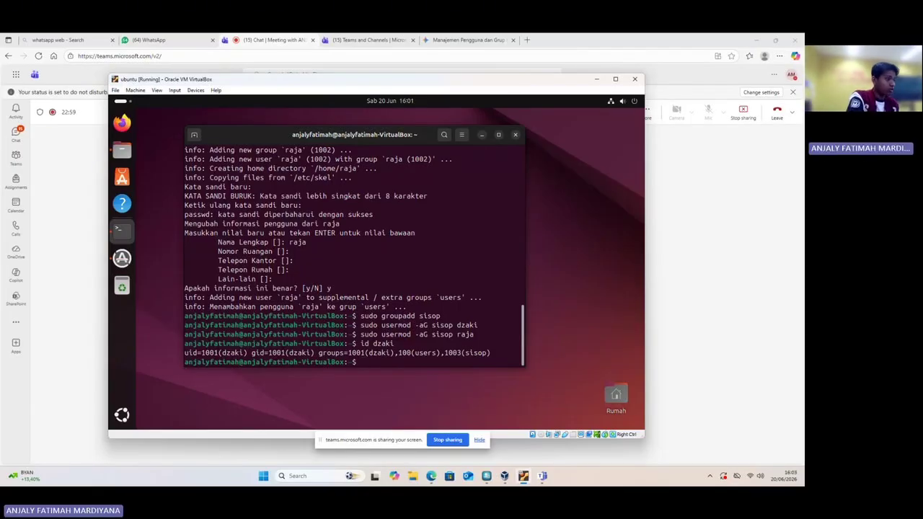
type("id")
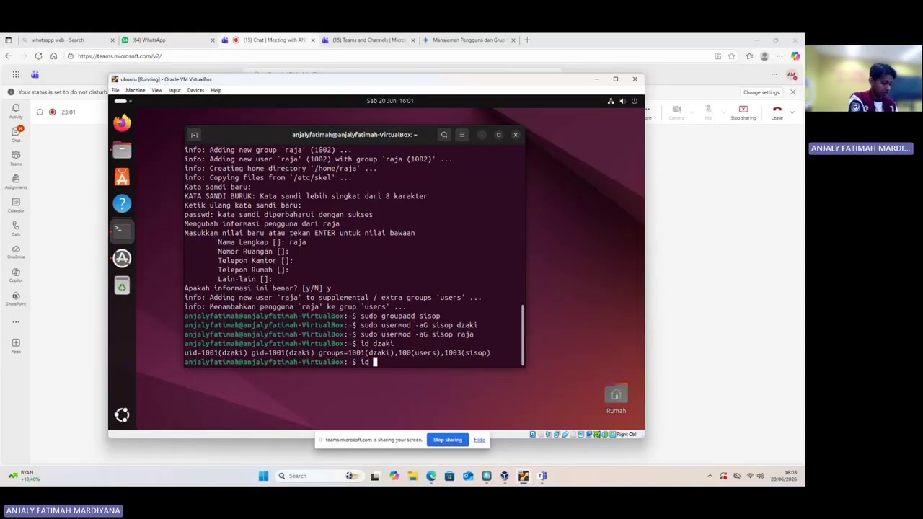
type(" raja")
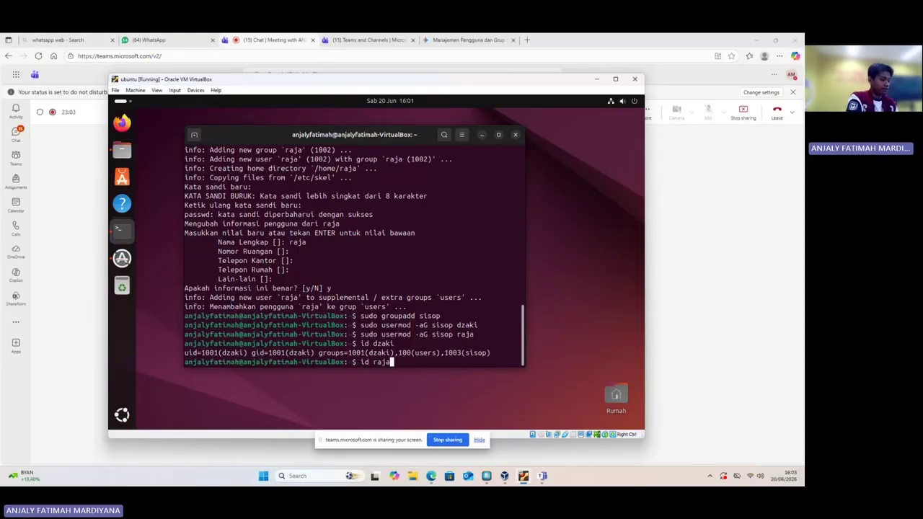
key("Return")
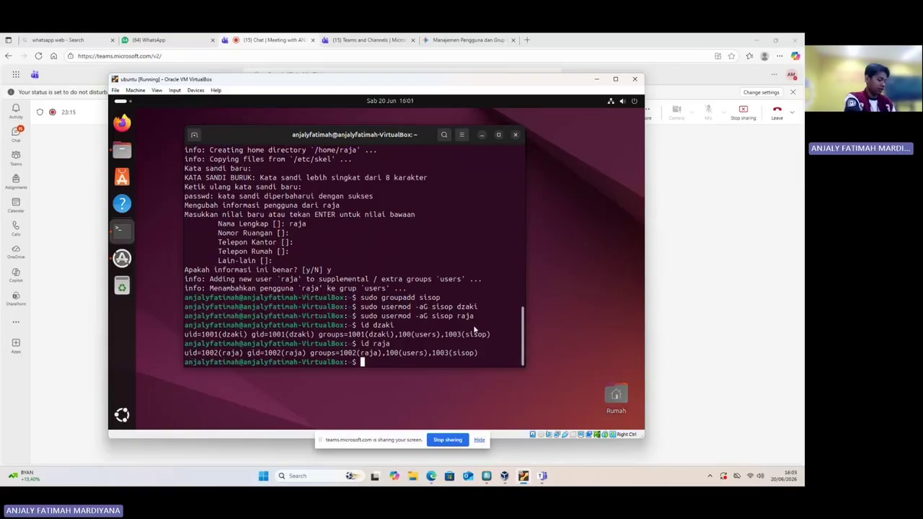
type("sudo ")
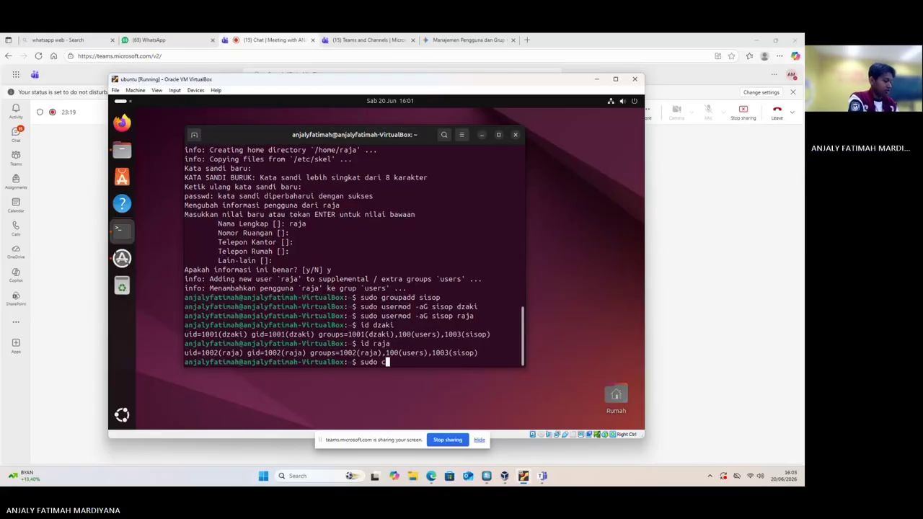
type("chmod ")
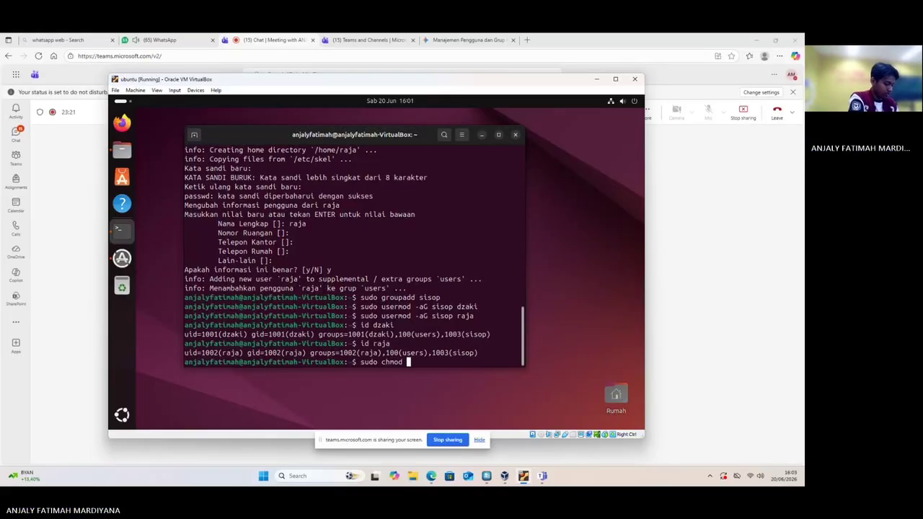
type("700 ")
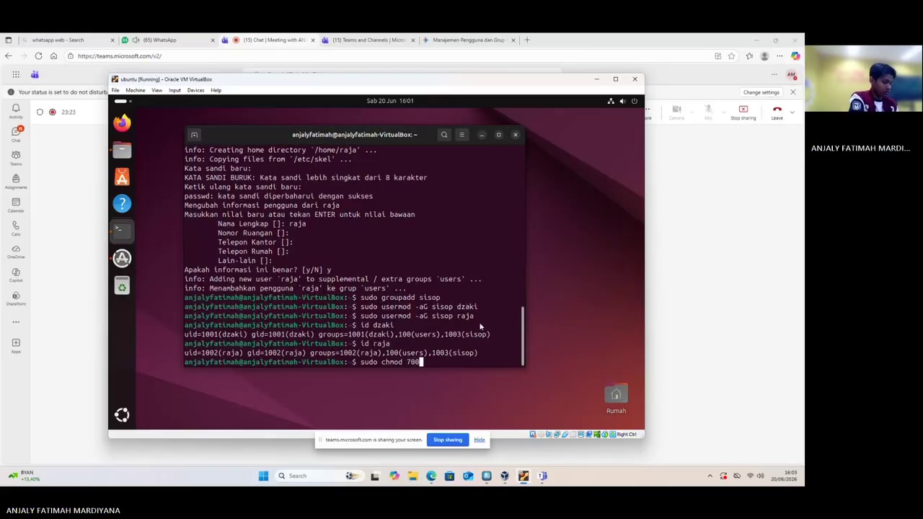
type("/home")
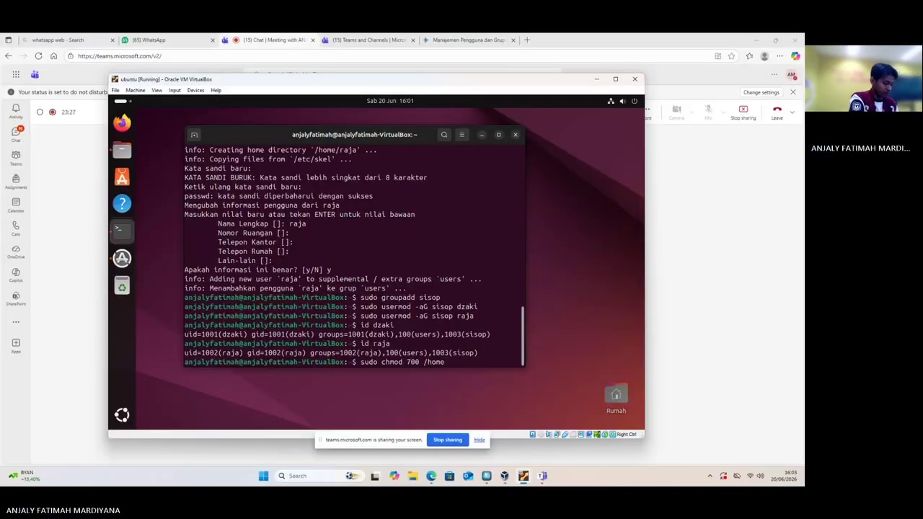
type("/")
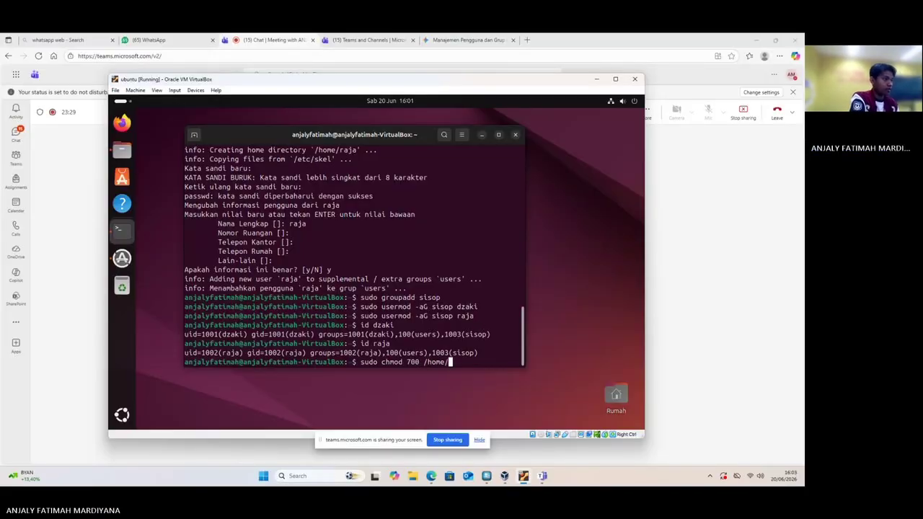
type("dzak")
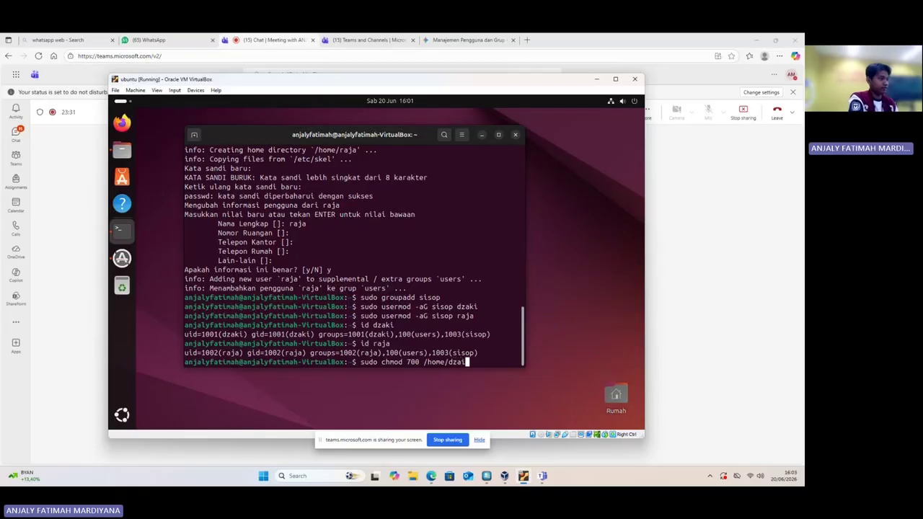
type("i")
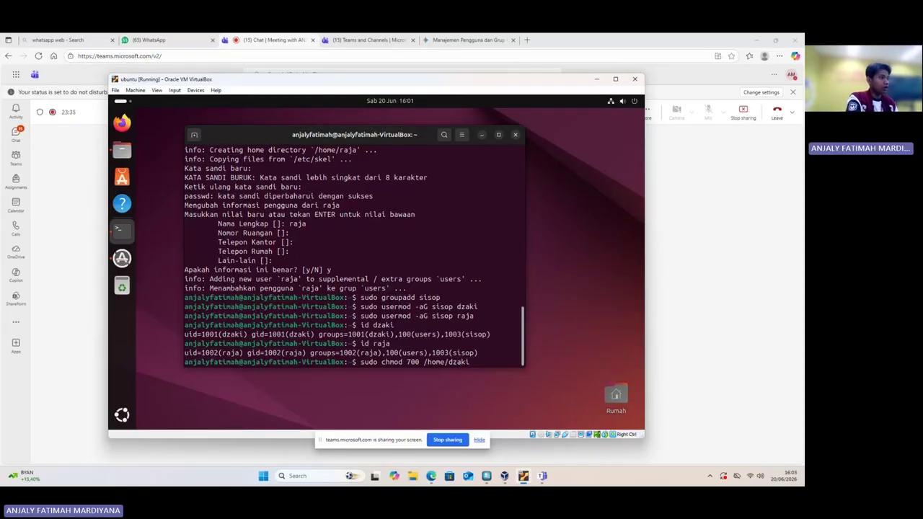
Run sudo chmod 700 /home/dzaki so only its owner can access it
key("Return")
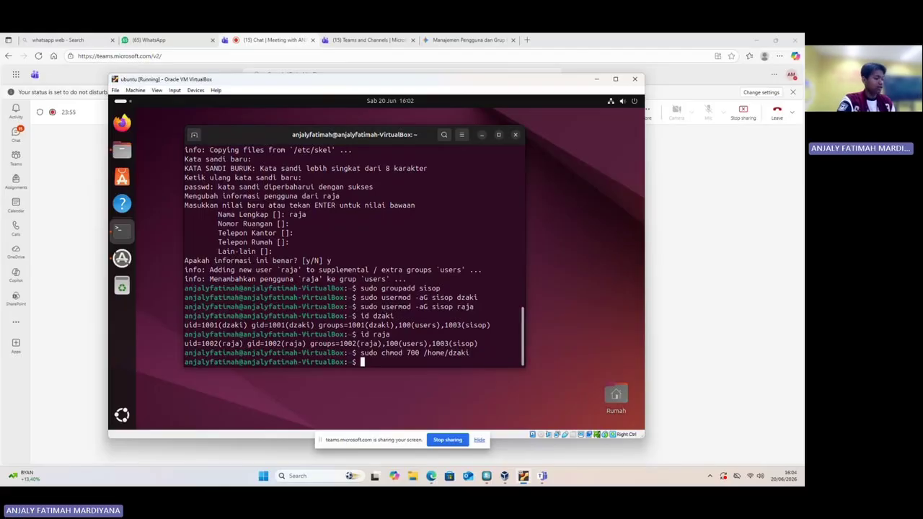
List permissions with ls -ld, then ls -ld /home/dzaki after correcting the 'homr' typo
type("ls")
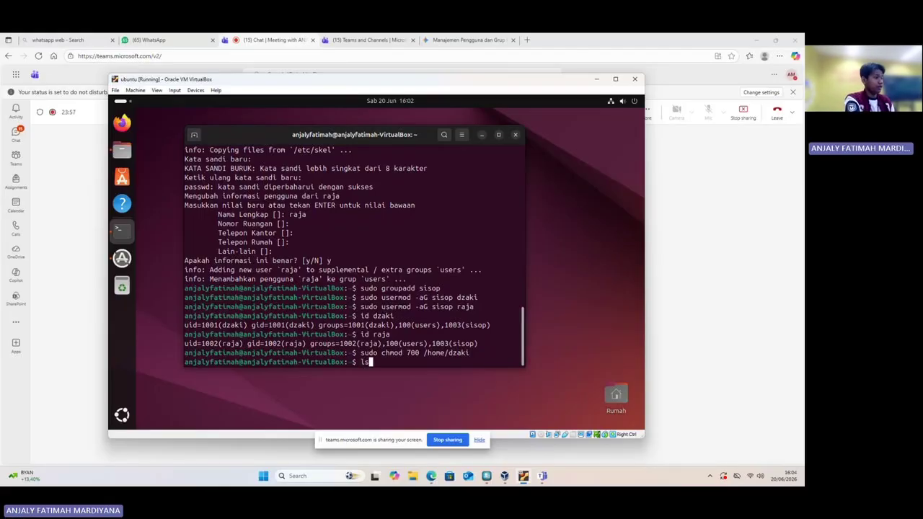
type(" -ld")
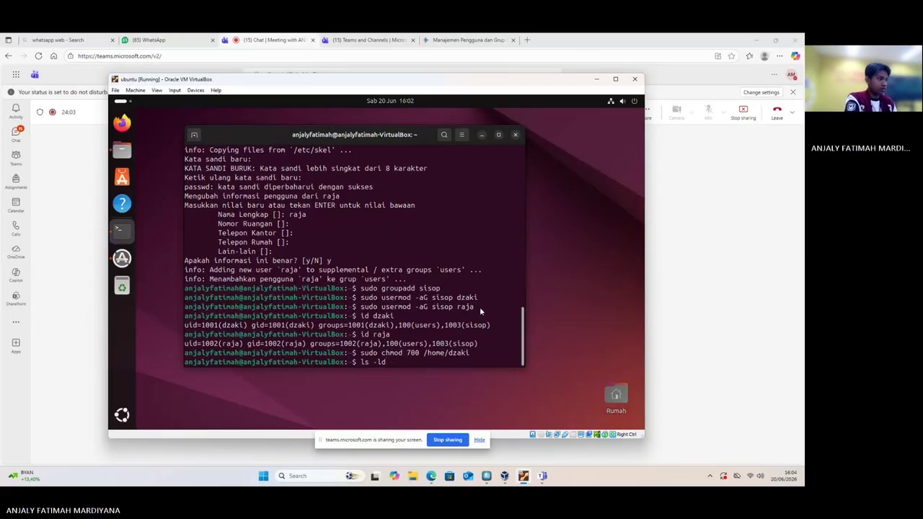
key("Return")
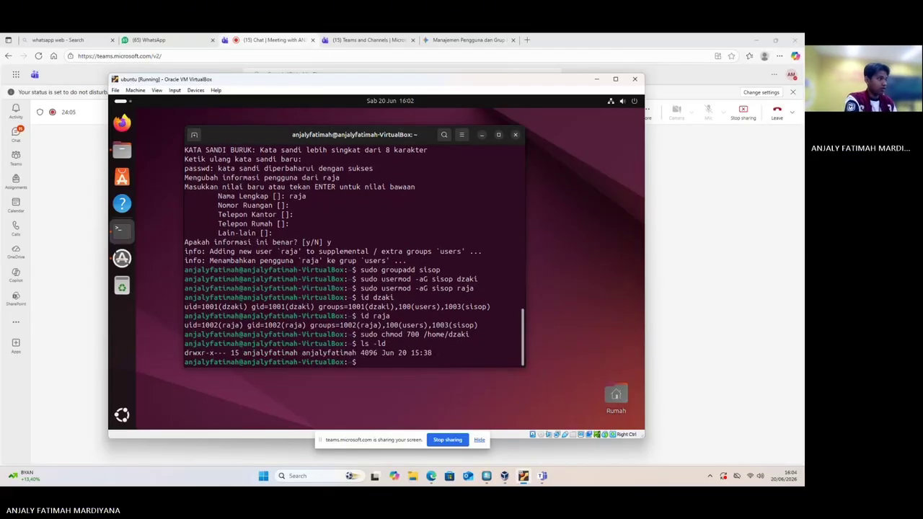
type("ls")
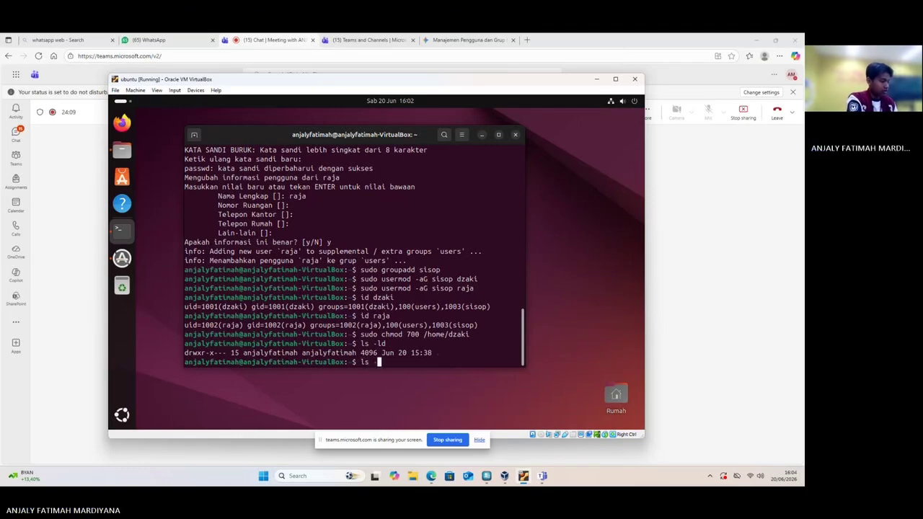
type(" -ld")
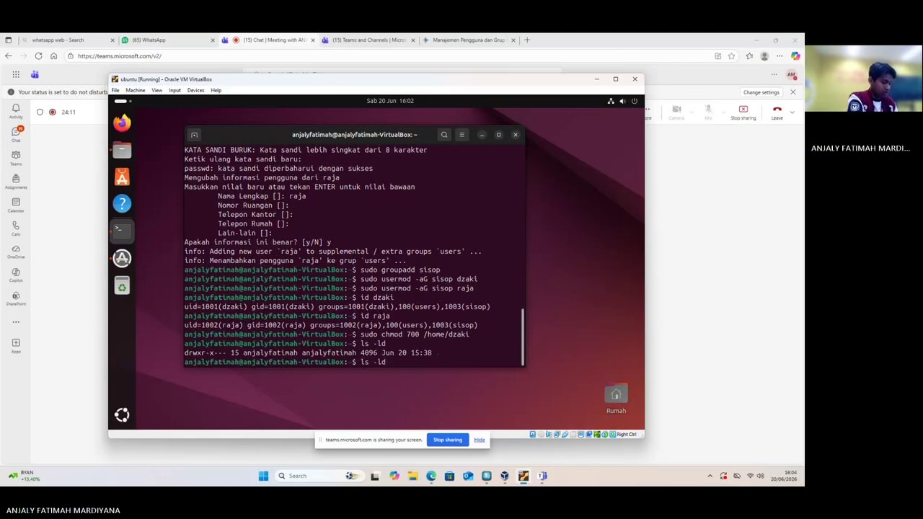
type(" /hom")
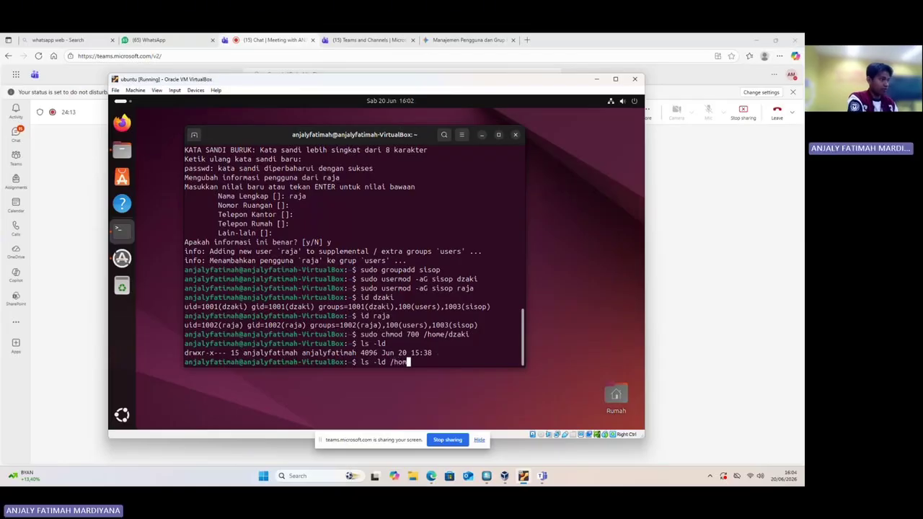
type("e/d")
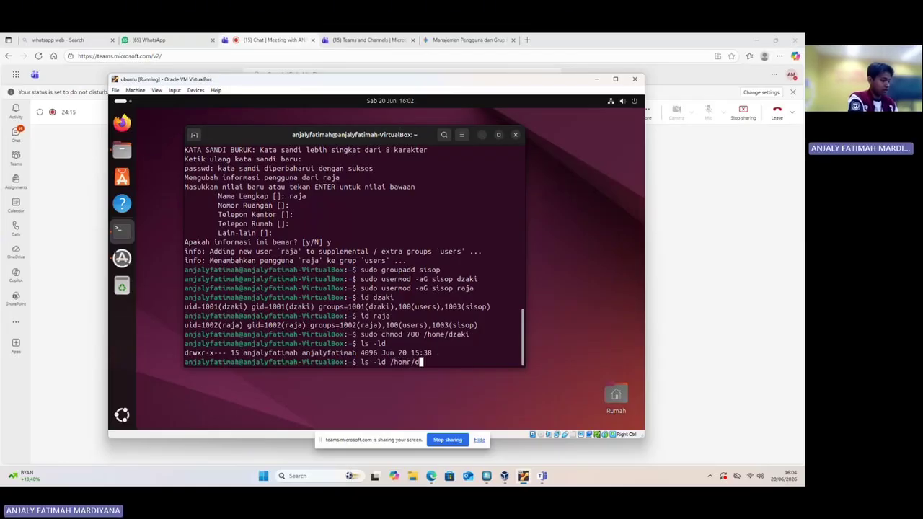
type("zaki")
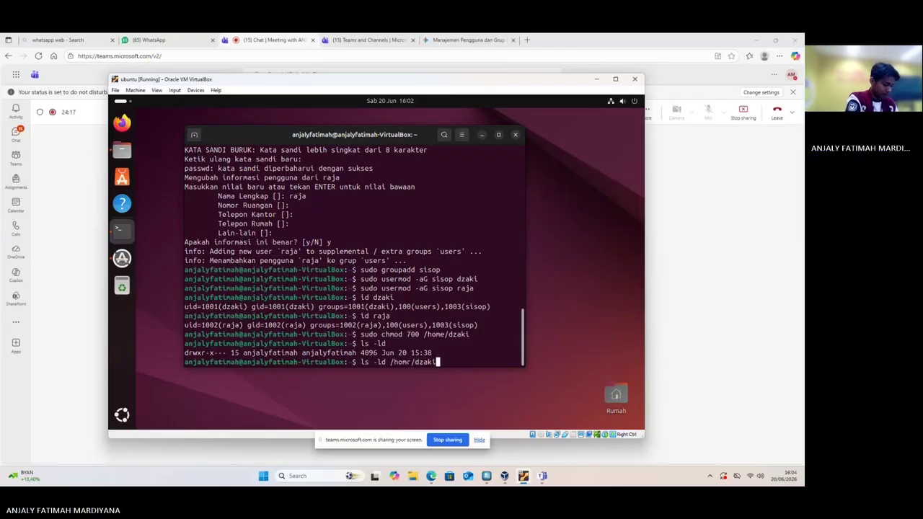
key("Return")
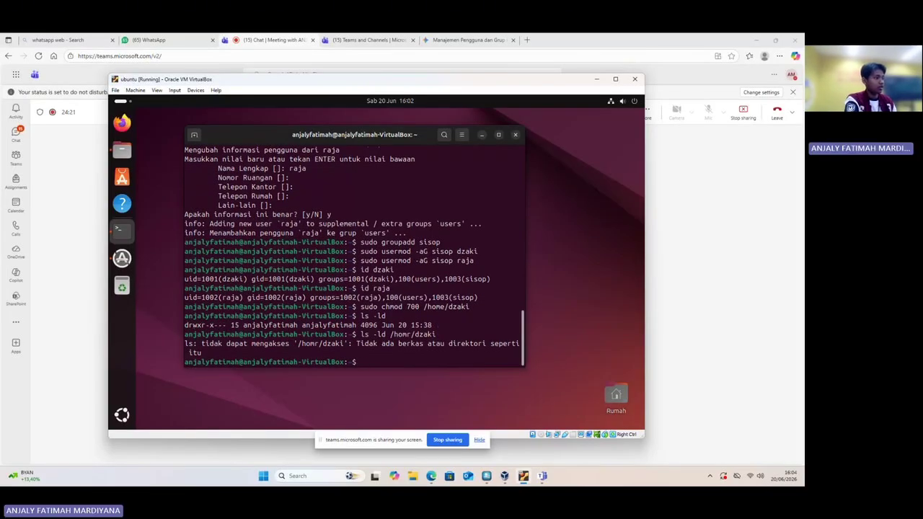
key("Up")
key("Left")
key("Left")
key("Left")
key("Left")
key("Left")
key("Left")
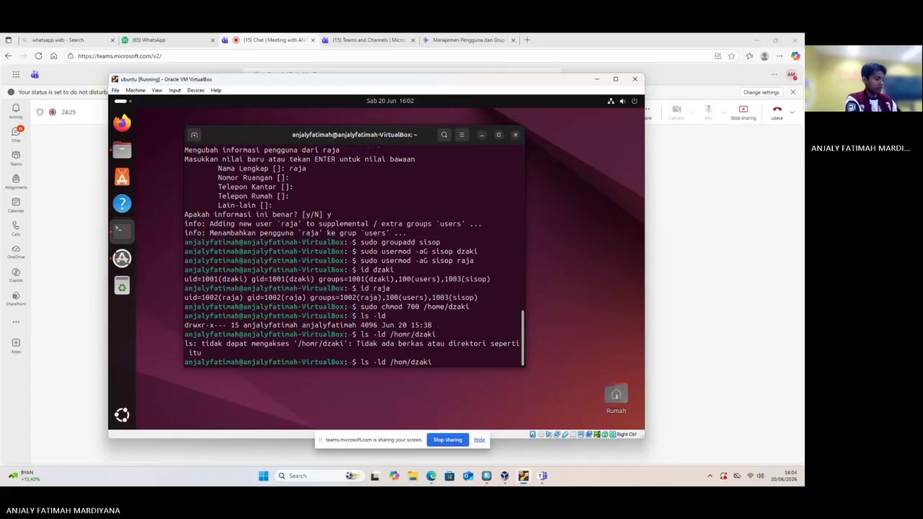
key("BackSpace")
type("e")
key("Return")
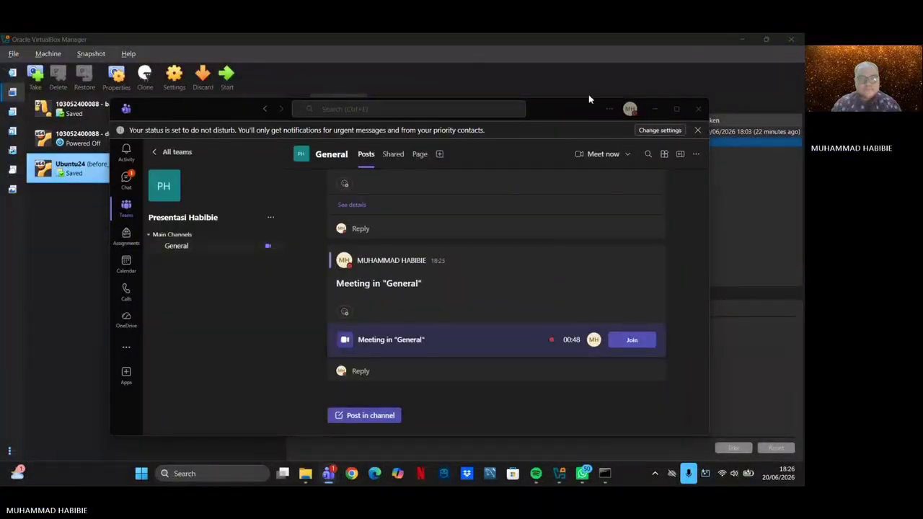
Move the Teams meeting window aside and start the Ubuntu24 virtual machine
left_click(655, 109)
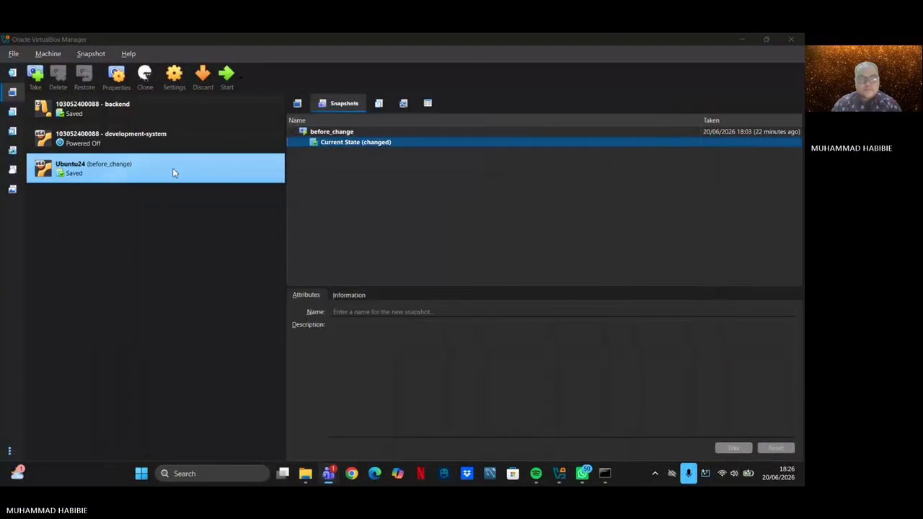
left_click(226, 78)
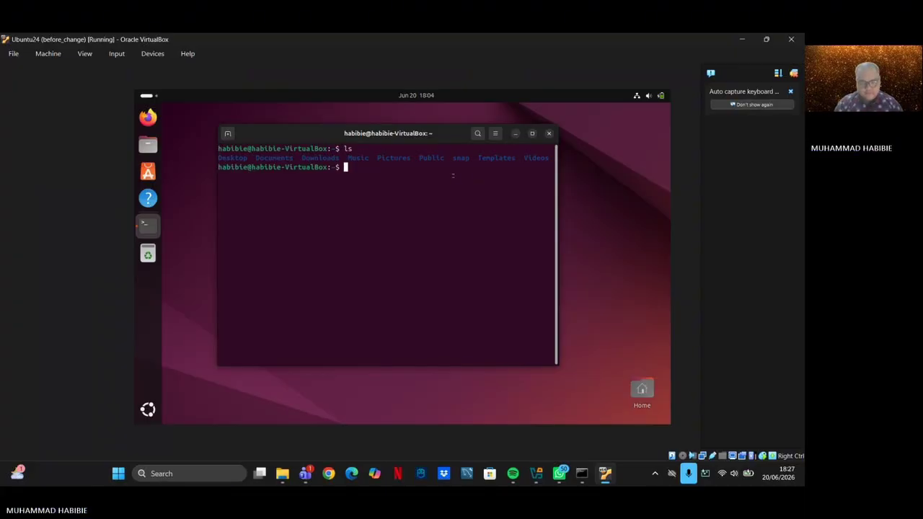
type("clear")
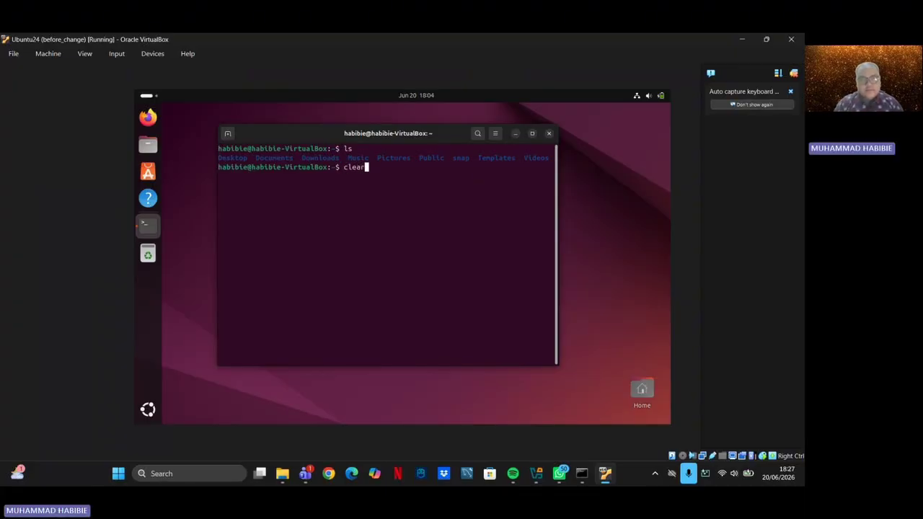
key("Return")
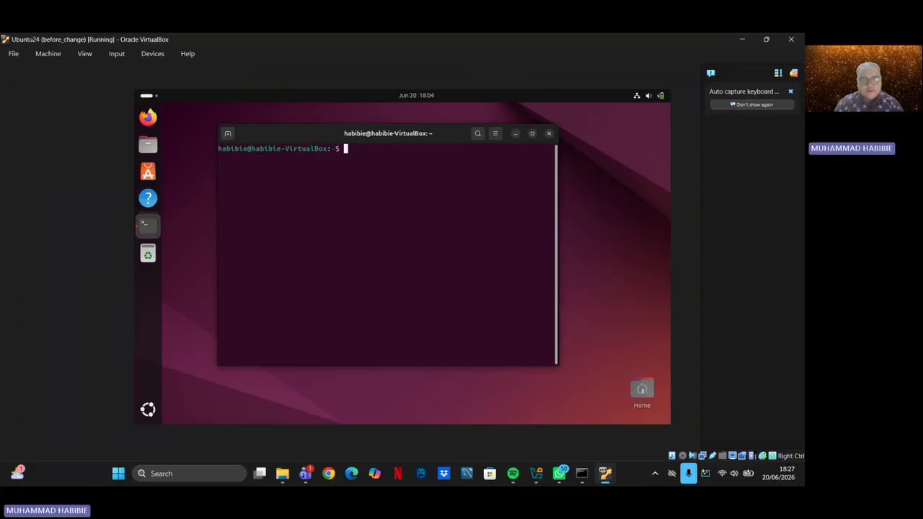
type("ls")
key("Return")
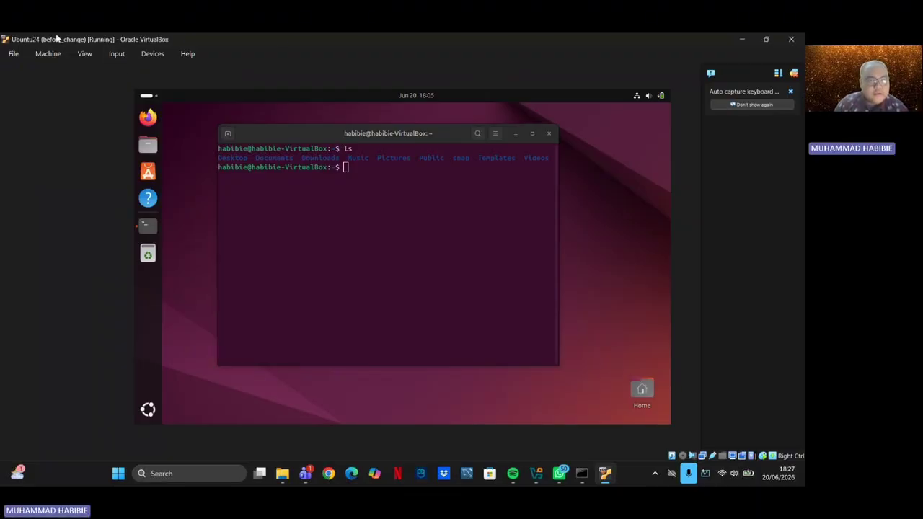
Take a Machine snapshot of Ubuntu24 named 'Tugas besar' with description 'snapshot tugas besar'
left_click(49, 56)
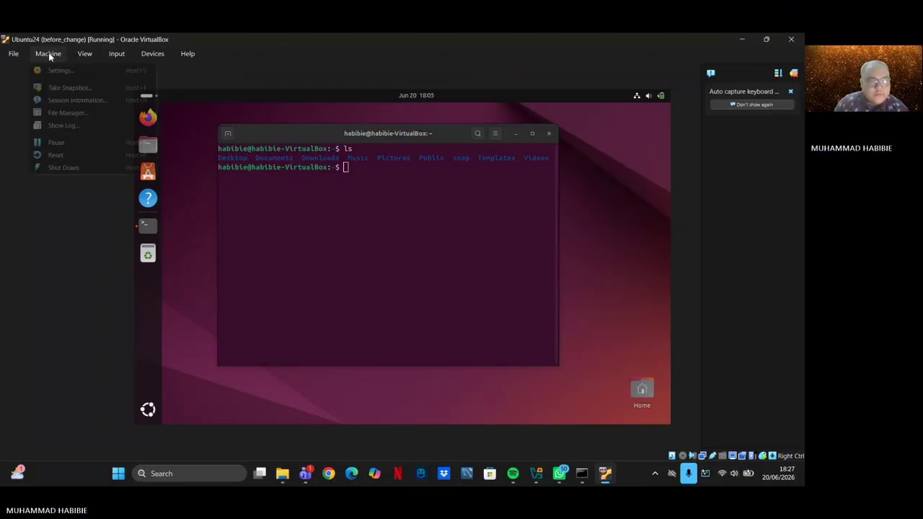
left_click(70, 88)
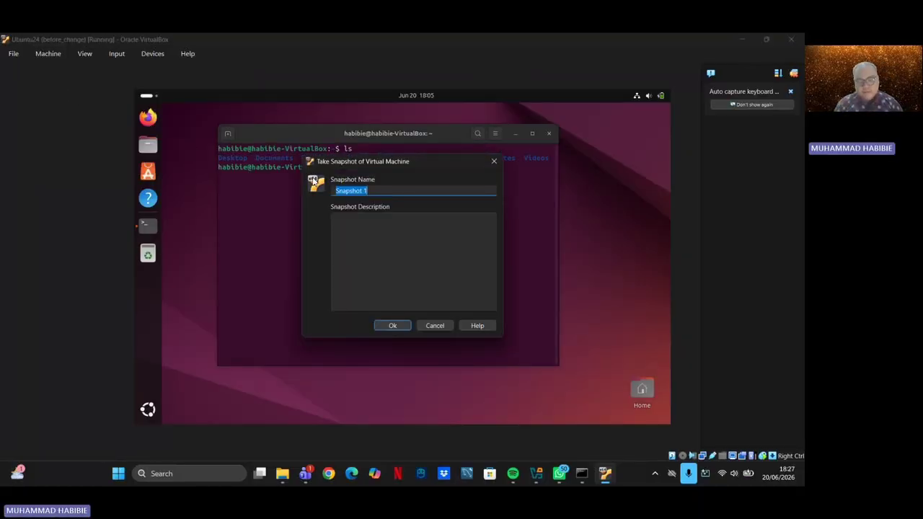
key("BackSpace")
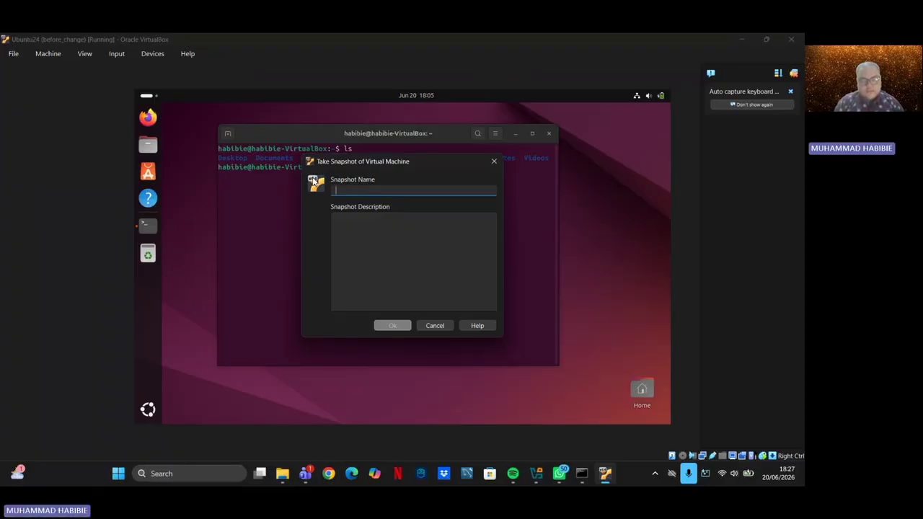
type("TUgas")
key("BackSpace")
key("BackSpace")
key("BackSpace")
key("BackSpace")
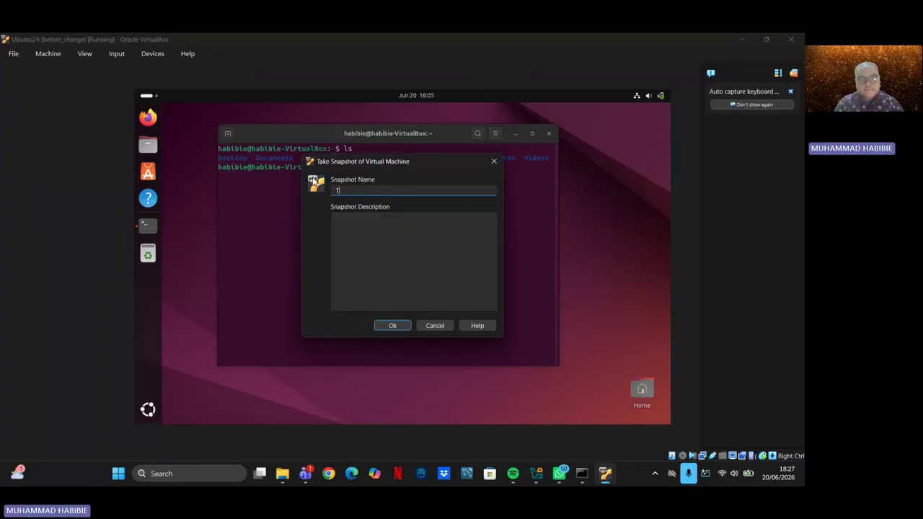
type("ugas besar")
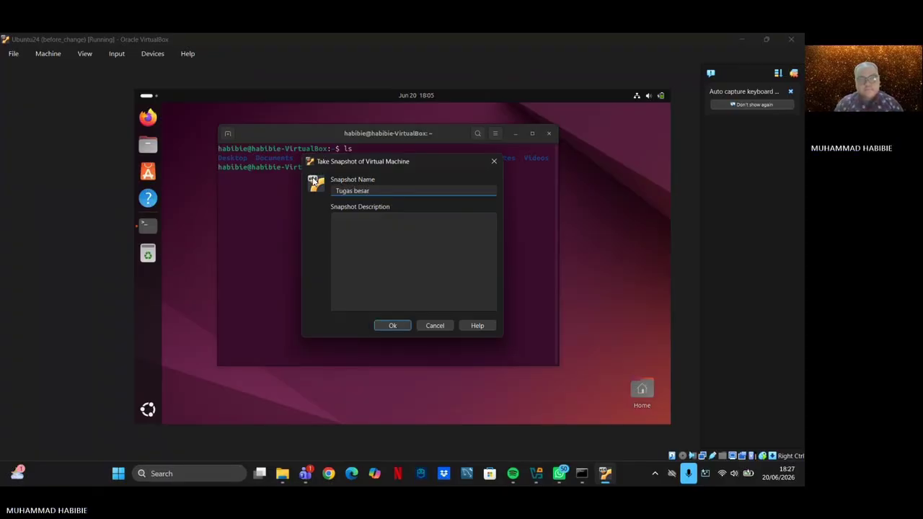
left_click(380, 235)
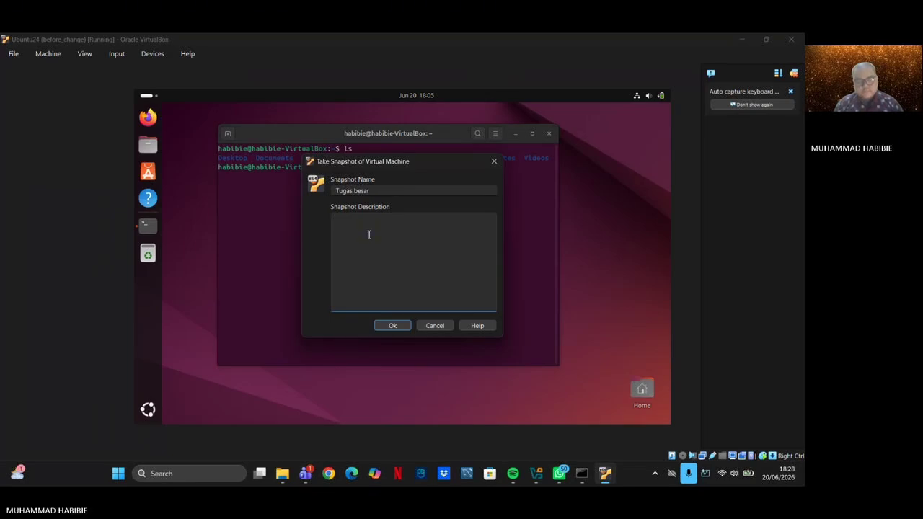
type("snapshot tu")
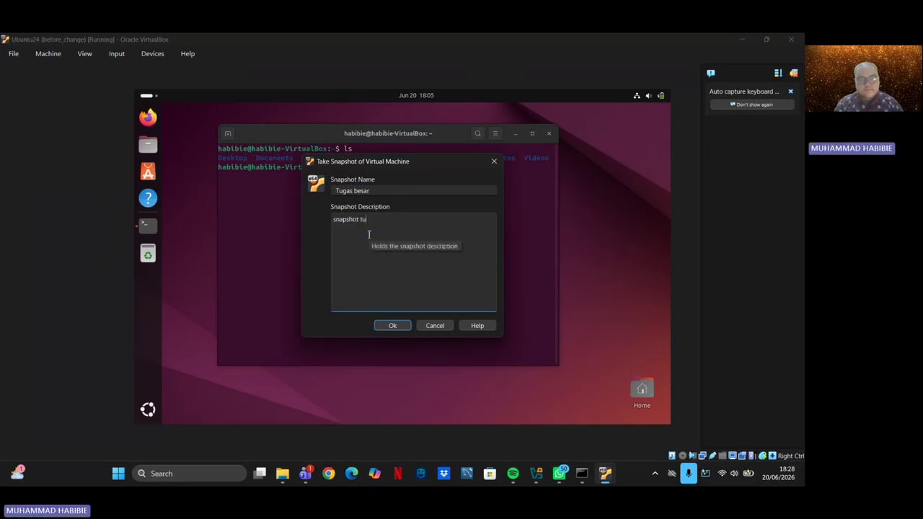
type("gas besar")
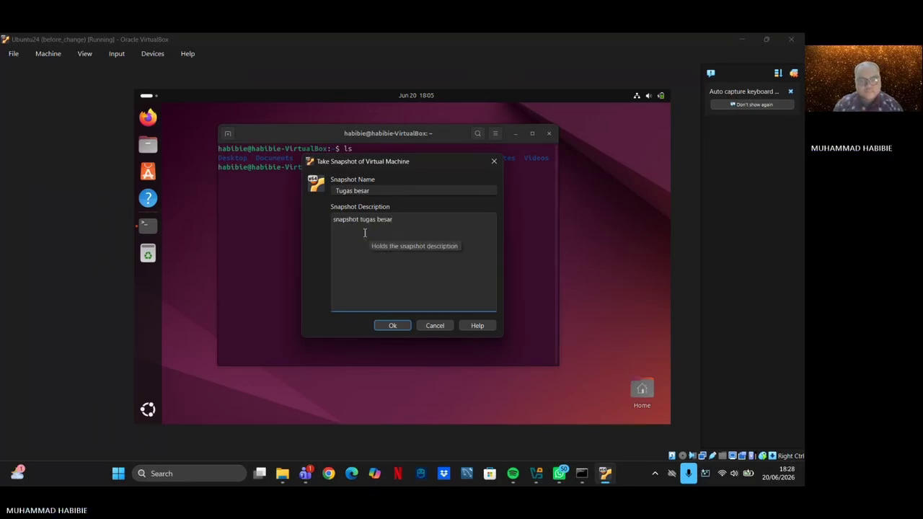
left_click(393, 325)
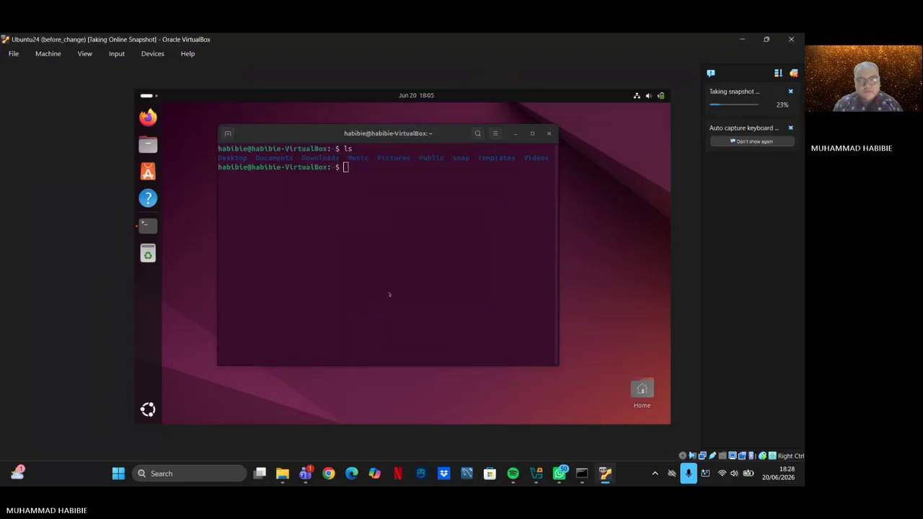
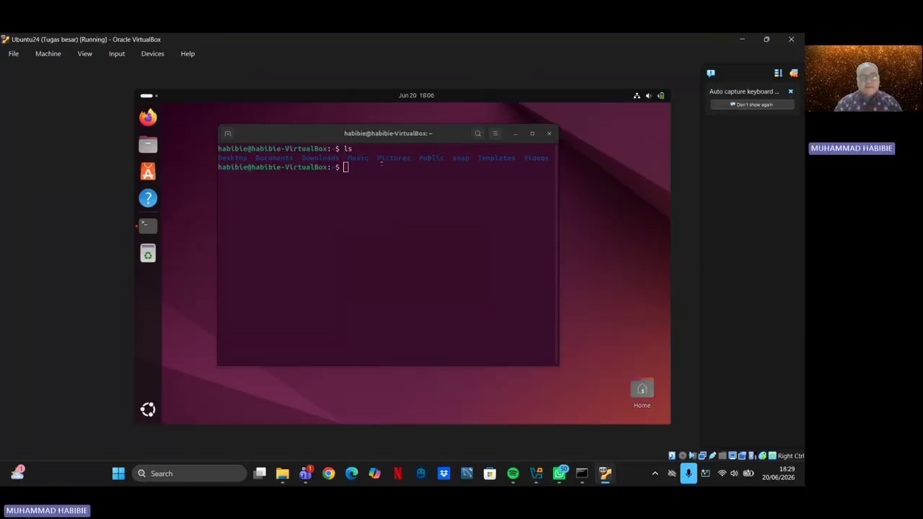
Create an empty tubes.txt in the home folder with touch and list it with ls
type("opp")
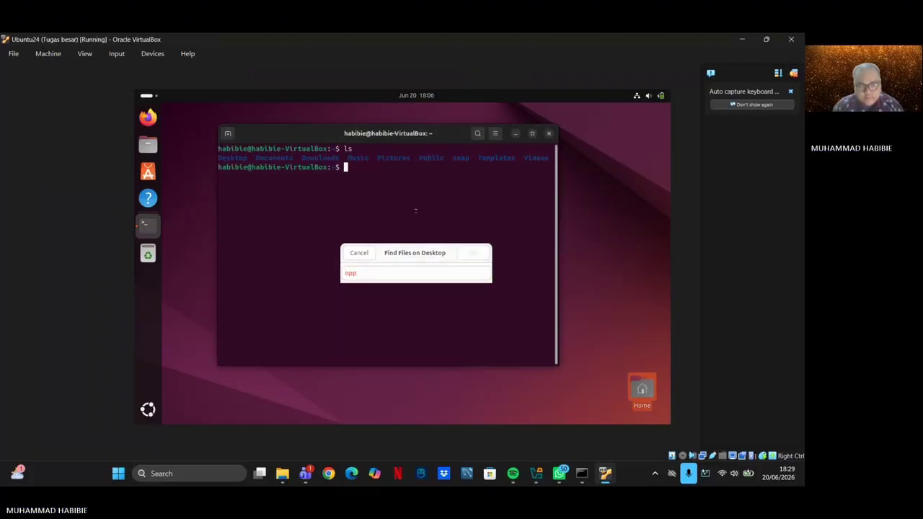
left_click(359, 253)
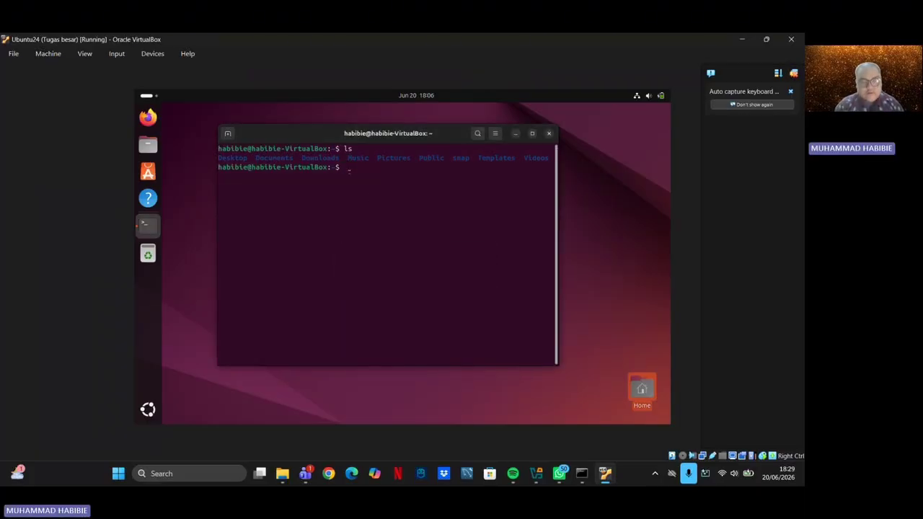
type("touch")
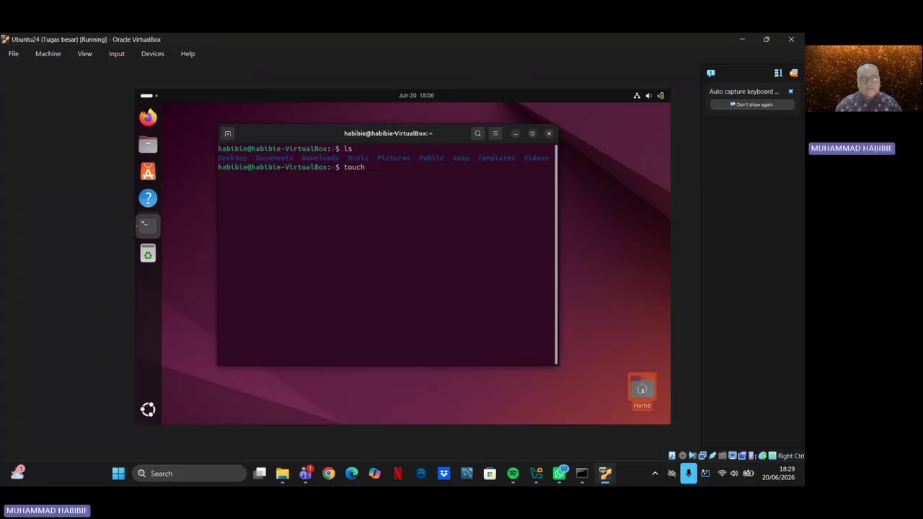
type("tubes")
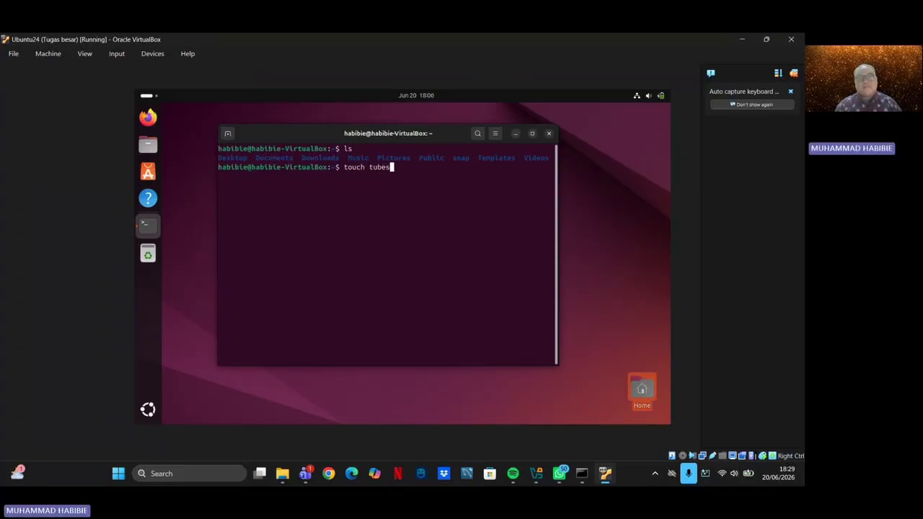
type(".txt")
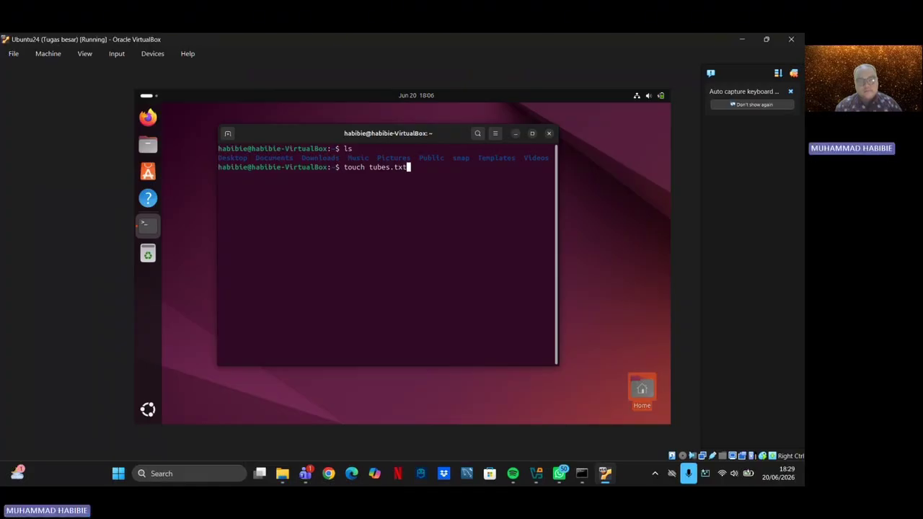
key("Return")
type("ls")
key("Return")
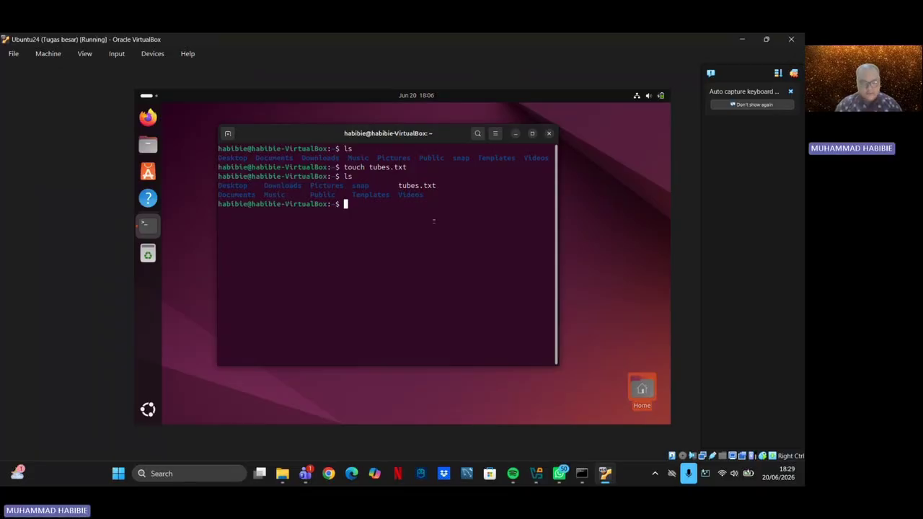
Run 'sudo turnoff' and enter the account password, getting command not found
type("sudo min")
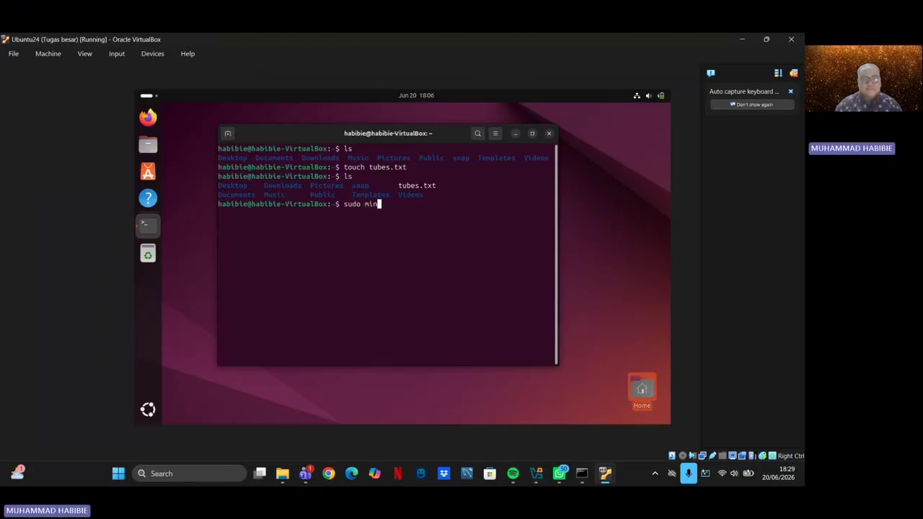
type("ico")
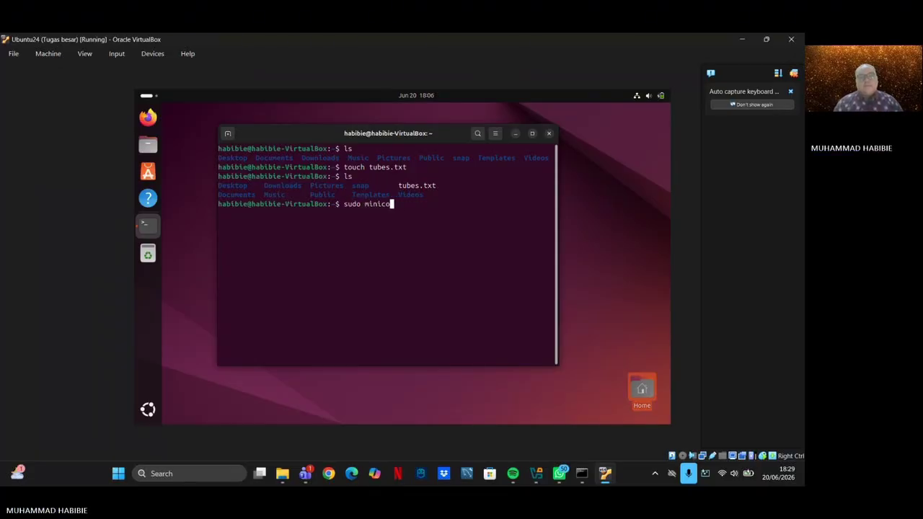
key("BackSpace")
key("BackSpace")
key("BackSpace")
key("BackSpace")
key("BackSpace")
key("BackSpace")
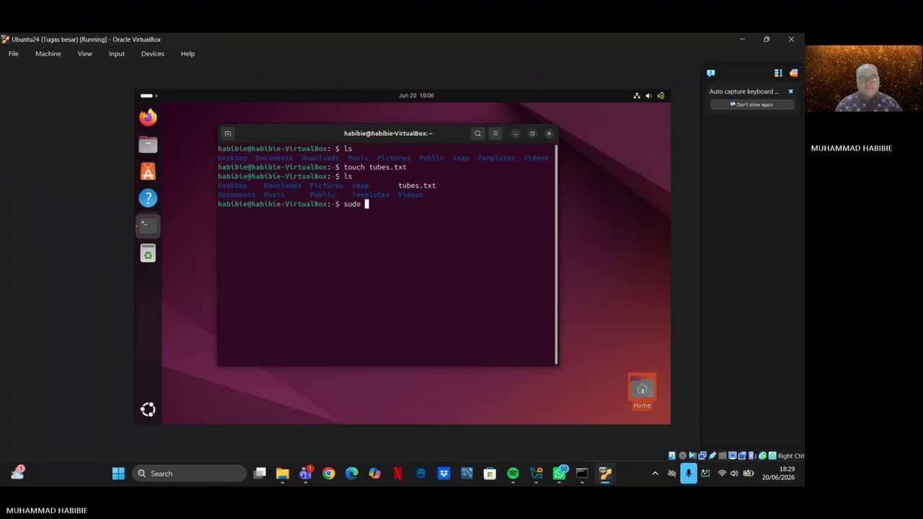
key("BackSpace")
key("BackSpace")
key("BackSpace")
key("BackSpace")
key("BackSpace")
type("sh")
key("BackSpace")
type("udo turn")
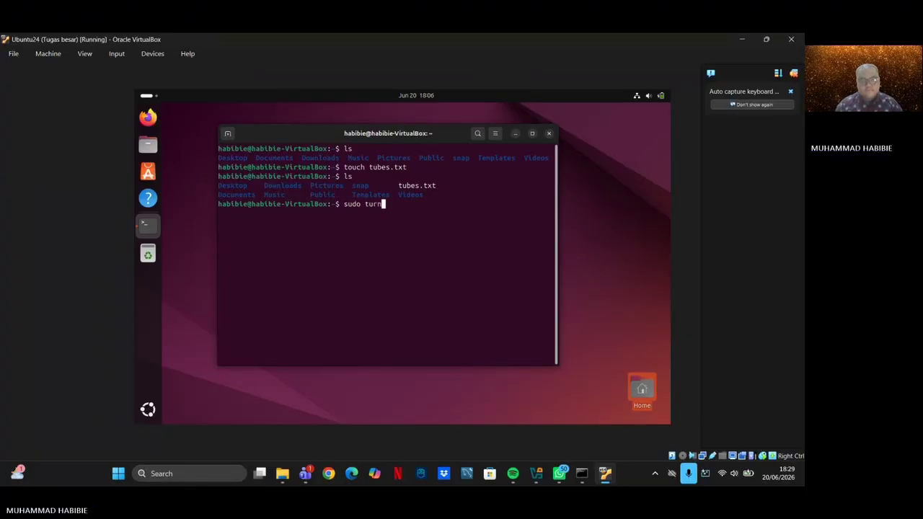
type("off")
key("Return")
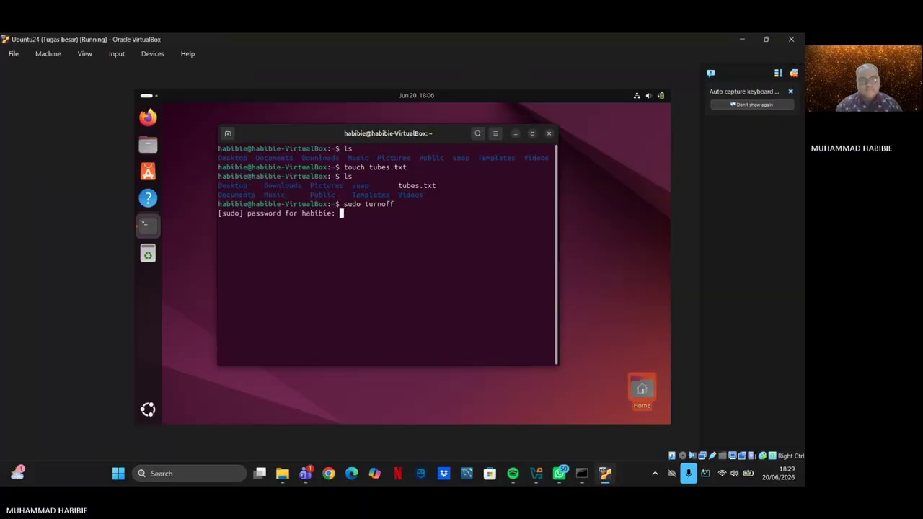
key("Return")
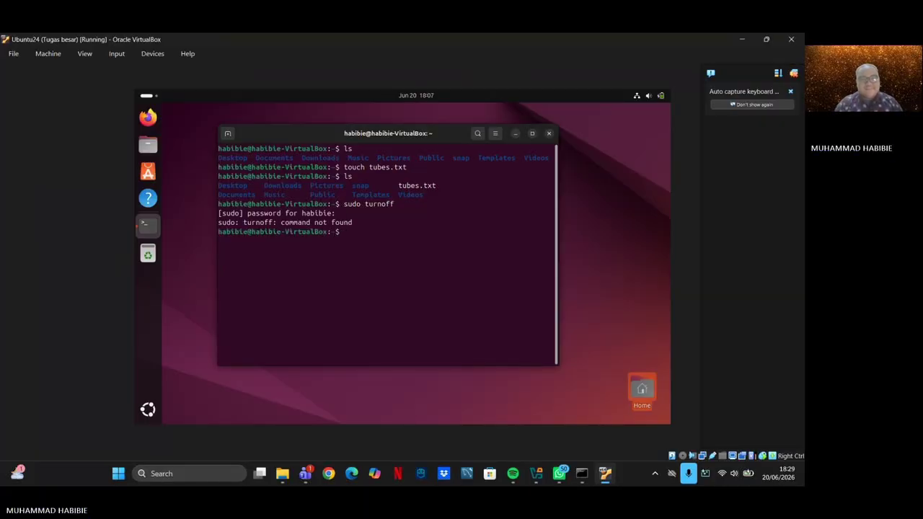
Save Ubuntu24's machine state, close it, and view its snapshot list in the Manager
left_click(791, 39)
left_click(372, 288)
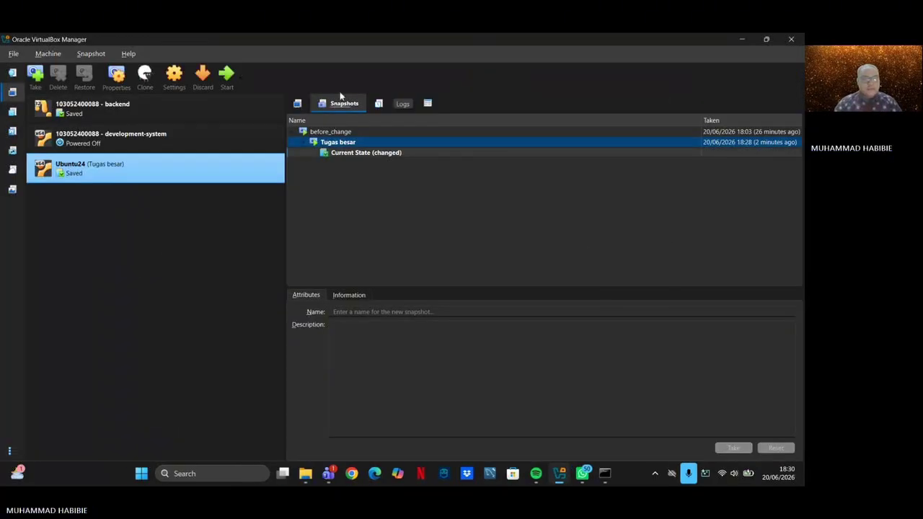
left_click(298, 104)
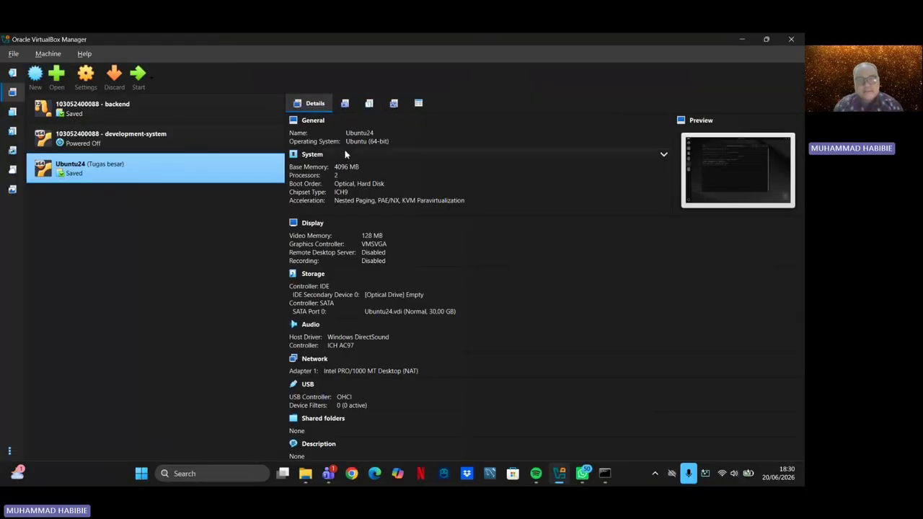
left_click(345, 105)
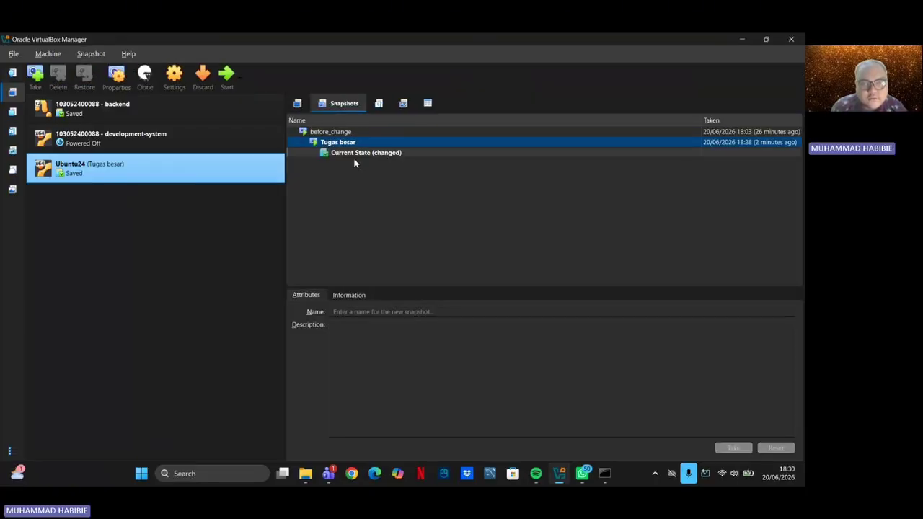
Restore Ubuntu24 to the Tugas besar snapshot without snapshotting the current state
left_click(384, 144)
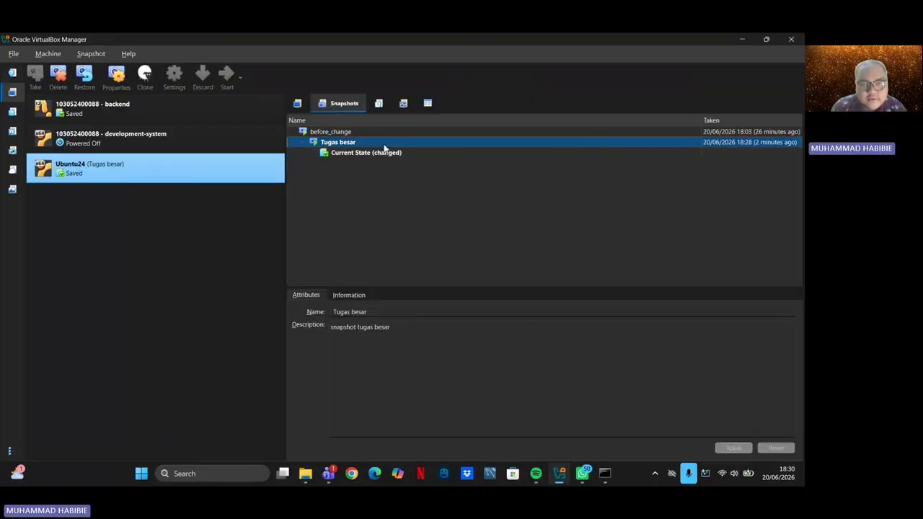
right_click(385, 147)
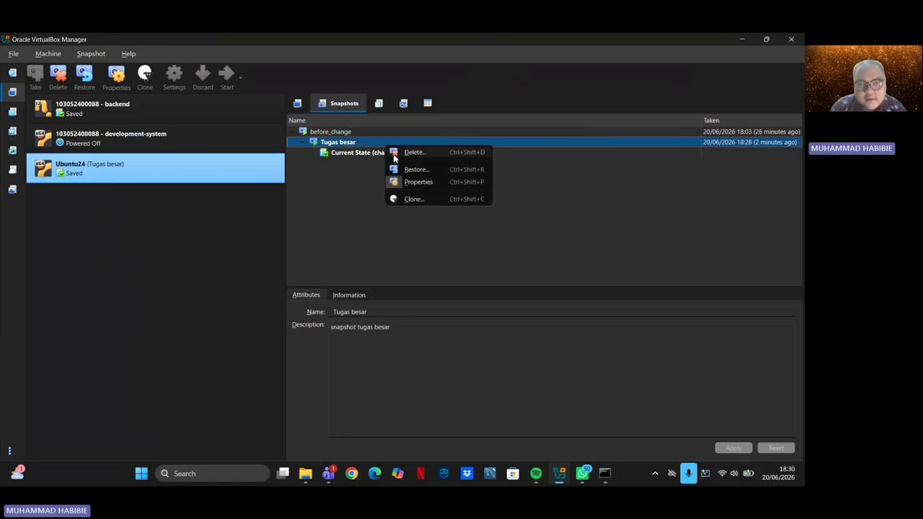
left_click(412, 172)
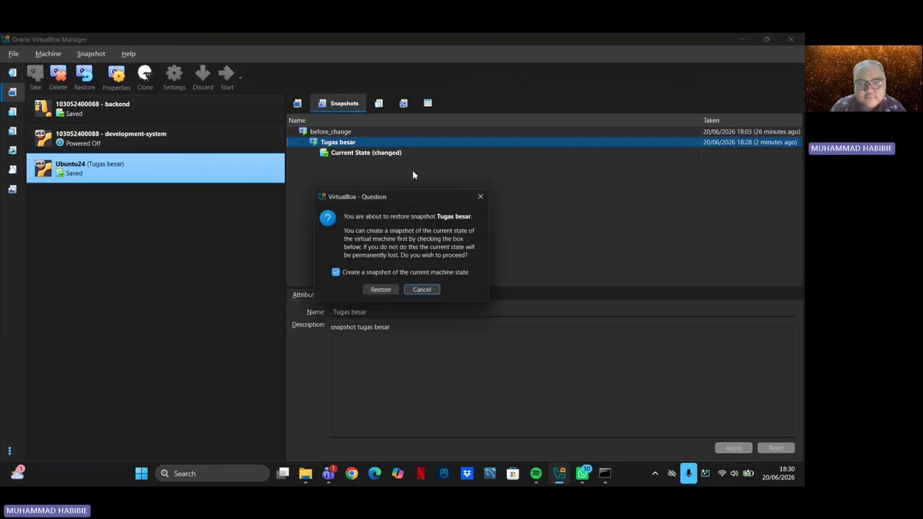
left_click(335, 274)
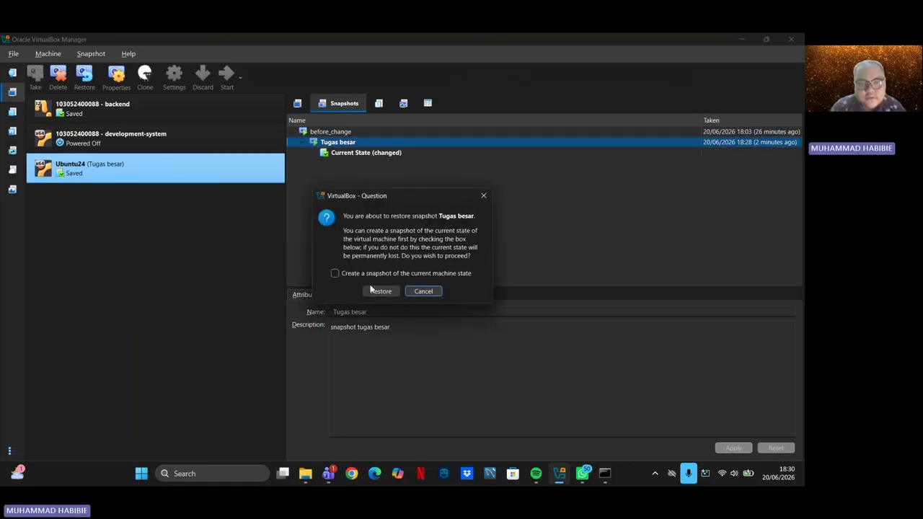
left_click(379, 291)
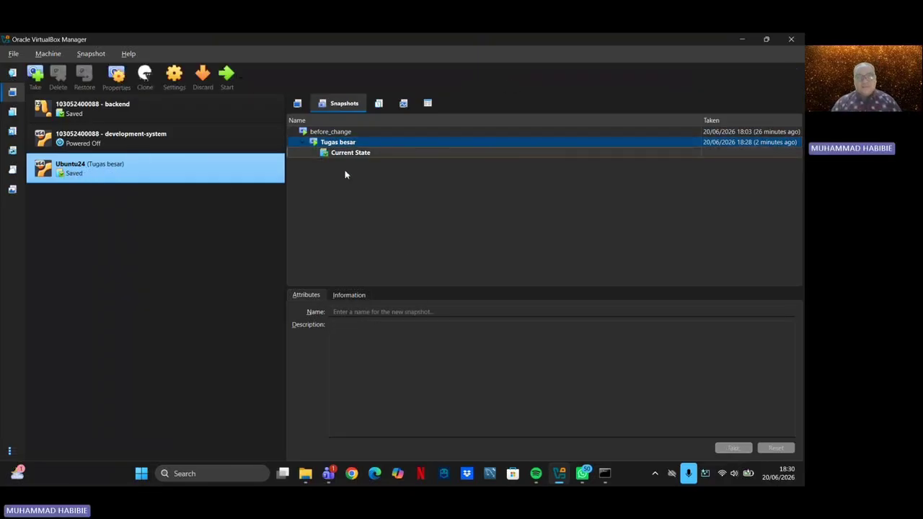
Start the restored Ubuntu24 machine and select the before_change snapshot in the tree
left_click(226, 75)
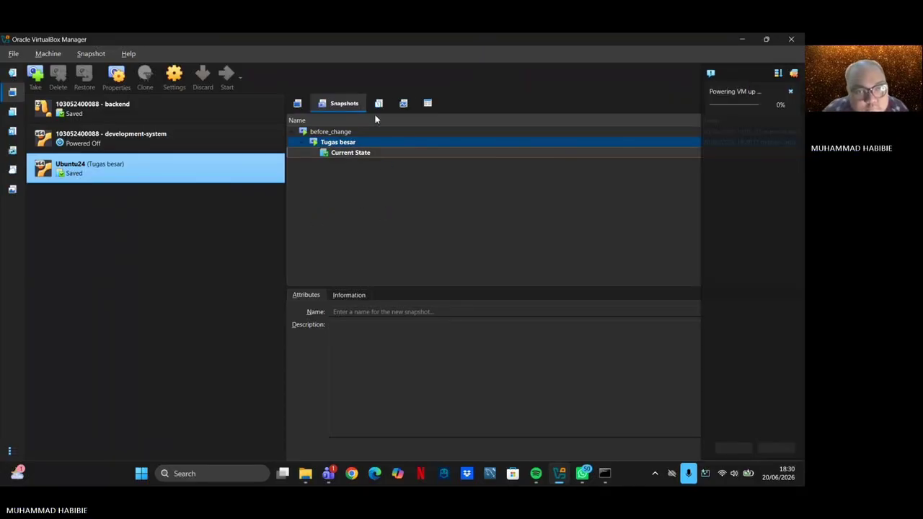
left_click(302, 142)
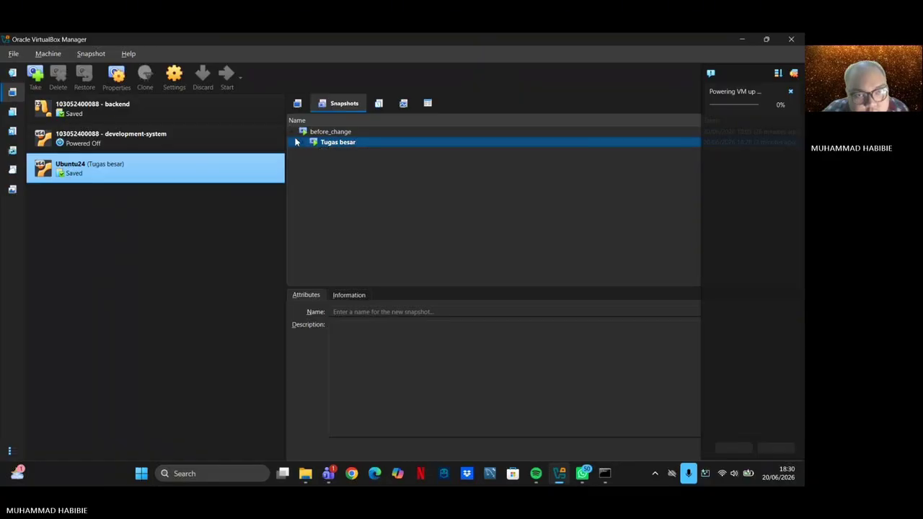
left_click(293, 132)
left_click(293, 132)
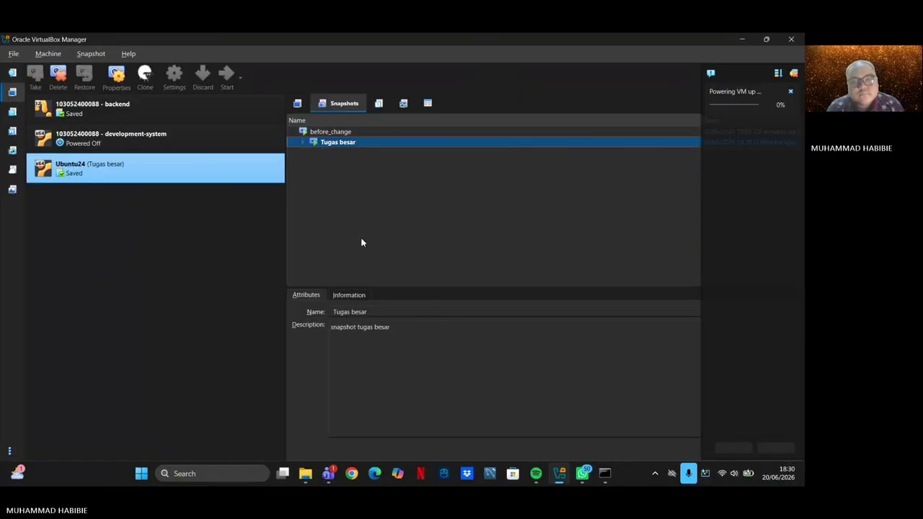
left_click(344, 131)
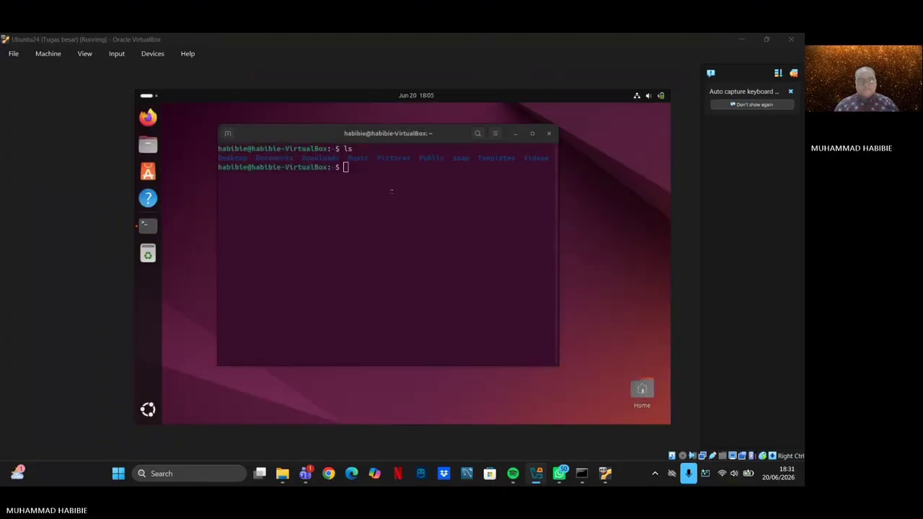
Type ls at the terminal prompt of the restored Ubuntu guest
left_click(392, 191)
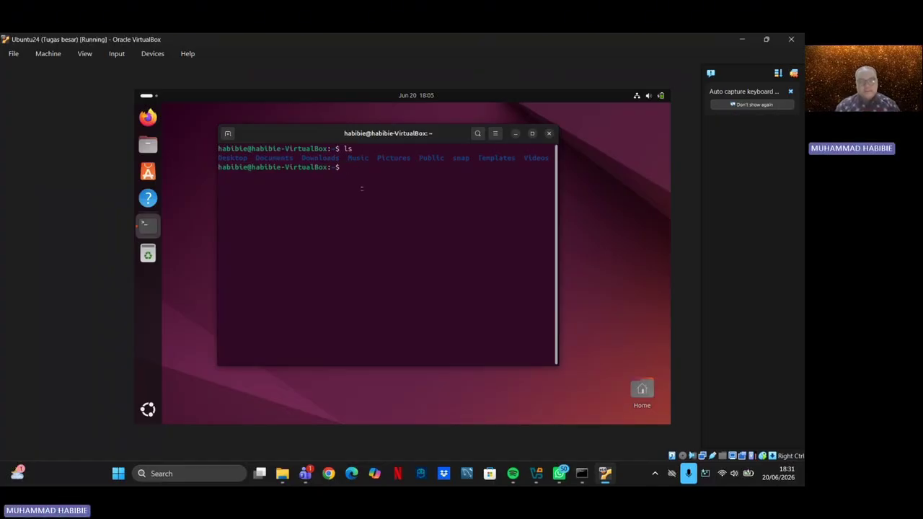
type("ls")
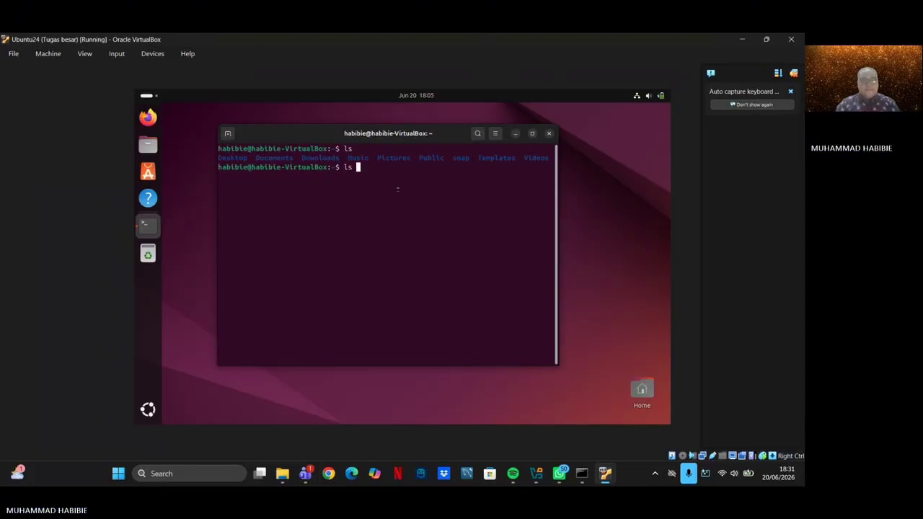
Run ls to list the home folder again, then open the Machine menu
key("Return")
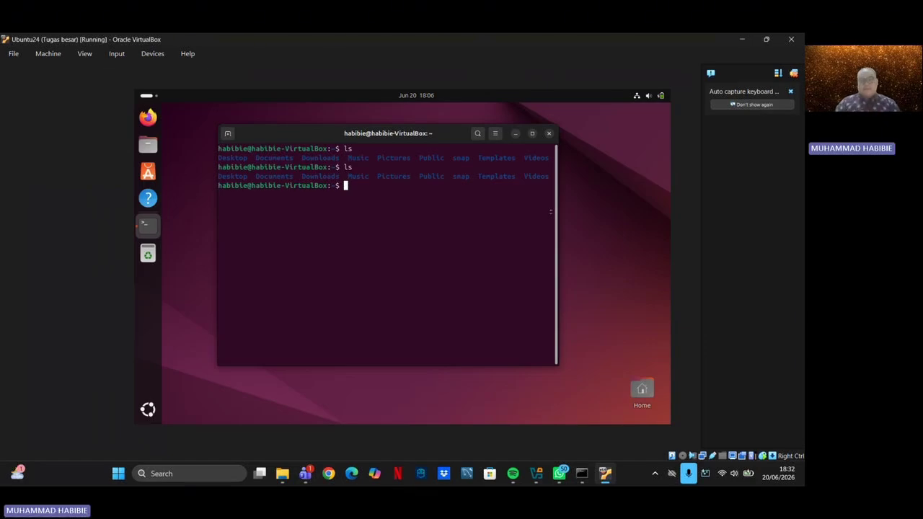
left_click(52, 56)
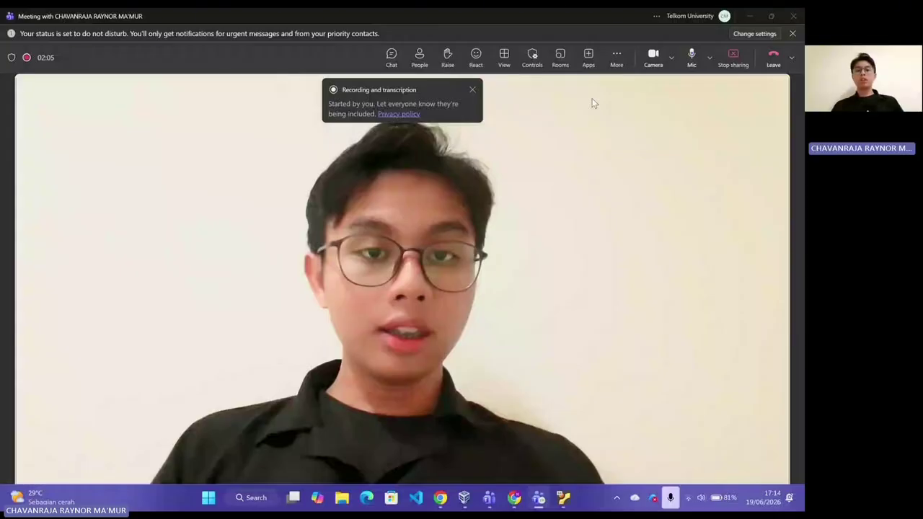
Switch from the Teams meeting to the Oracle VM VirtualBox Manager window
key("alt+Tab")
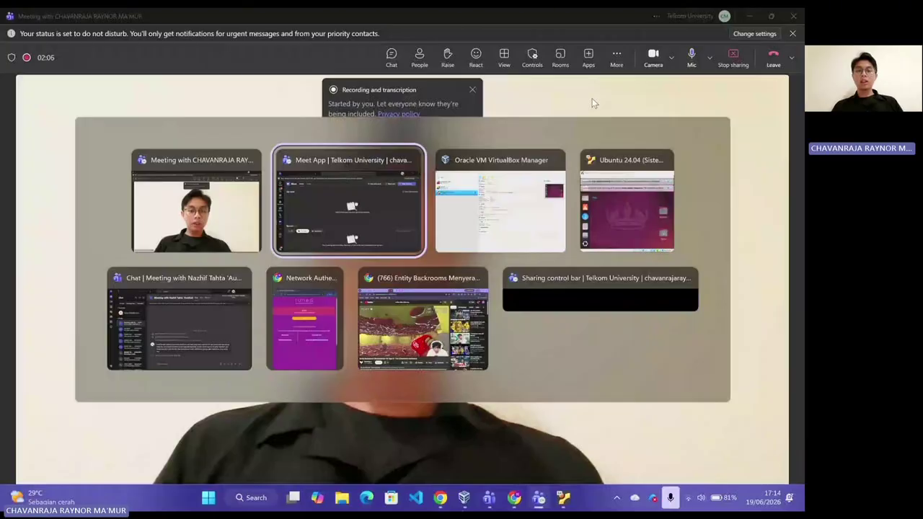
left_click(523, 167)
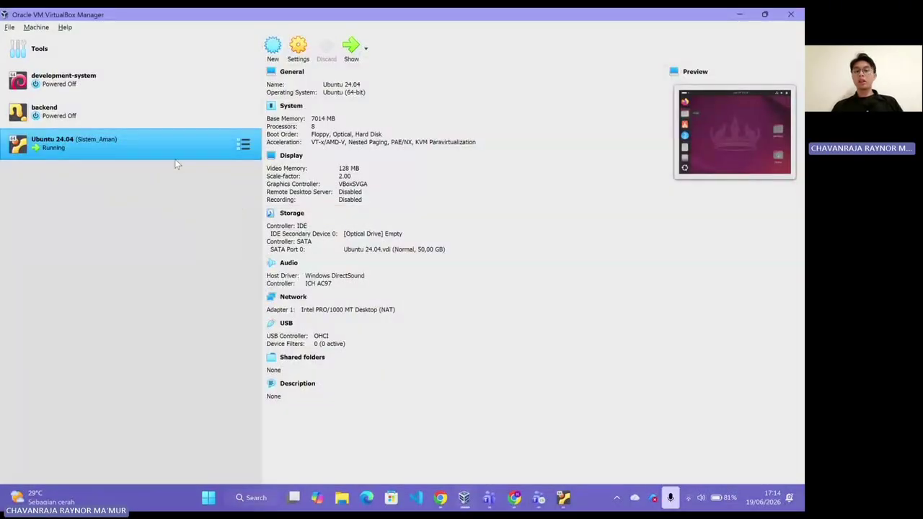
Confirm Ubuntu 24.04's Adapter 1 stays attached to NAT, then return to the running VM window
left_click(299, 48)
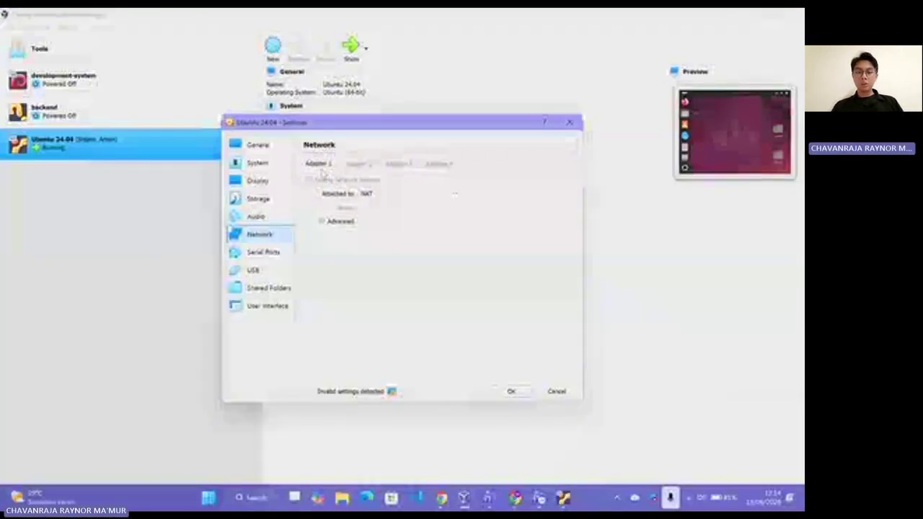
left_click(426, 195)
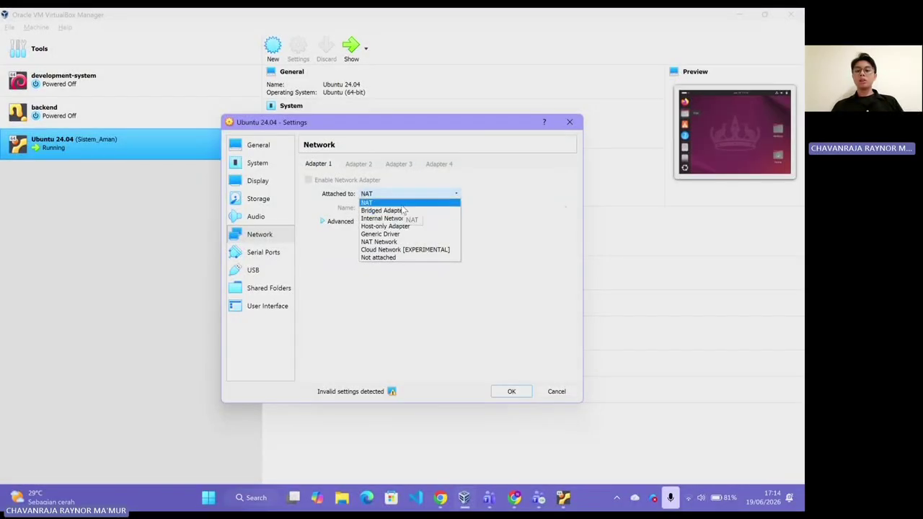
left_click(415, 202)
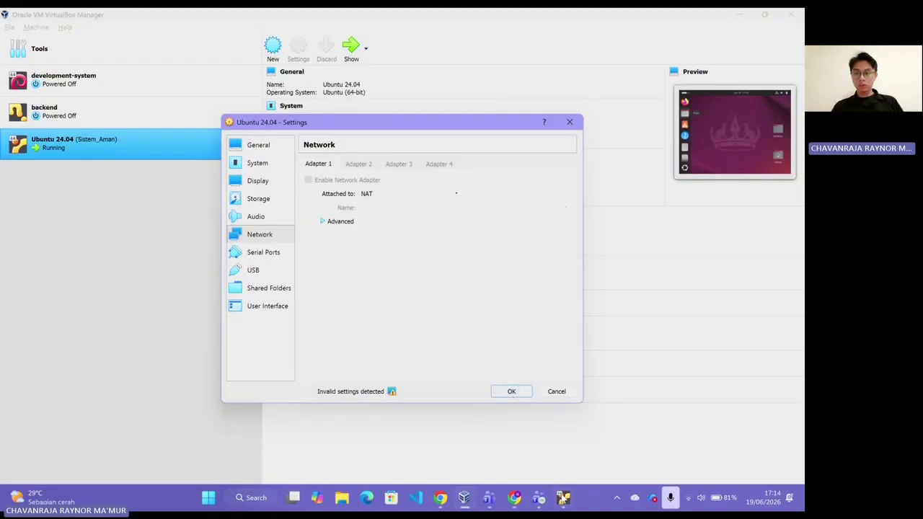
left_click(563, 497)
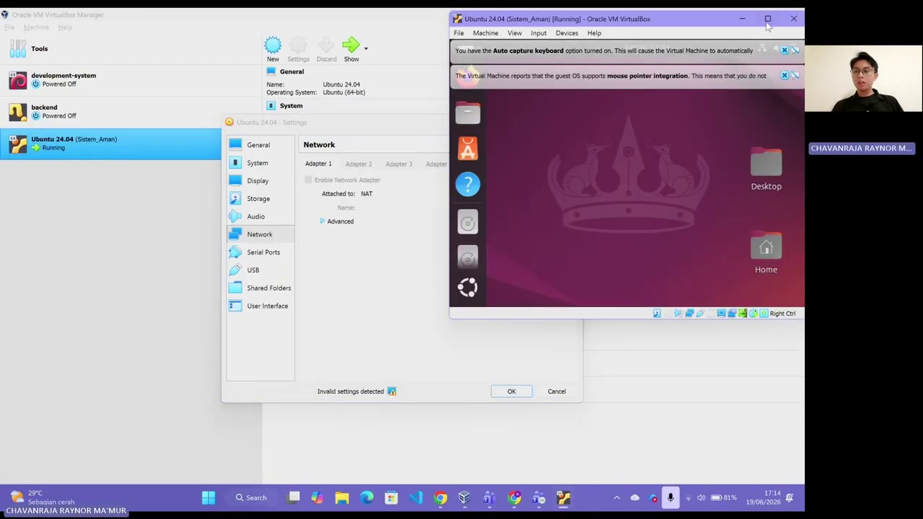
Maximize the VM window and open a Terminal from the Ubuntu app list
left_click(767, 20)
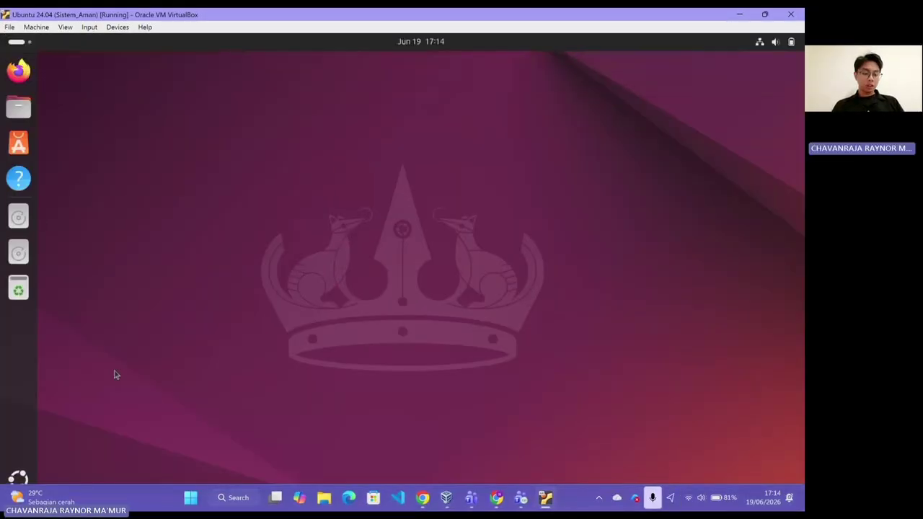
left_click(18, 478)
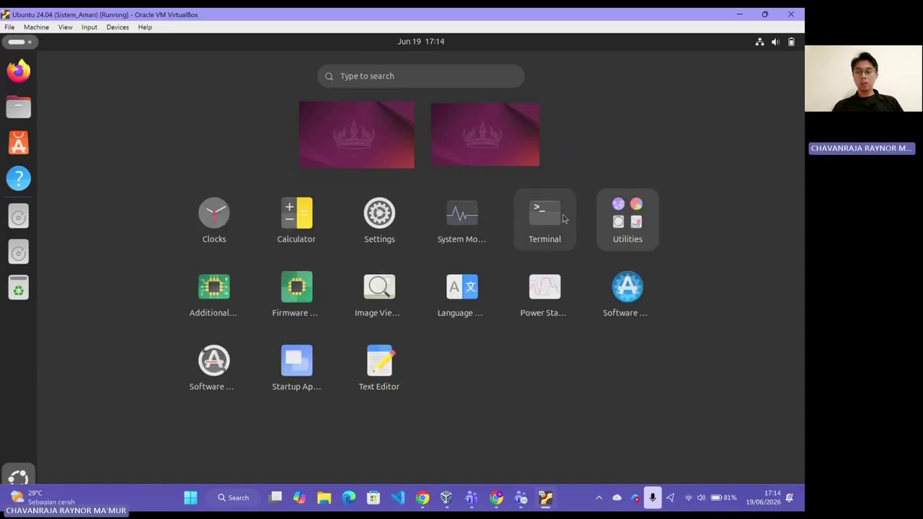
left_click(544, 216)
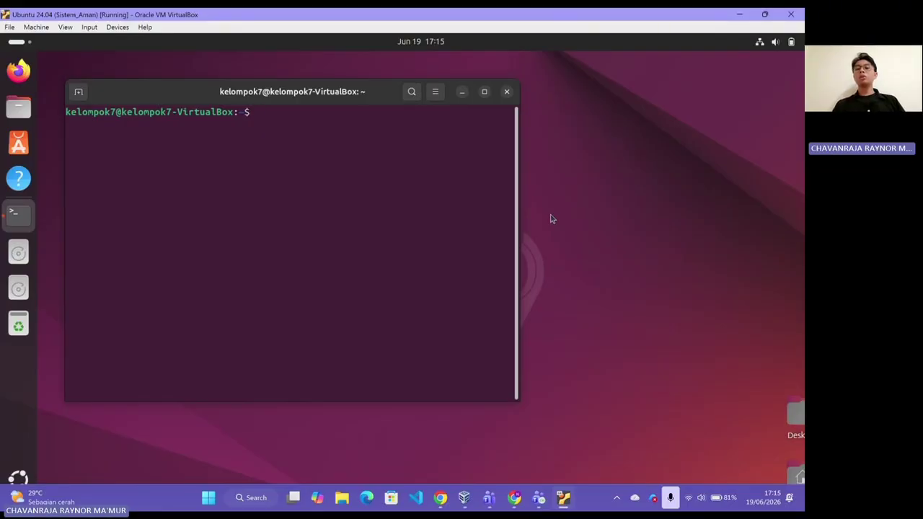
Ping 8.8.8.8, receive four replies, then suspend it with Ctrl+Z
type("pin")
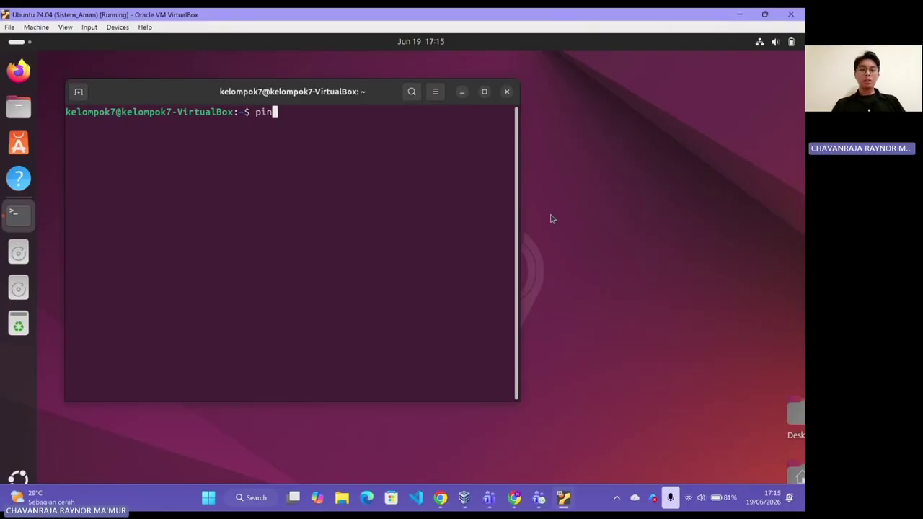
type("g ")
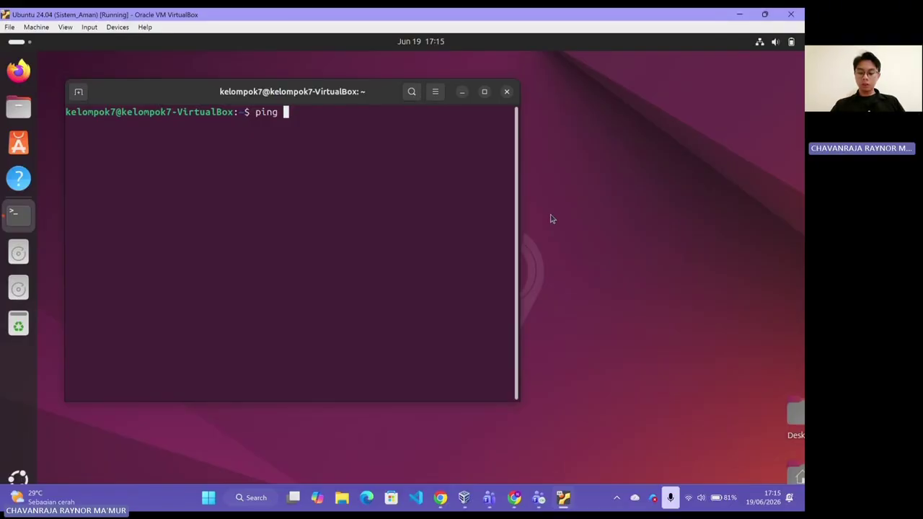
type("8.8.8.8")
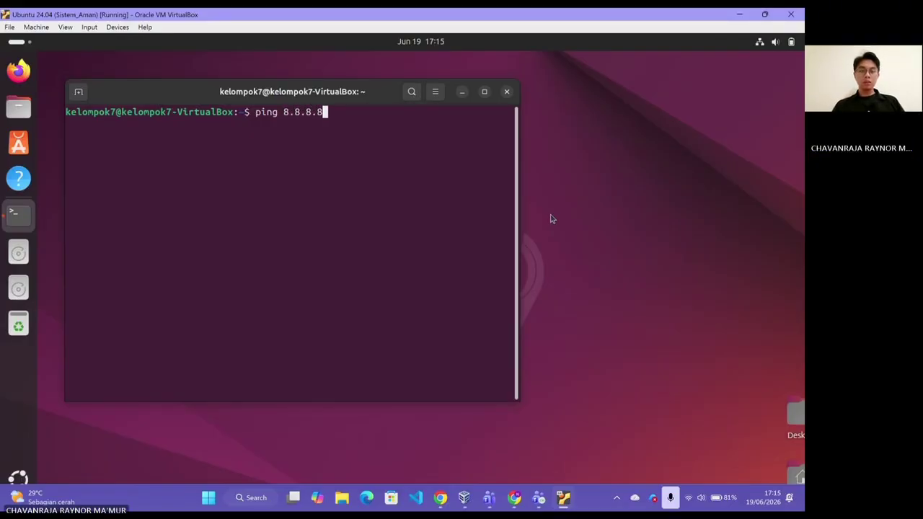
key("Return")
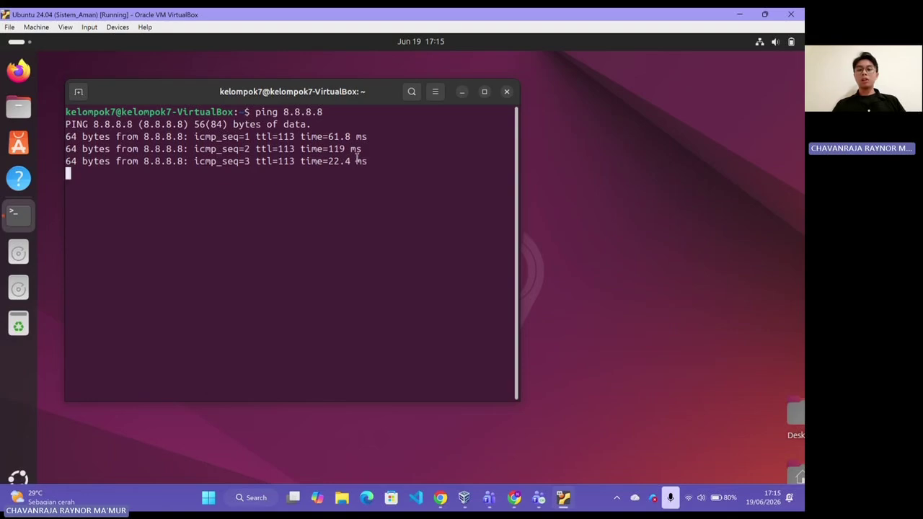
key("ctrl+z")
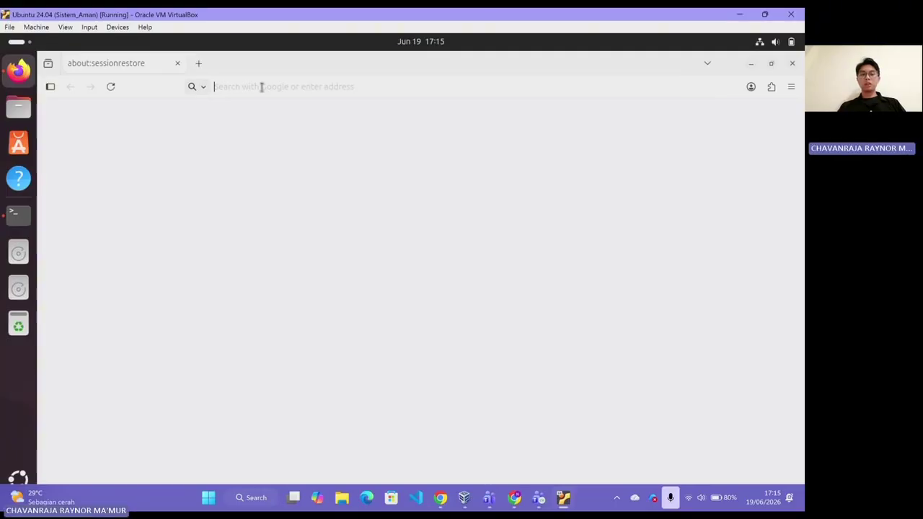
Go to youtube.com in Firefox and start a new session so the home page loads
type("you")
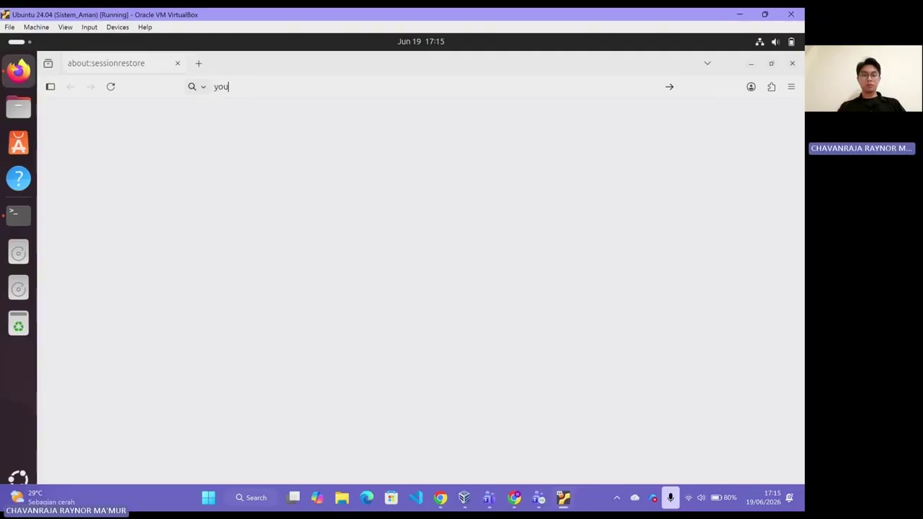
type("tub")
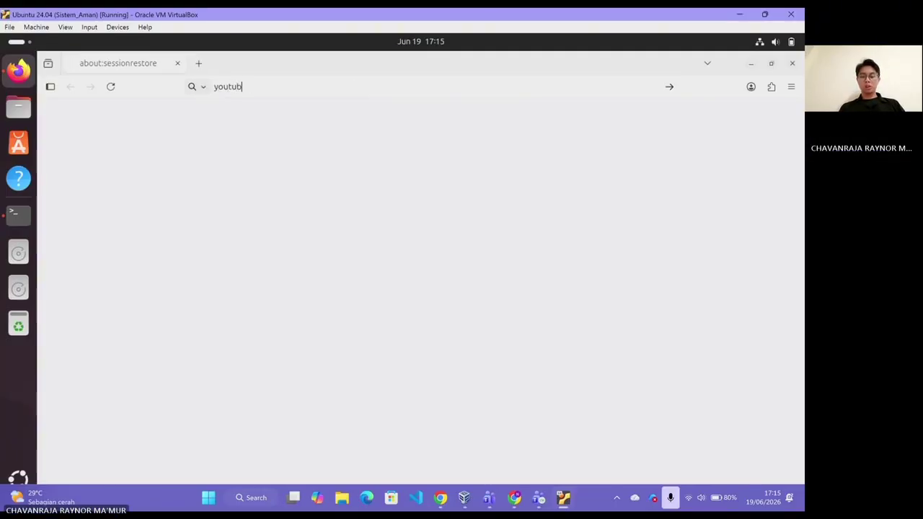
type("e.com/")
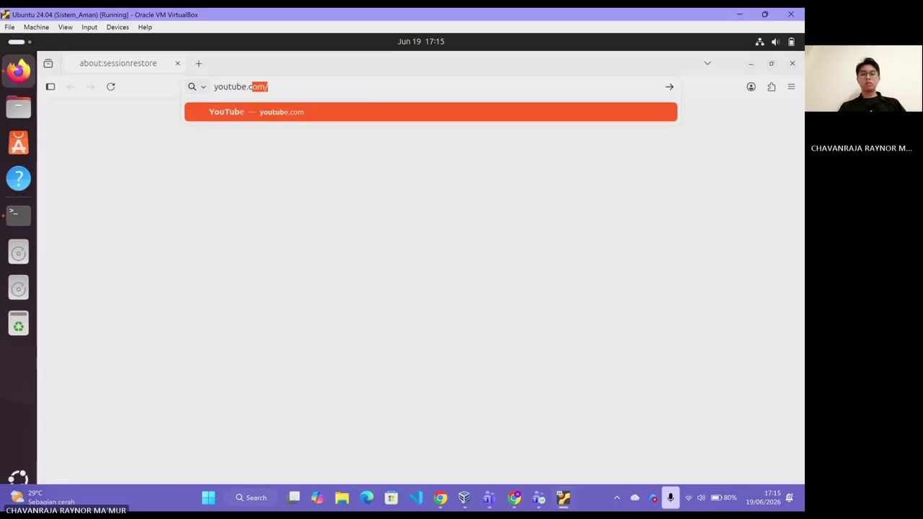
key("Return")
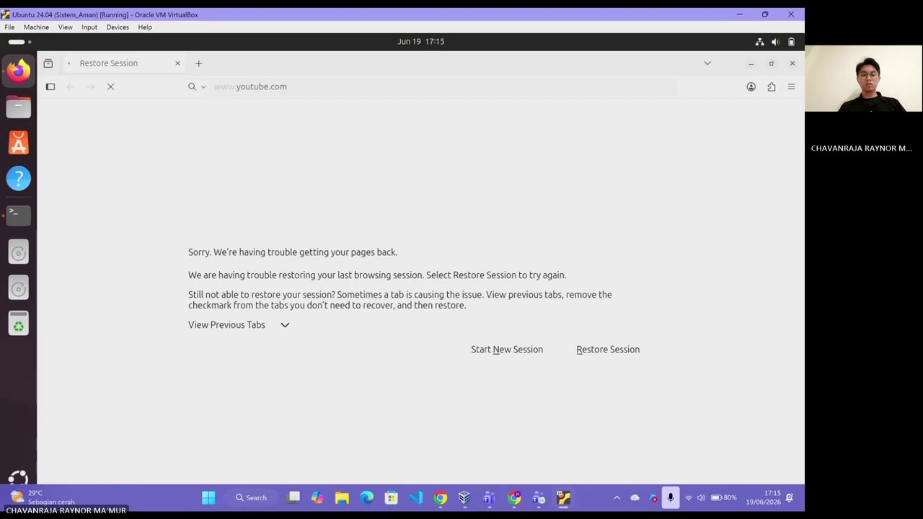
left_click(488, 352)
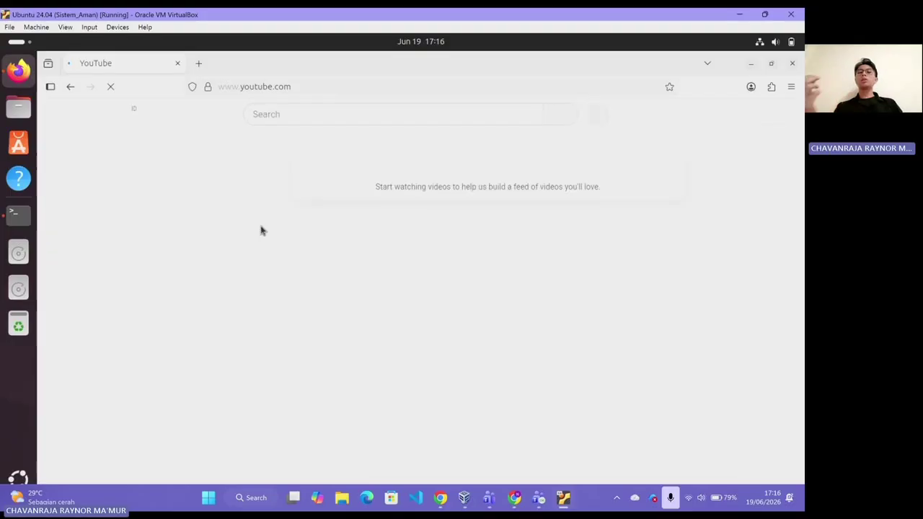
Search YouTube for 'lagu indonesia' and scroll through the results
left_click(319, 115)
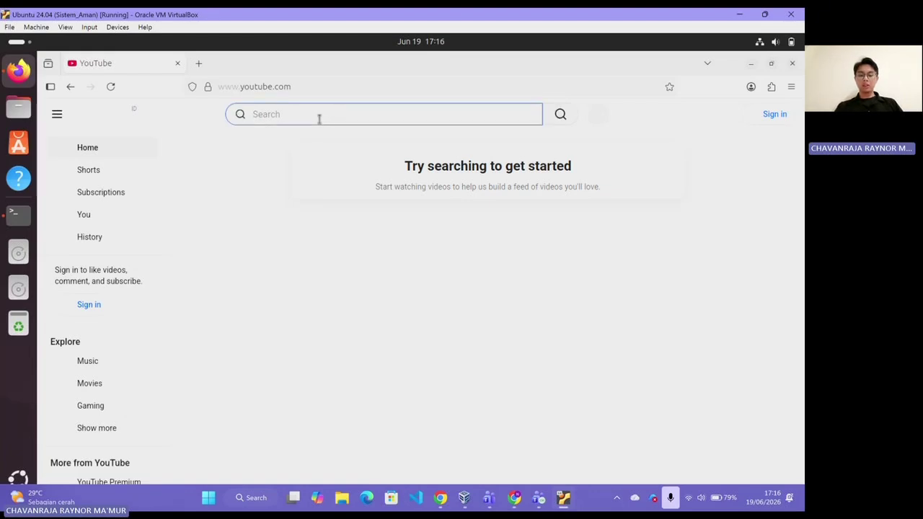
type("lagu")
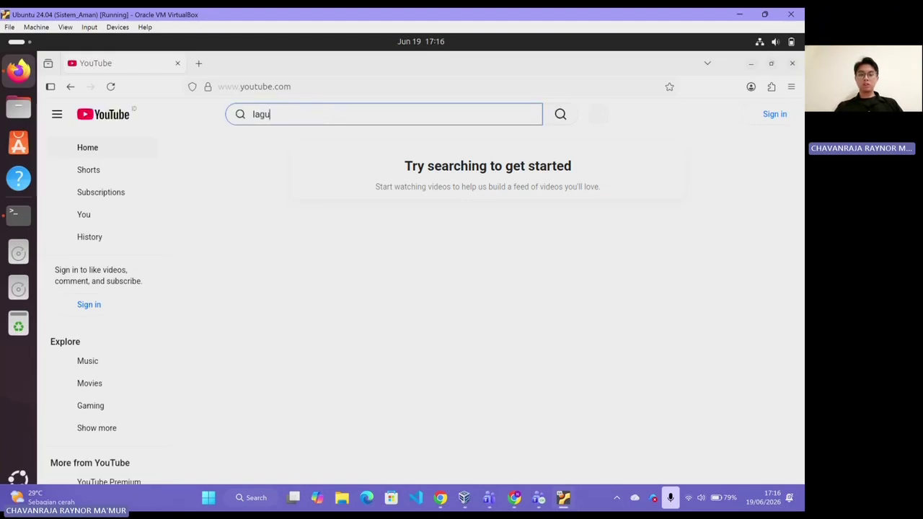
type(" indo")
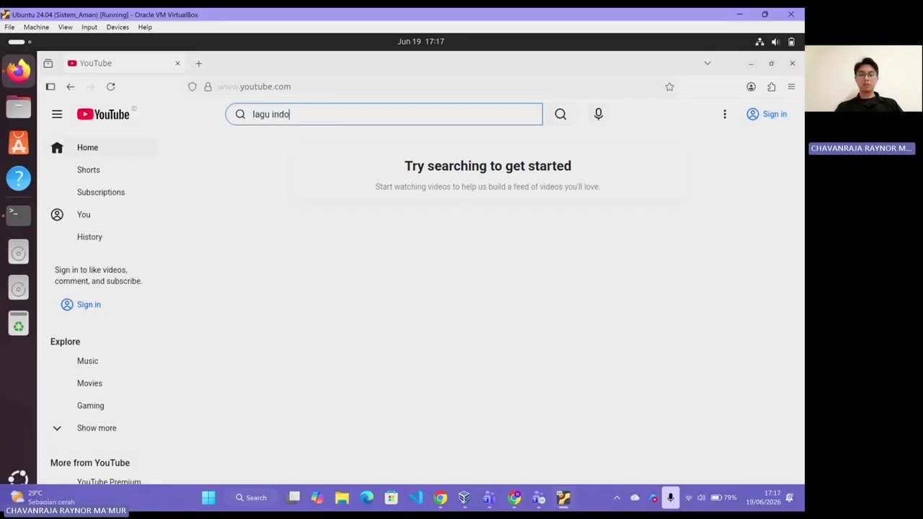
type("ne")
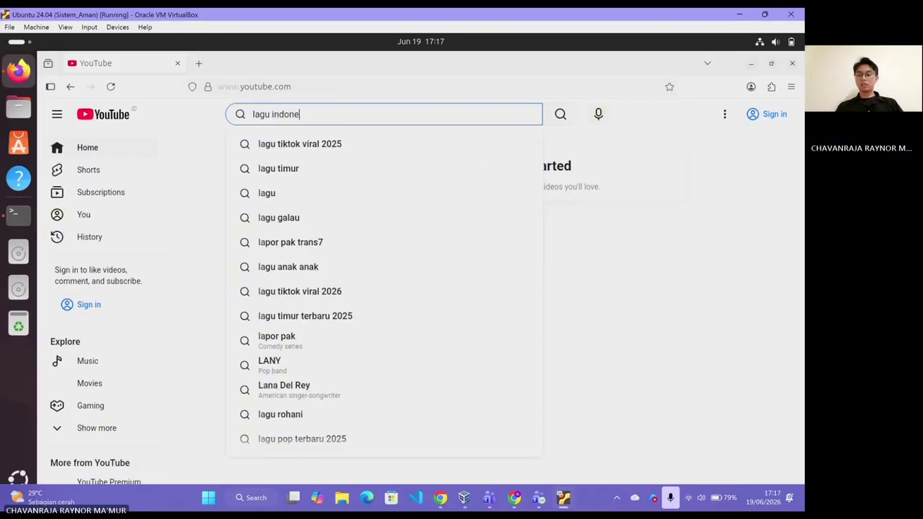
type("sia")
key("Return")
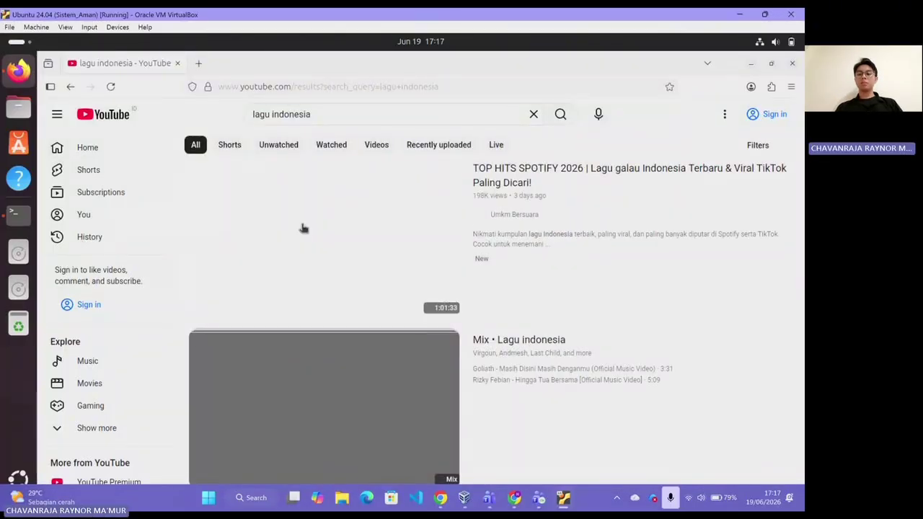
scroll(304, 228, "down", 2)
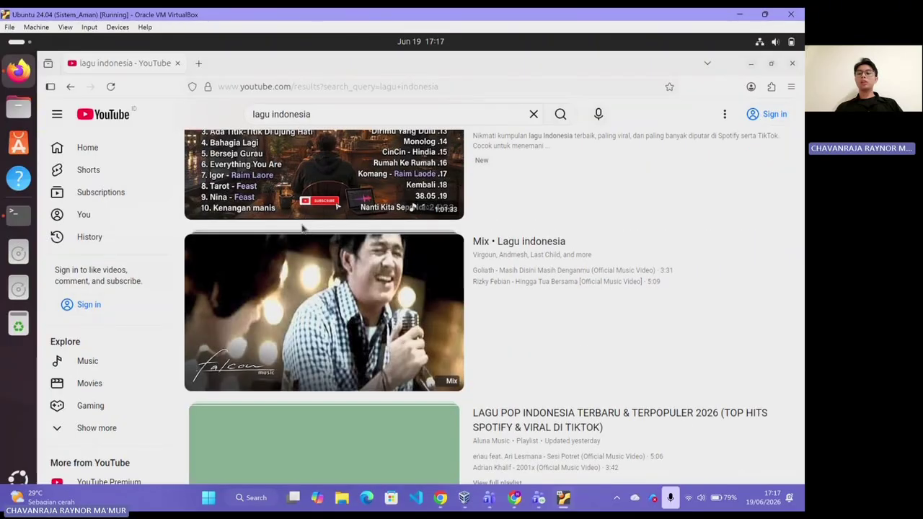
scroll(304, 228, "down", 4)
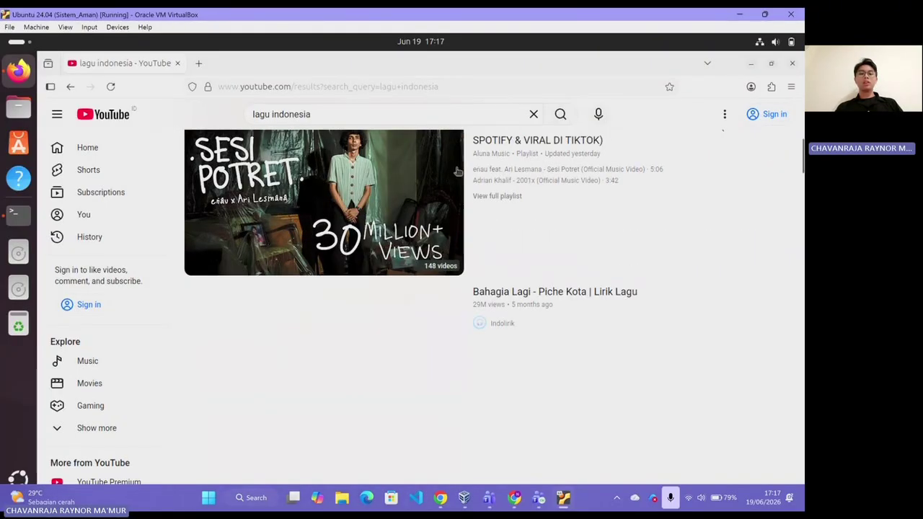
scroll(457, 171, "up", 6)
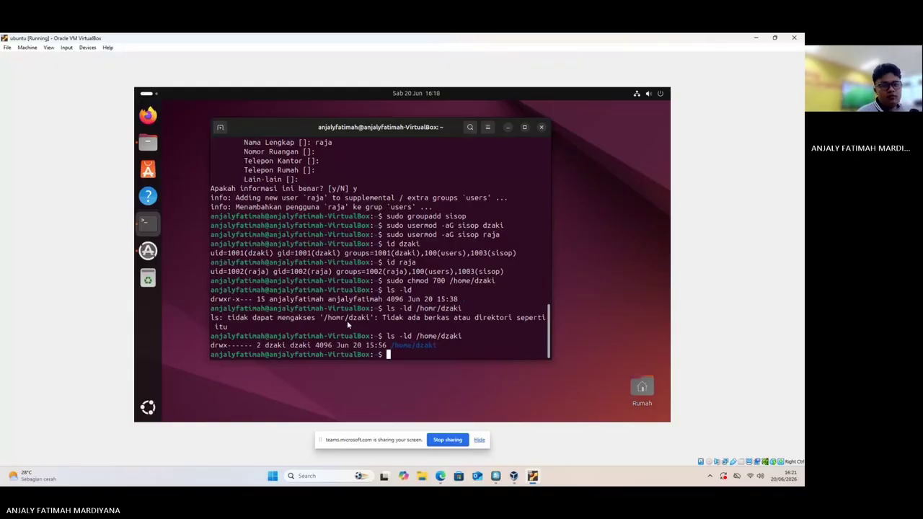
Run 'sudo apt update && sudo install ufw' in the terminal and authenticate with the sudo password
type("sudo")
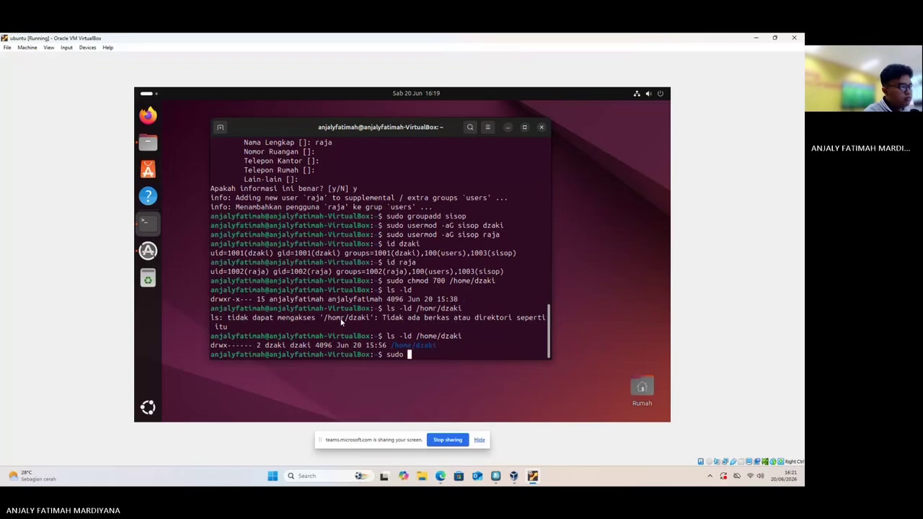
type("ap")
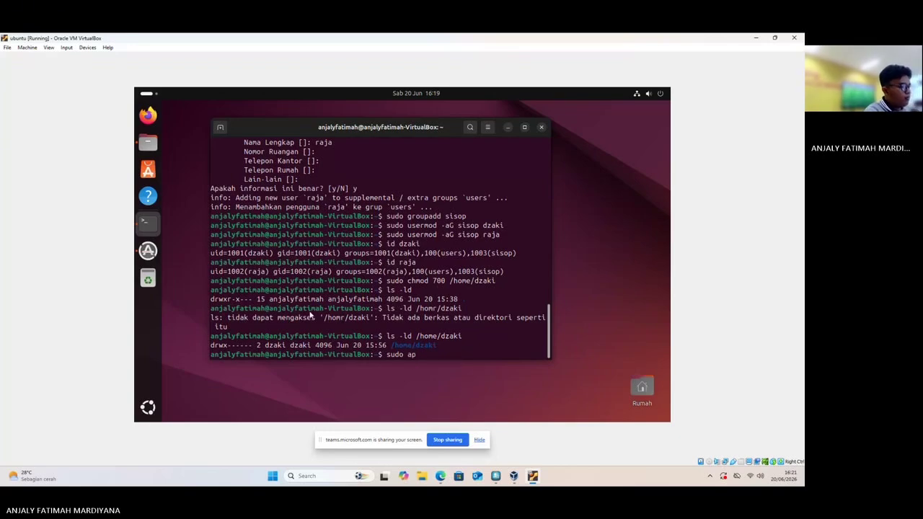
type("t")
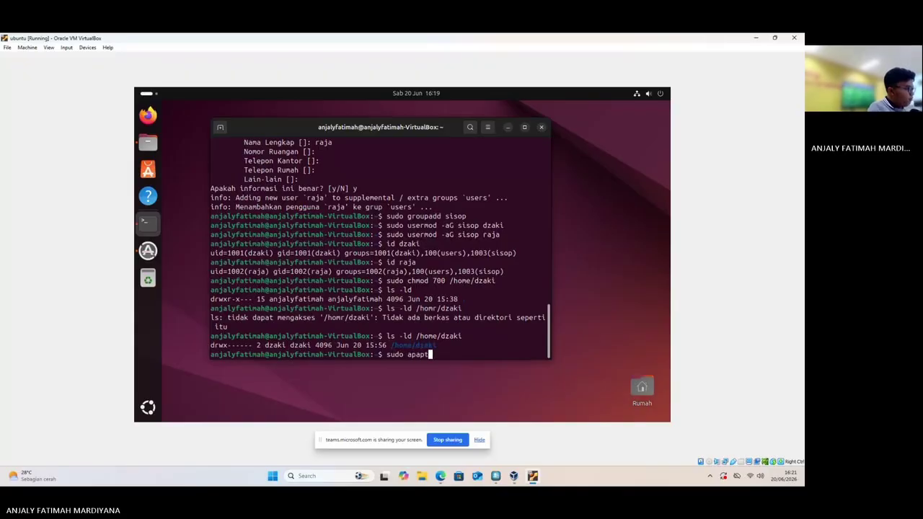
key("BackSpace")
type("t u")
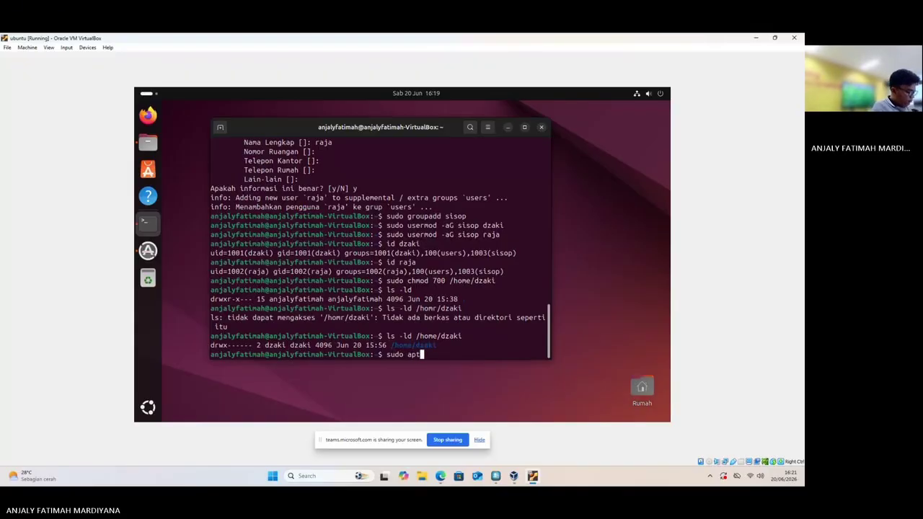
type("pdate")
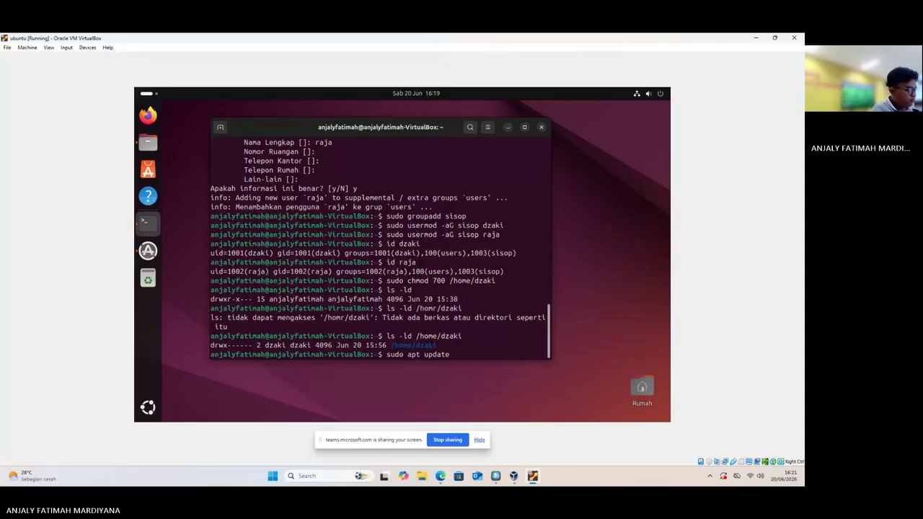
type(" && sudoi")
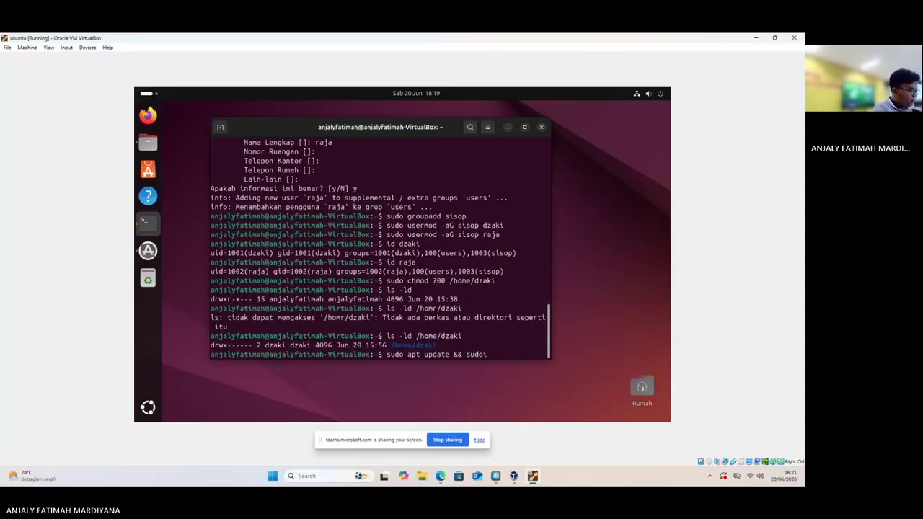
key("BackSpace")
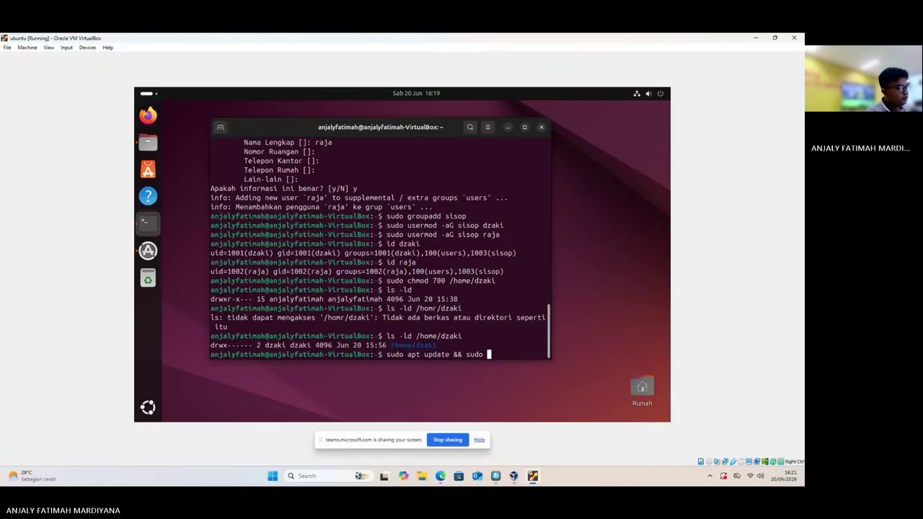
type("int")
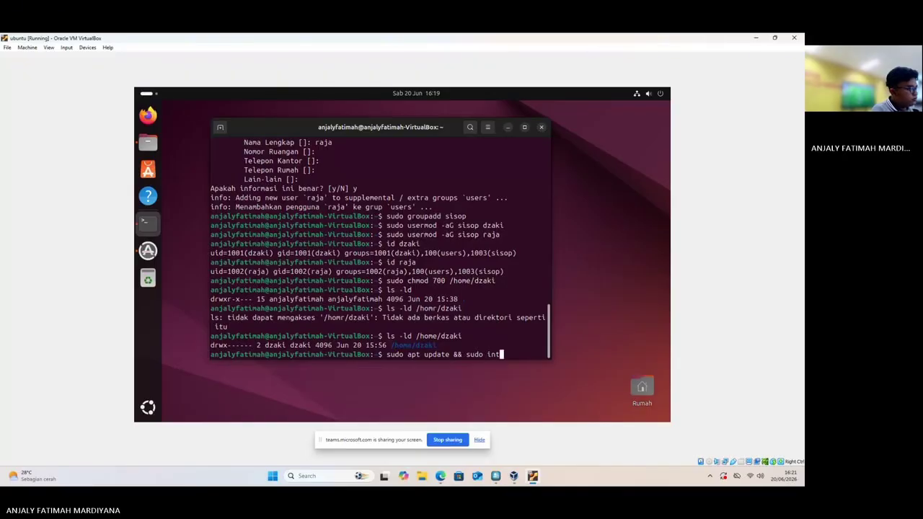
key("BackSpace")
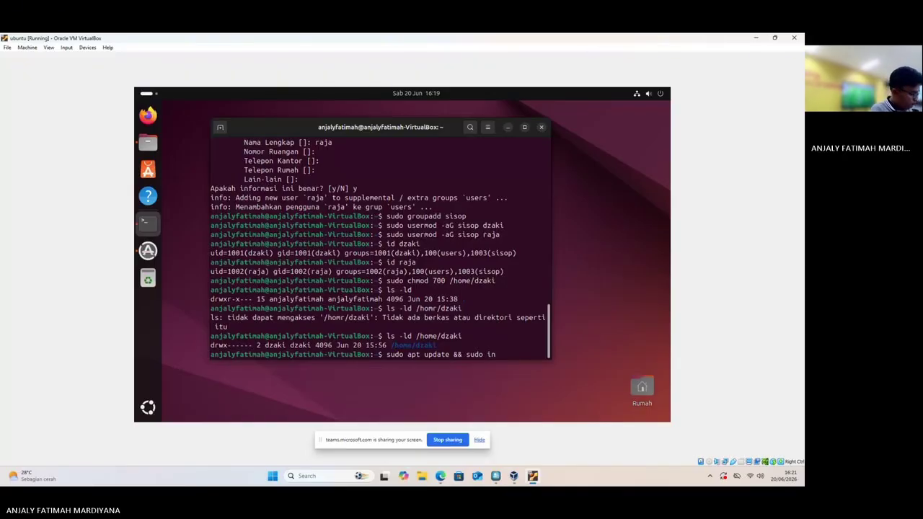
type("sta")
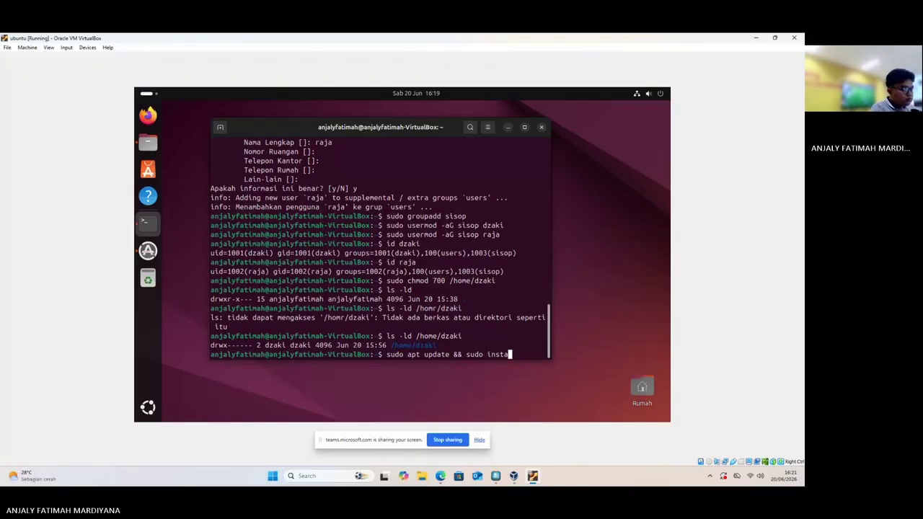
type("ll uf")
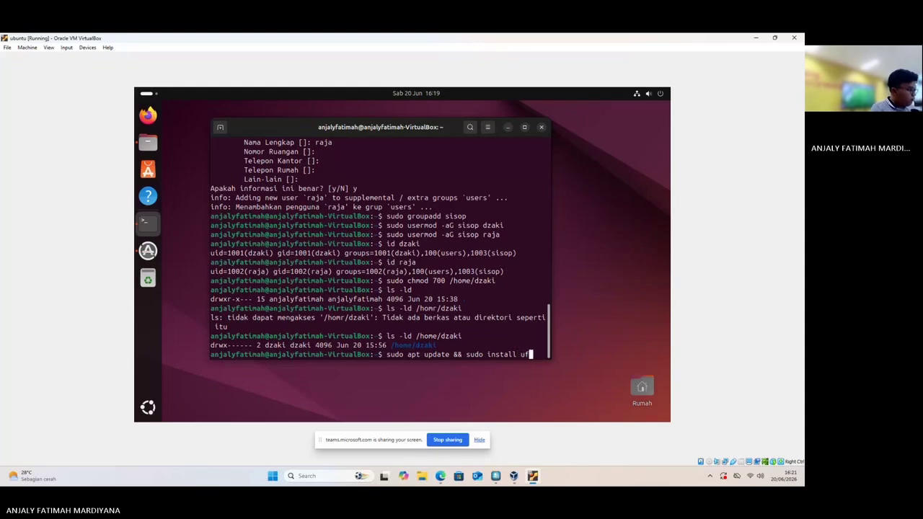
type("w")
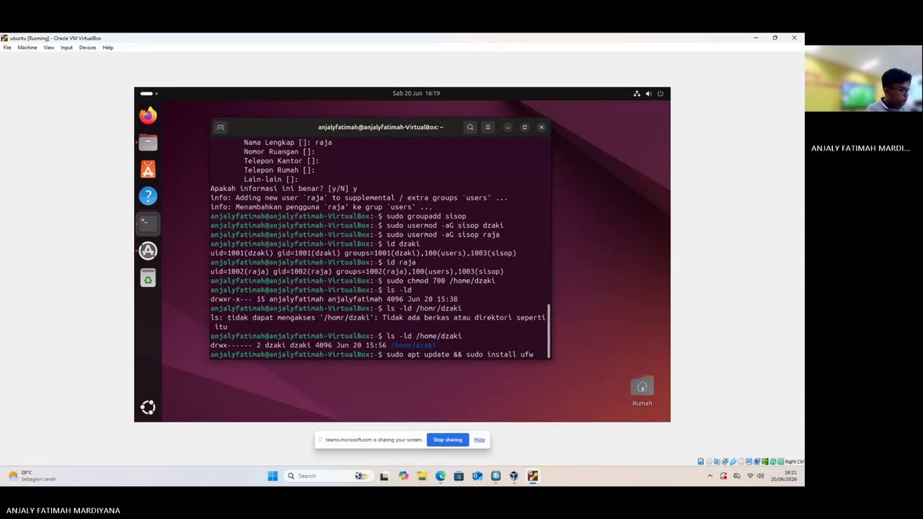
key("Return")
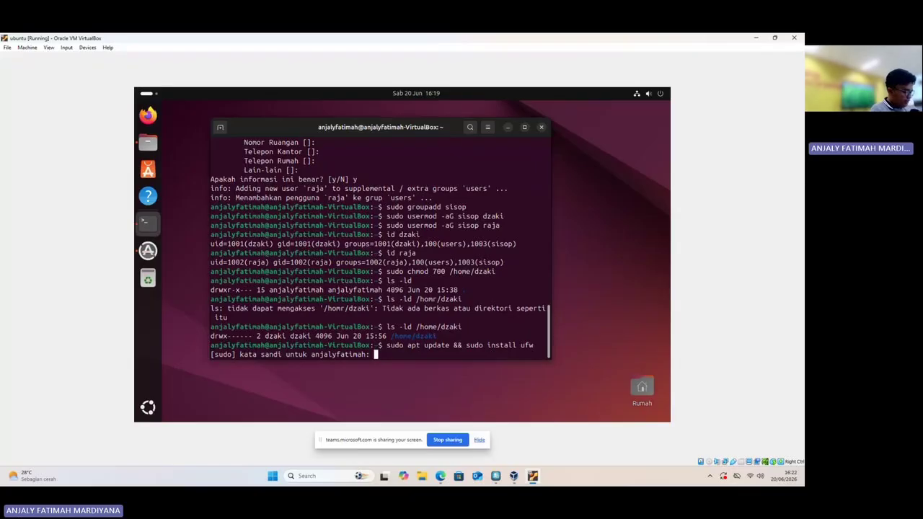
key("Return")
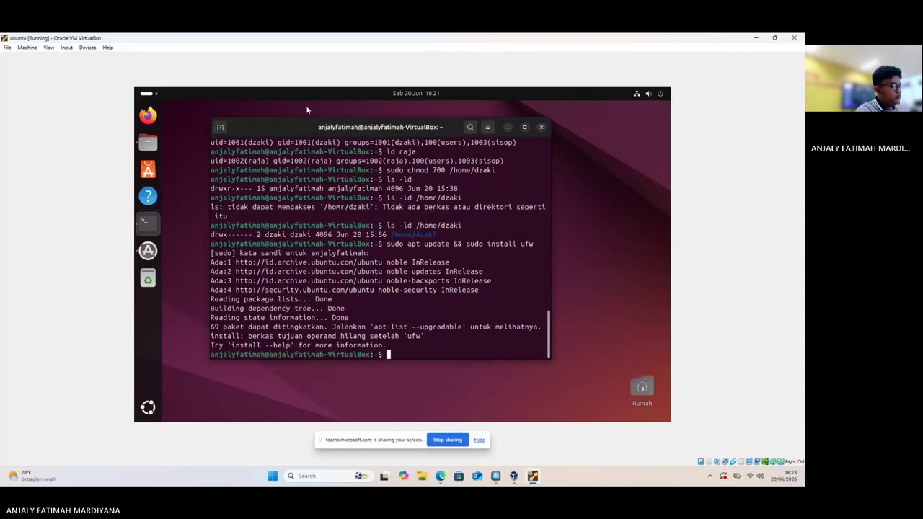
Run 'sudo ufw enable' so the firewall is active and starts on boot
type("sudo")
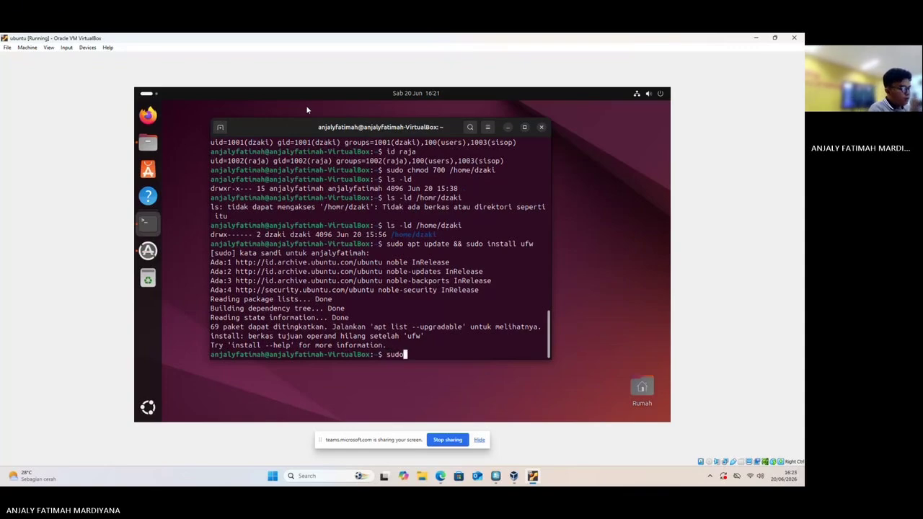
type(" ufw")
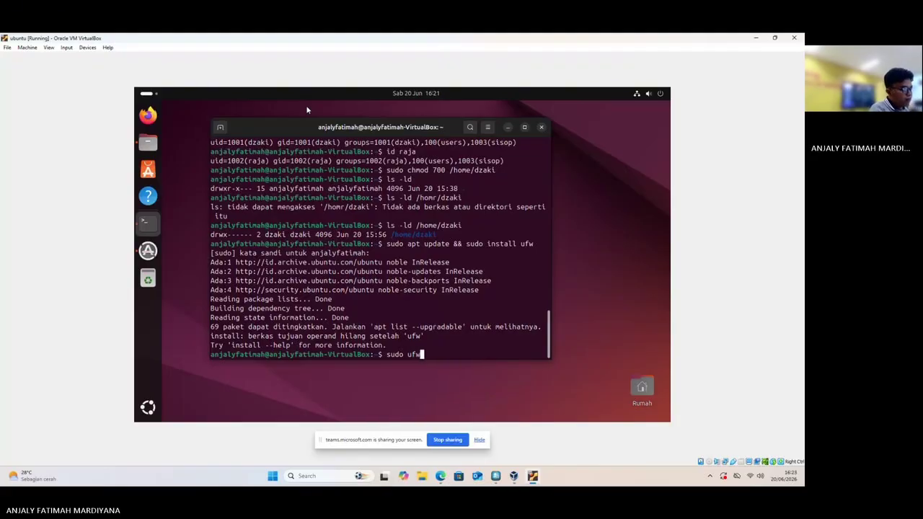
type(" en")
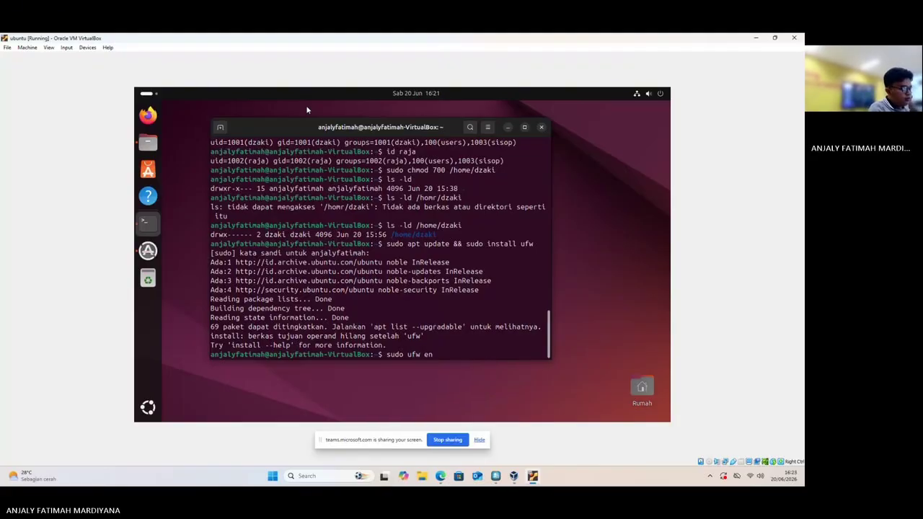
type("ab")
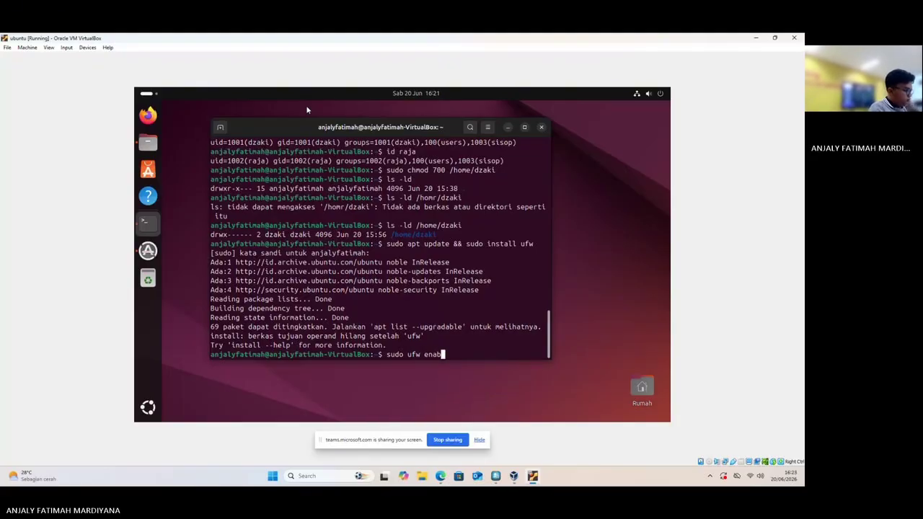
type("le")
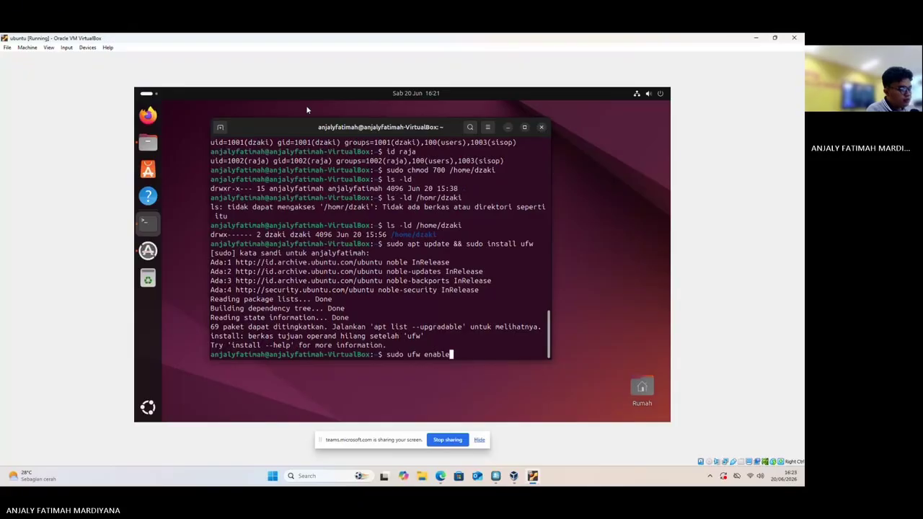
key("Return")
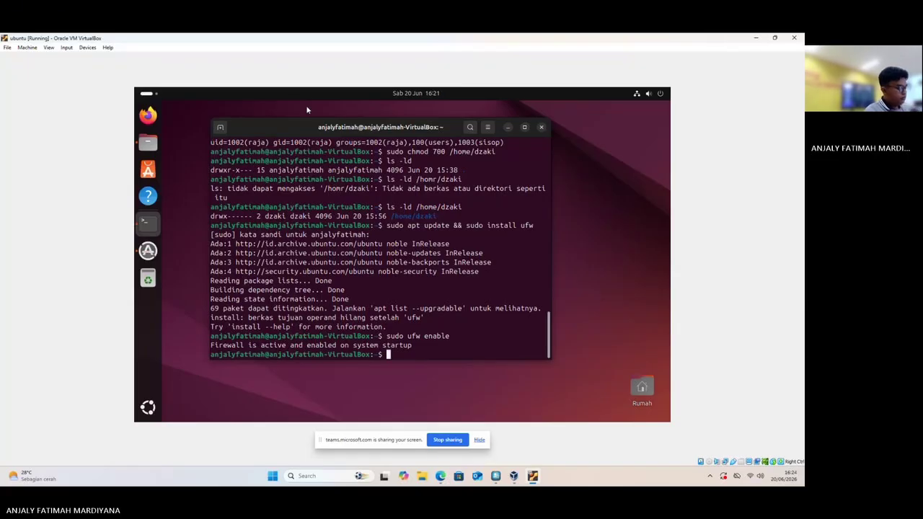
Add a ufw rule allowing 22/tcp with 'sudo ufw allow 22/tcp'
type("sud")
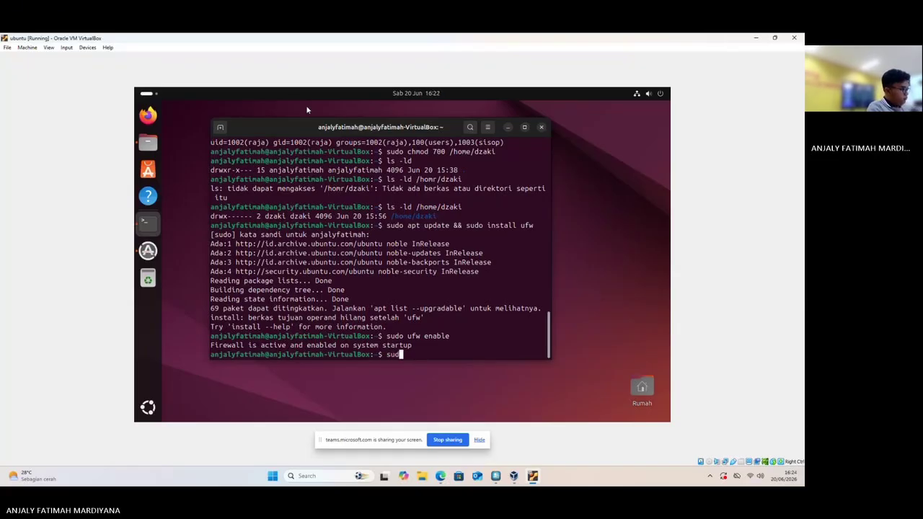
type("o ")
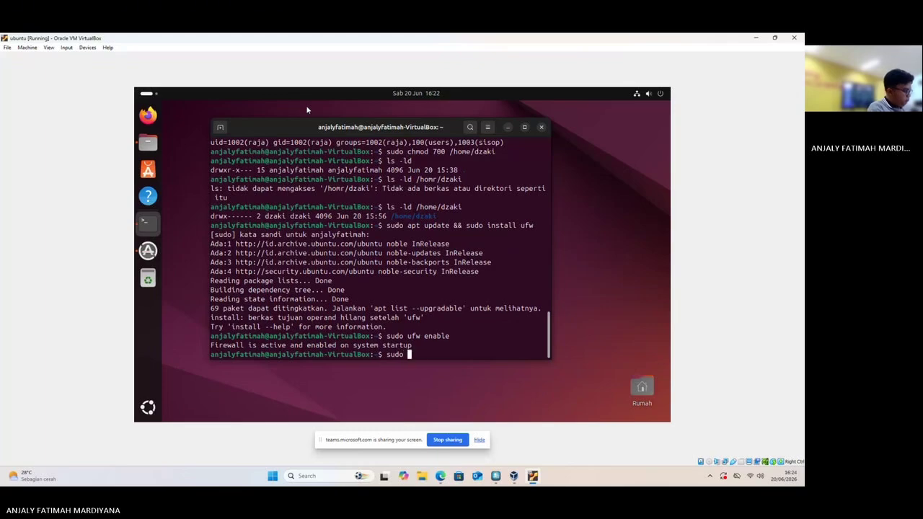
type("ufw ")
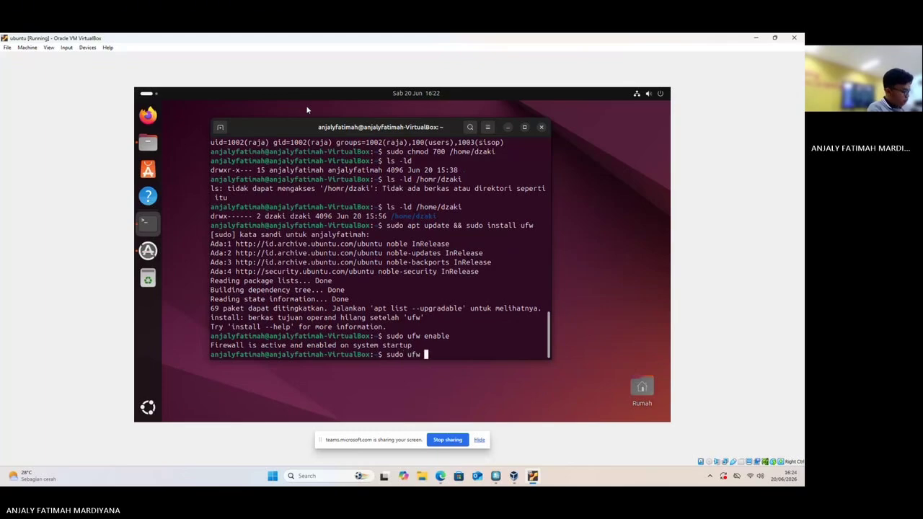
type("allow 22")
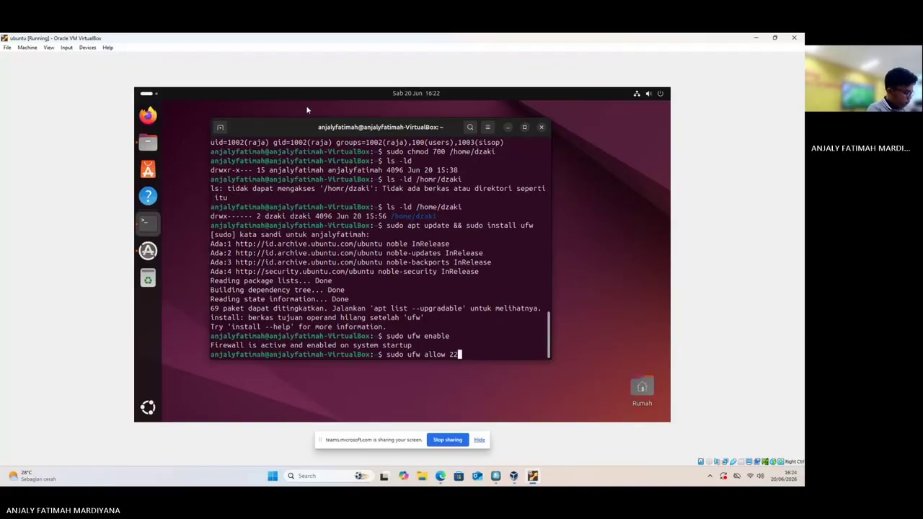
type("/tcp")
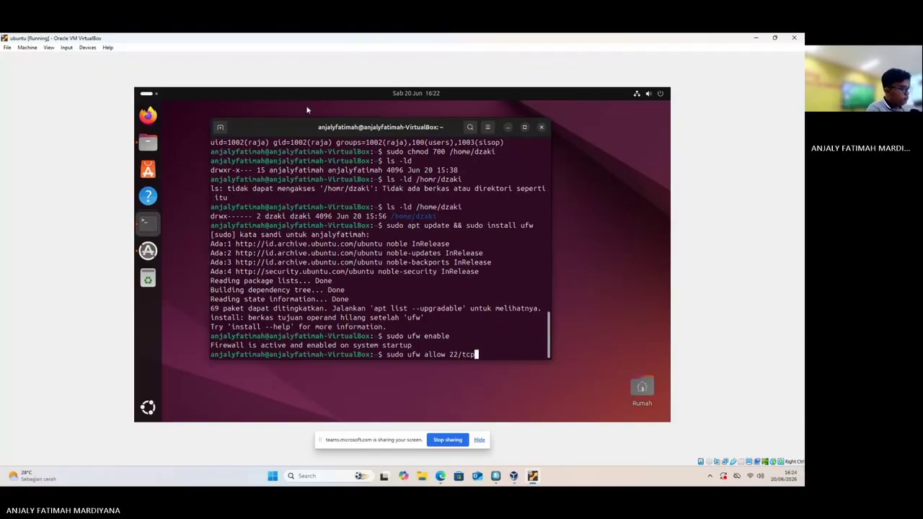
key("Return")
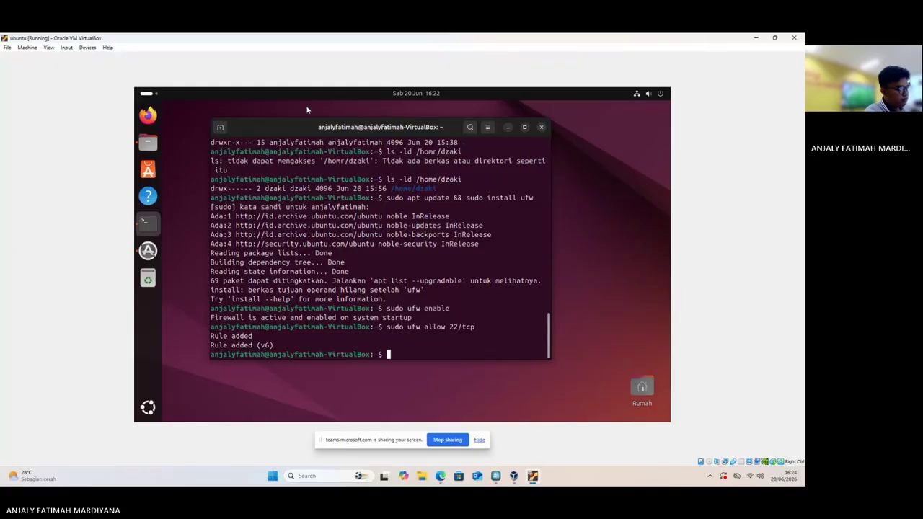
Add a ufw rule blocking 80/tcp with 'sudo ufw deny 80/tcp'
type("sudo")
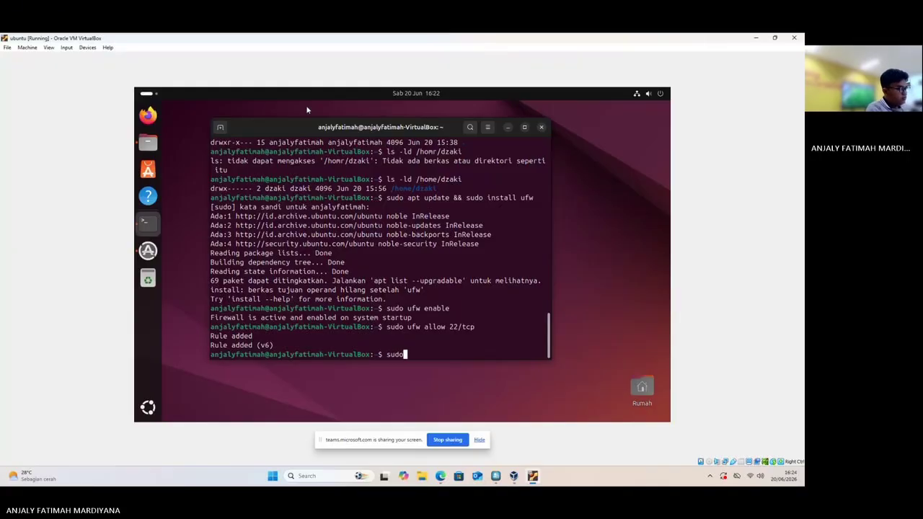
type(" uf")
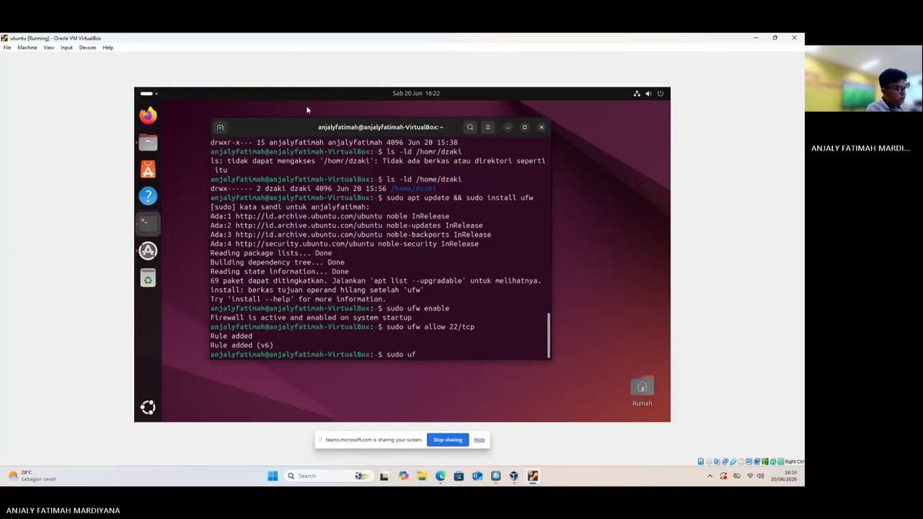
type("w den")
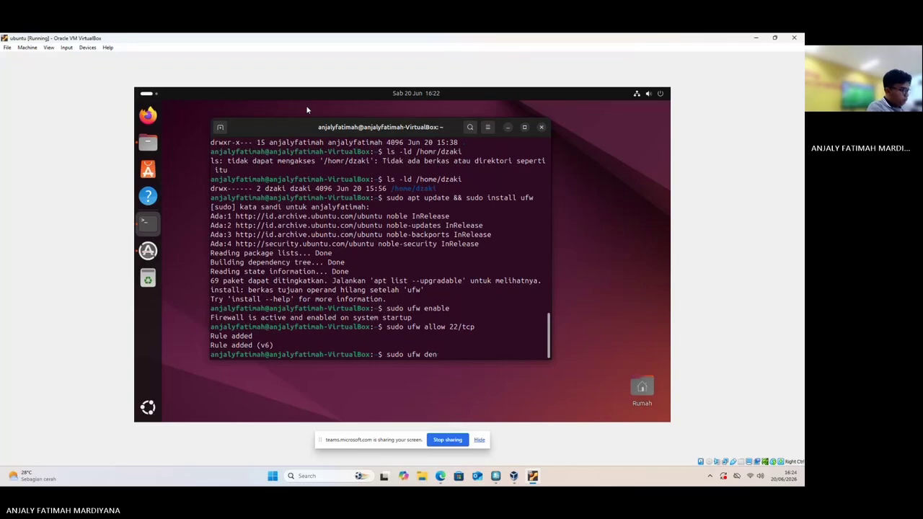
type("y 8")
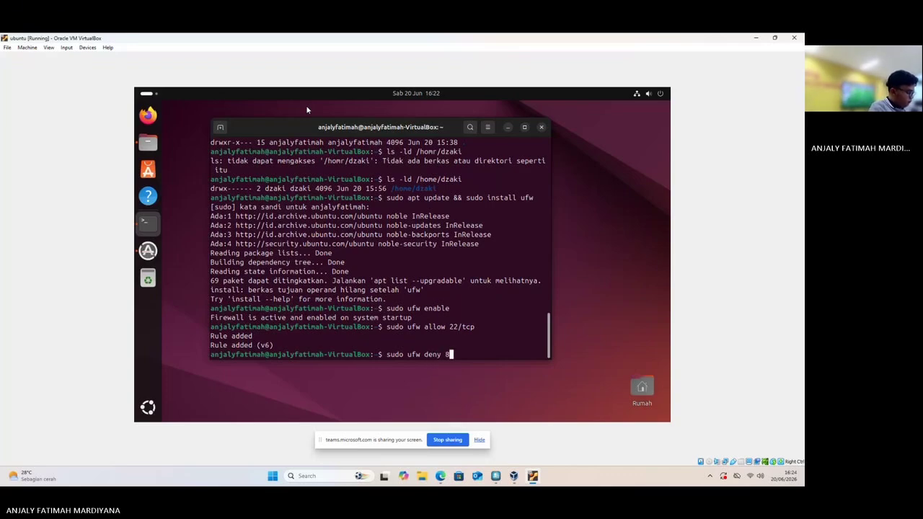
type("0")
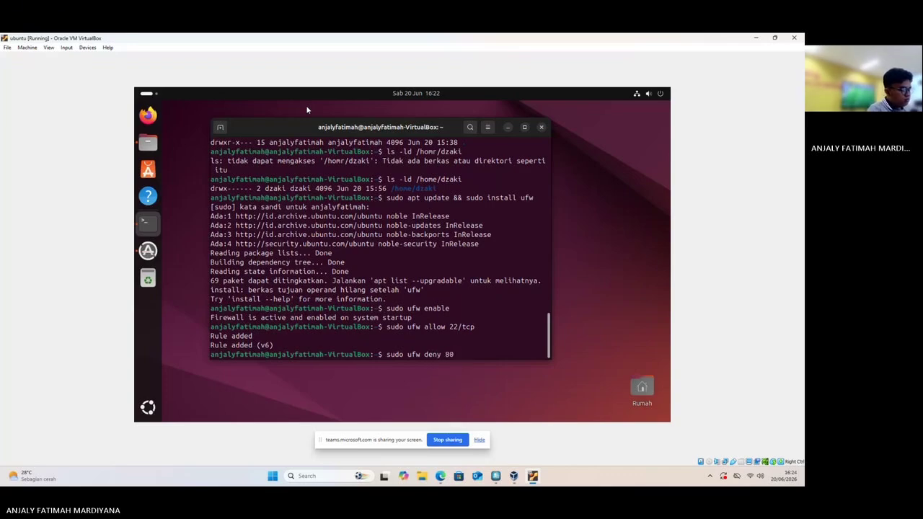
type("/tc")
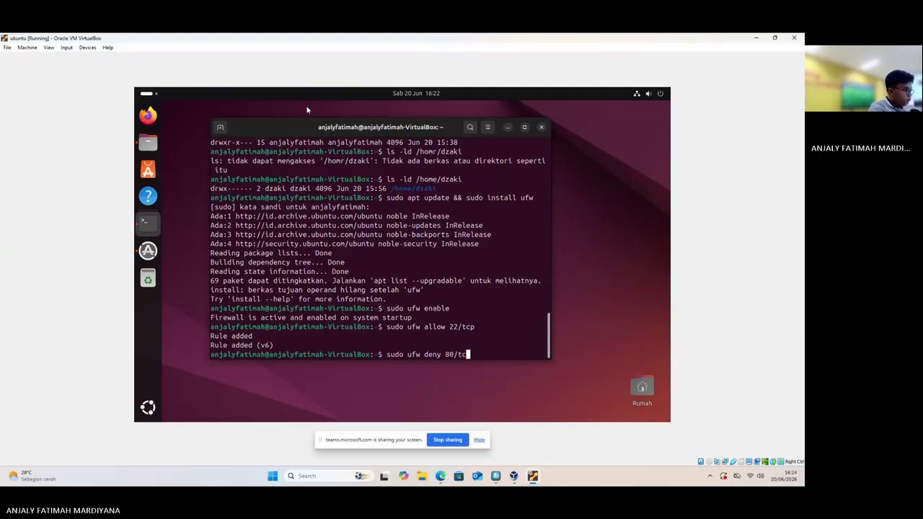
type("p")
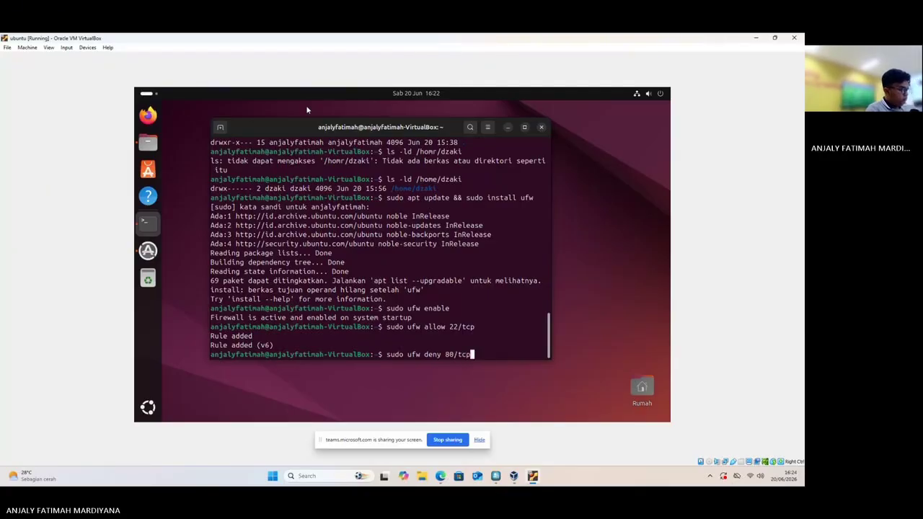
key("Return")
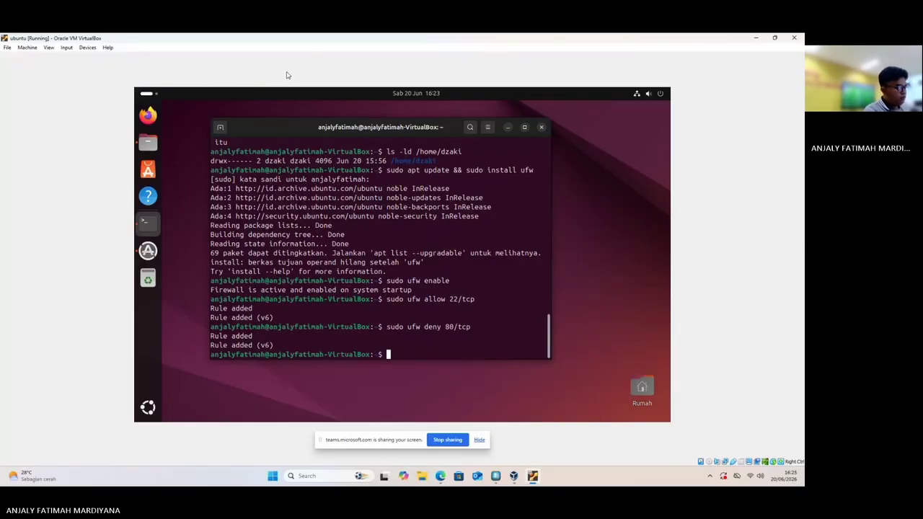
Run 'sudo ufw status verbose' to list 22/tcp ALLOW IN and 80/tcp DENY IN
type("sudo ")
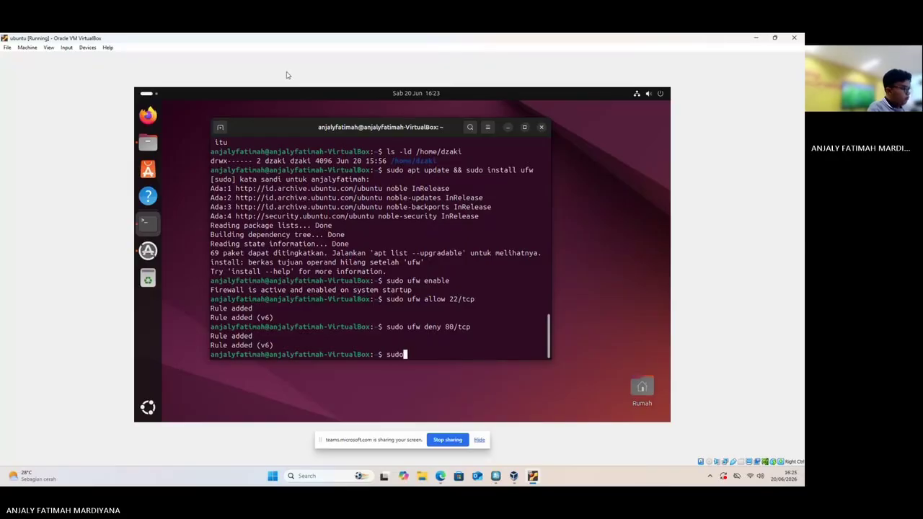
type("ufw")
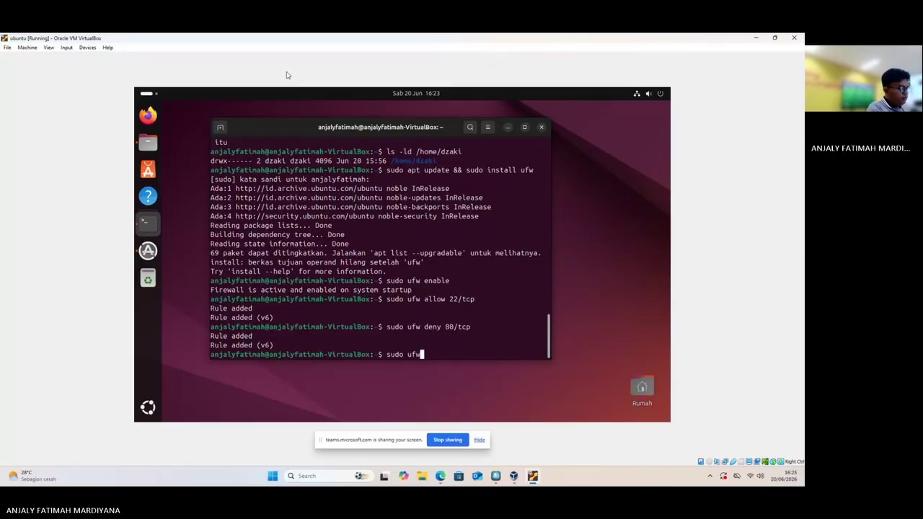
type(" stat")
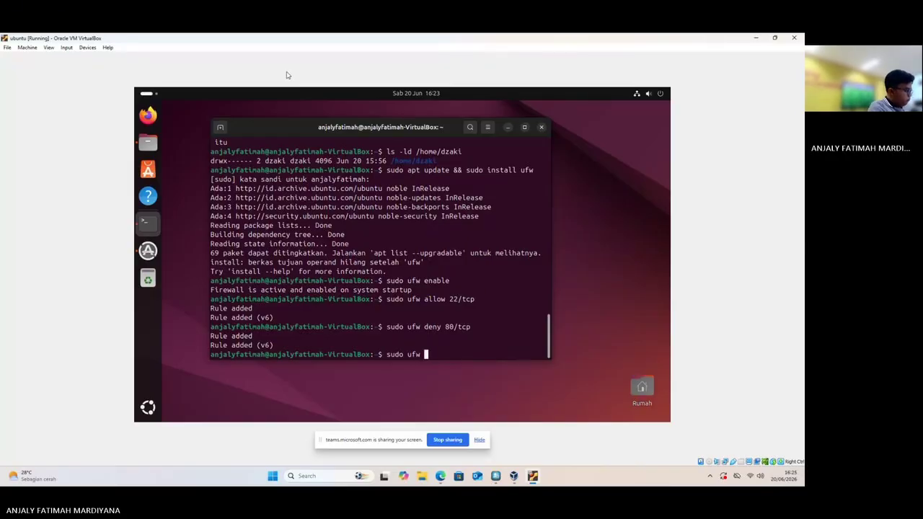
type("us ")
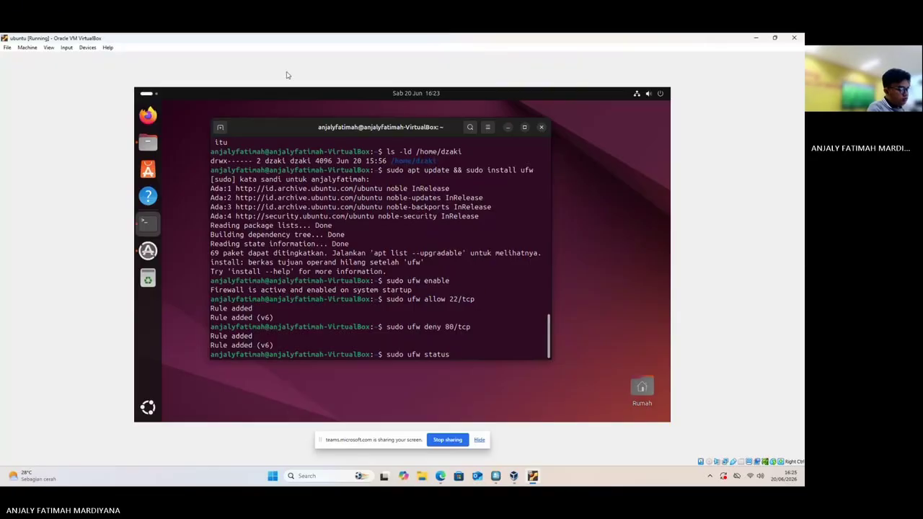
type("ver")
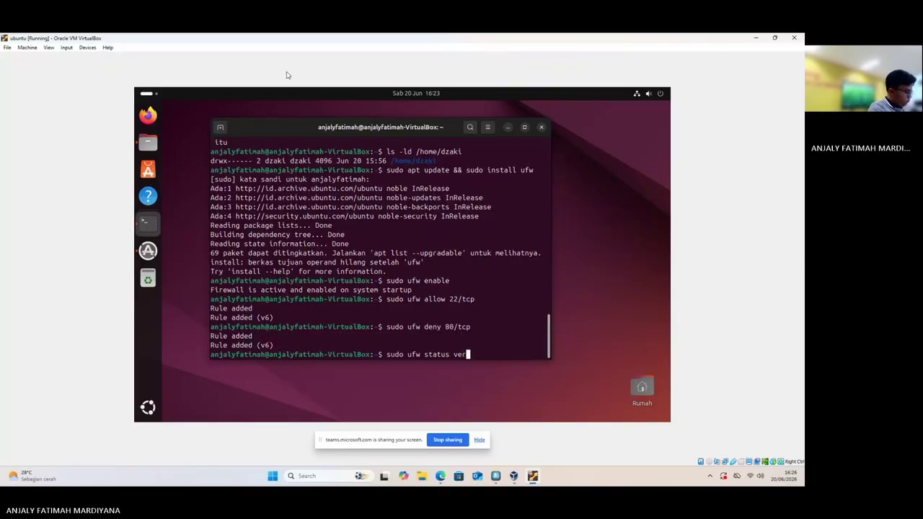
type("bose")
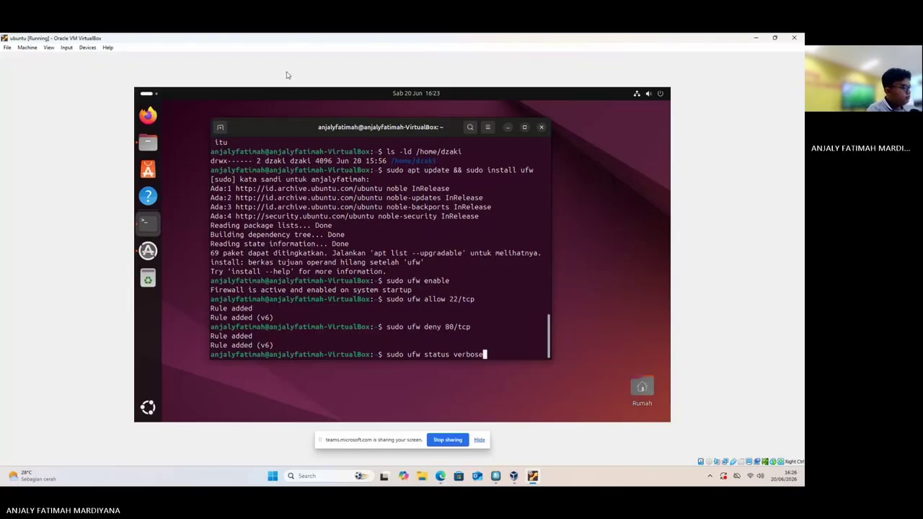
key("Return")
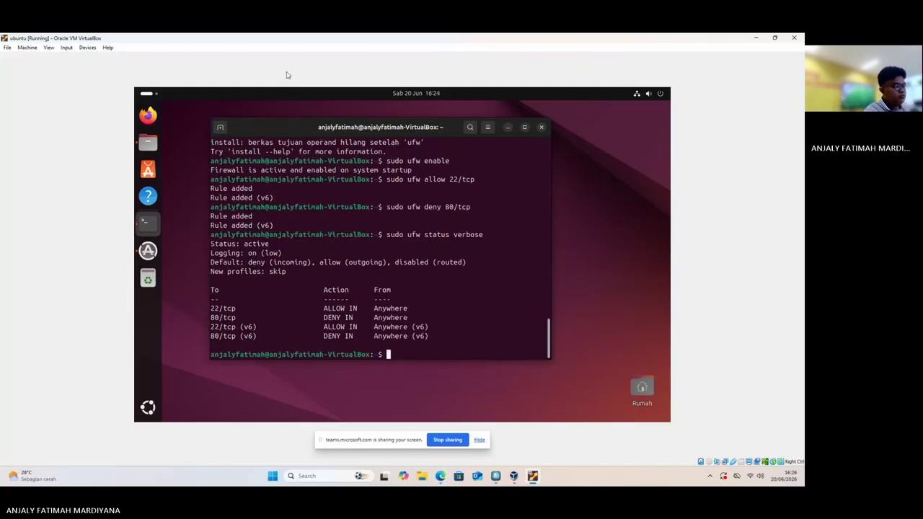